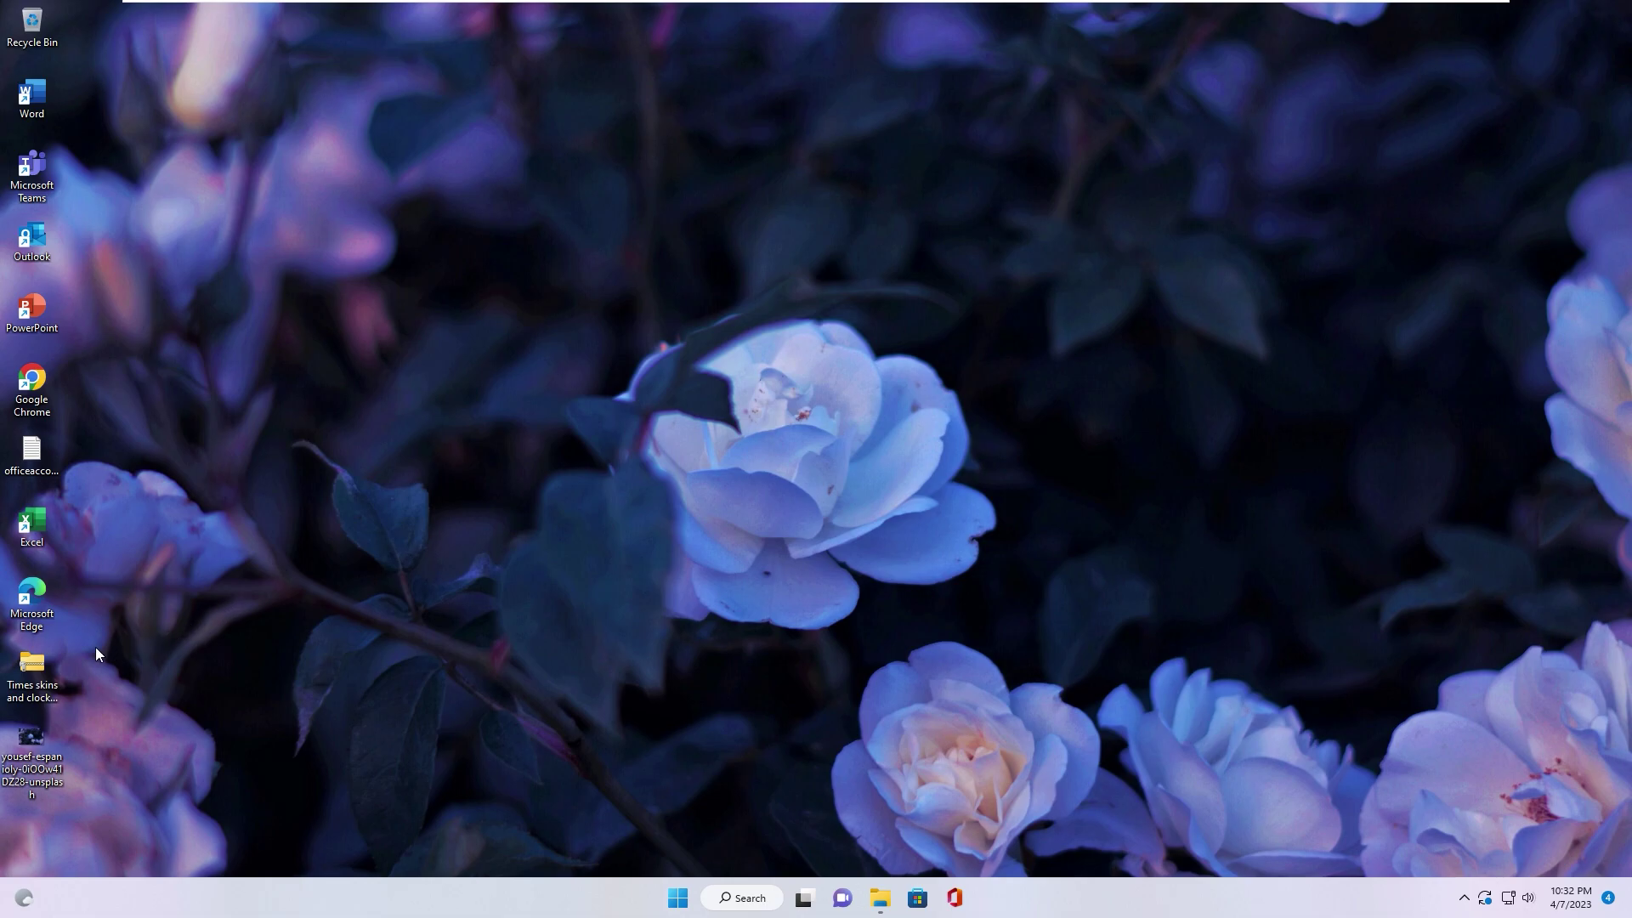
- Move the skins archive to the desktop and extract all its contents
left_click_drag(35, 672, 286, 504)
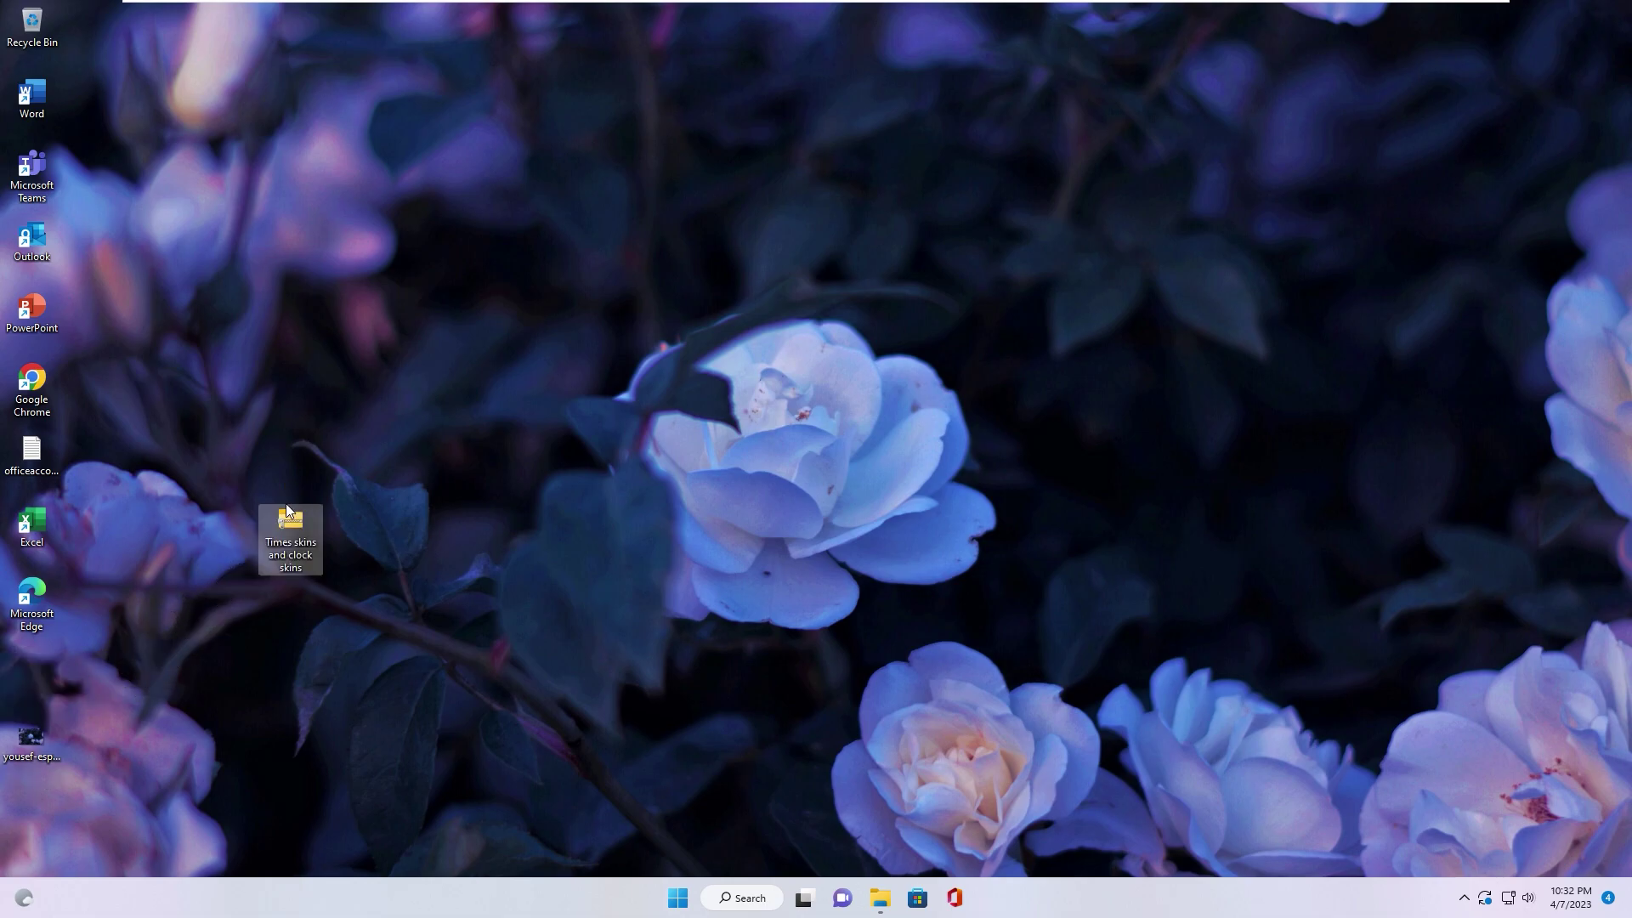
right_click(280, 516)
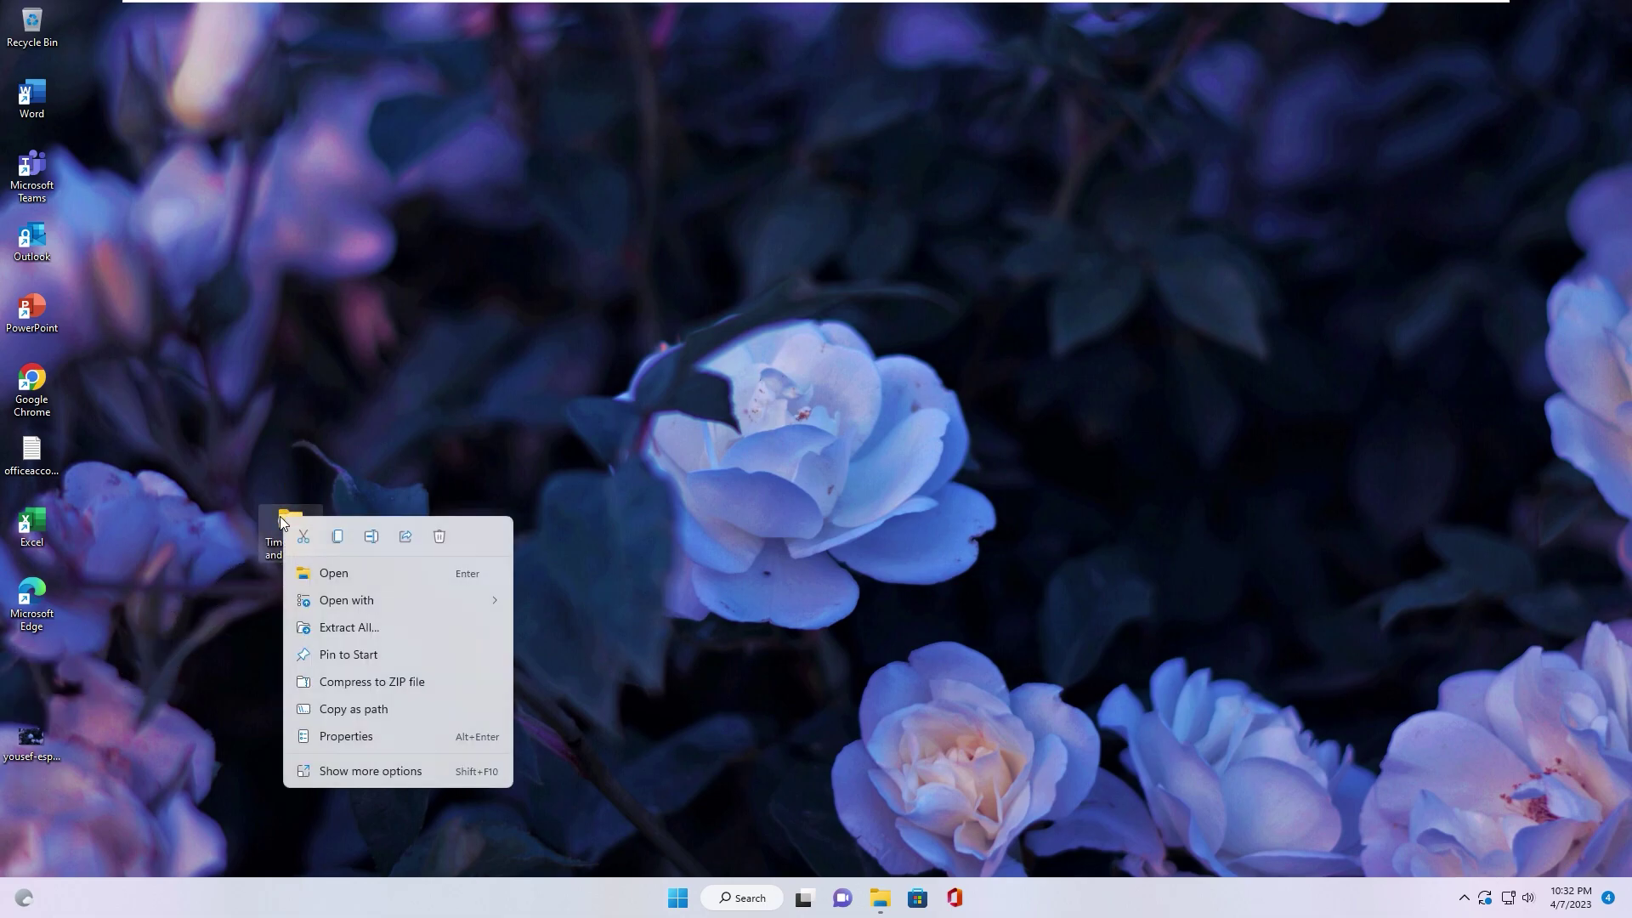
left_click(344, 624)
left_click(965, 612)
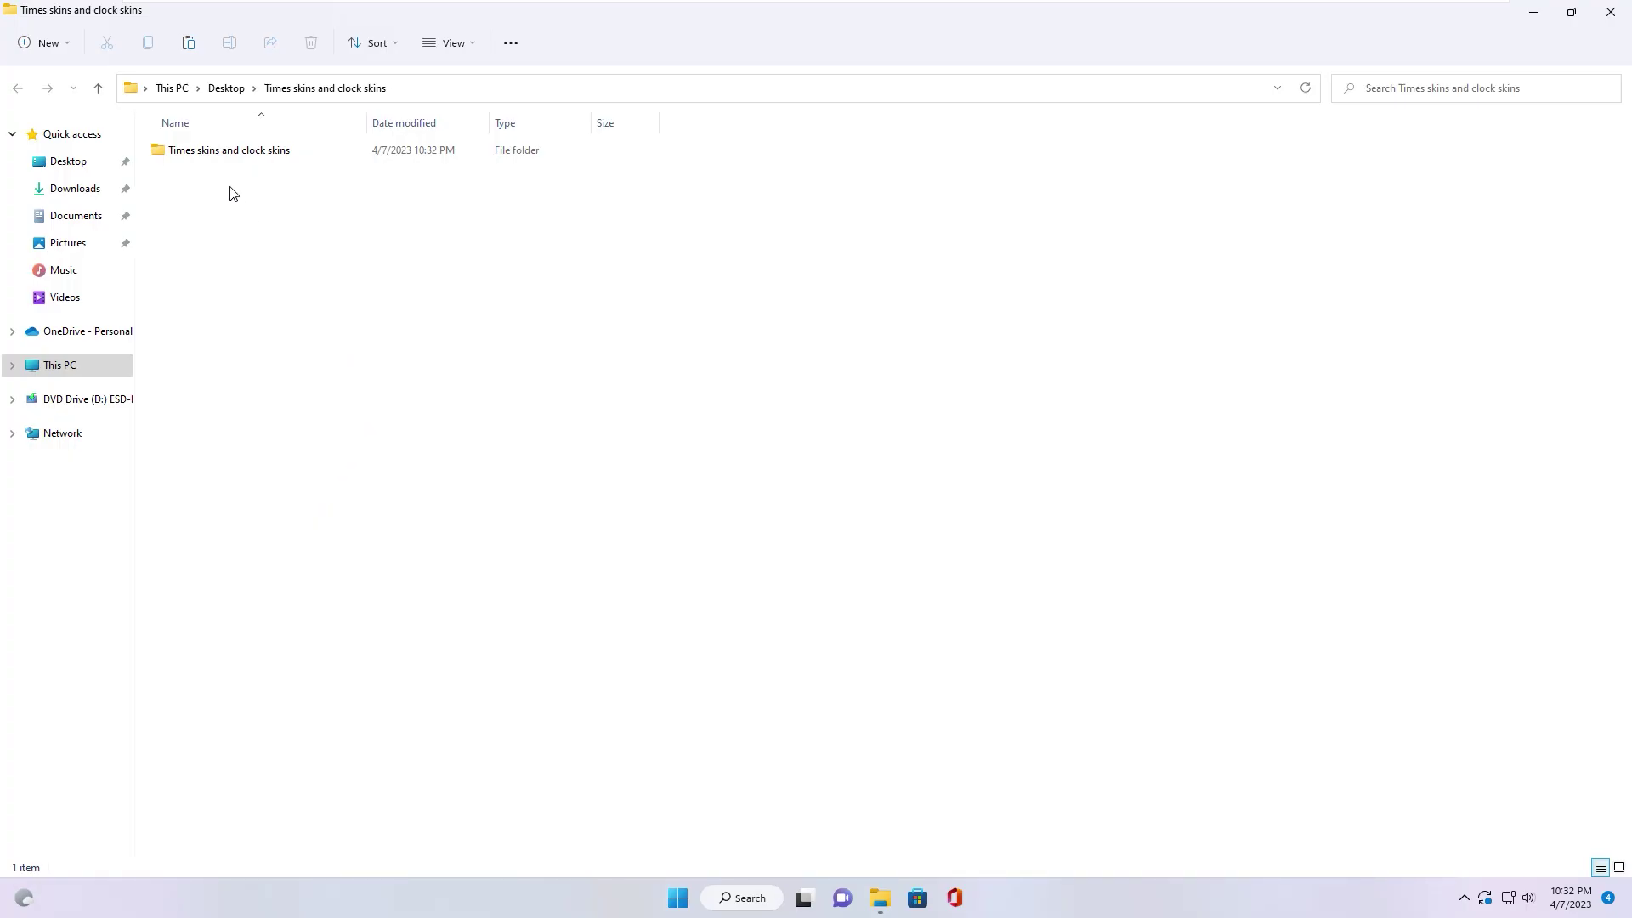
- Browse into the extracted Times skins and clock skins folder, check Clock skins, then show the desktop
double_click(218, 154)
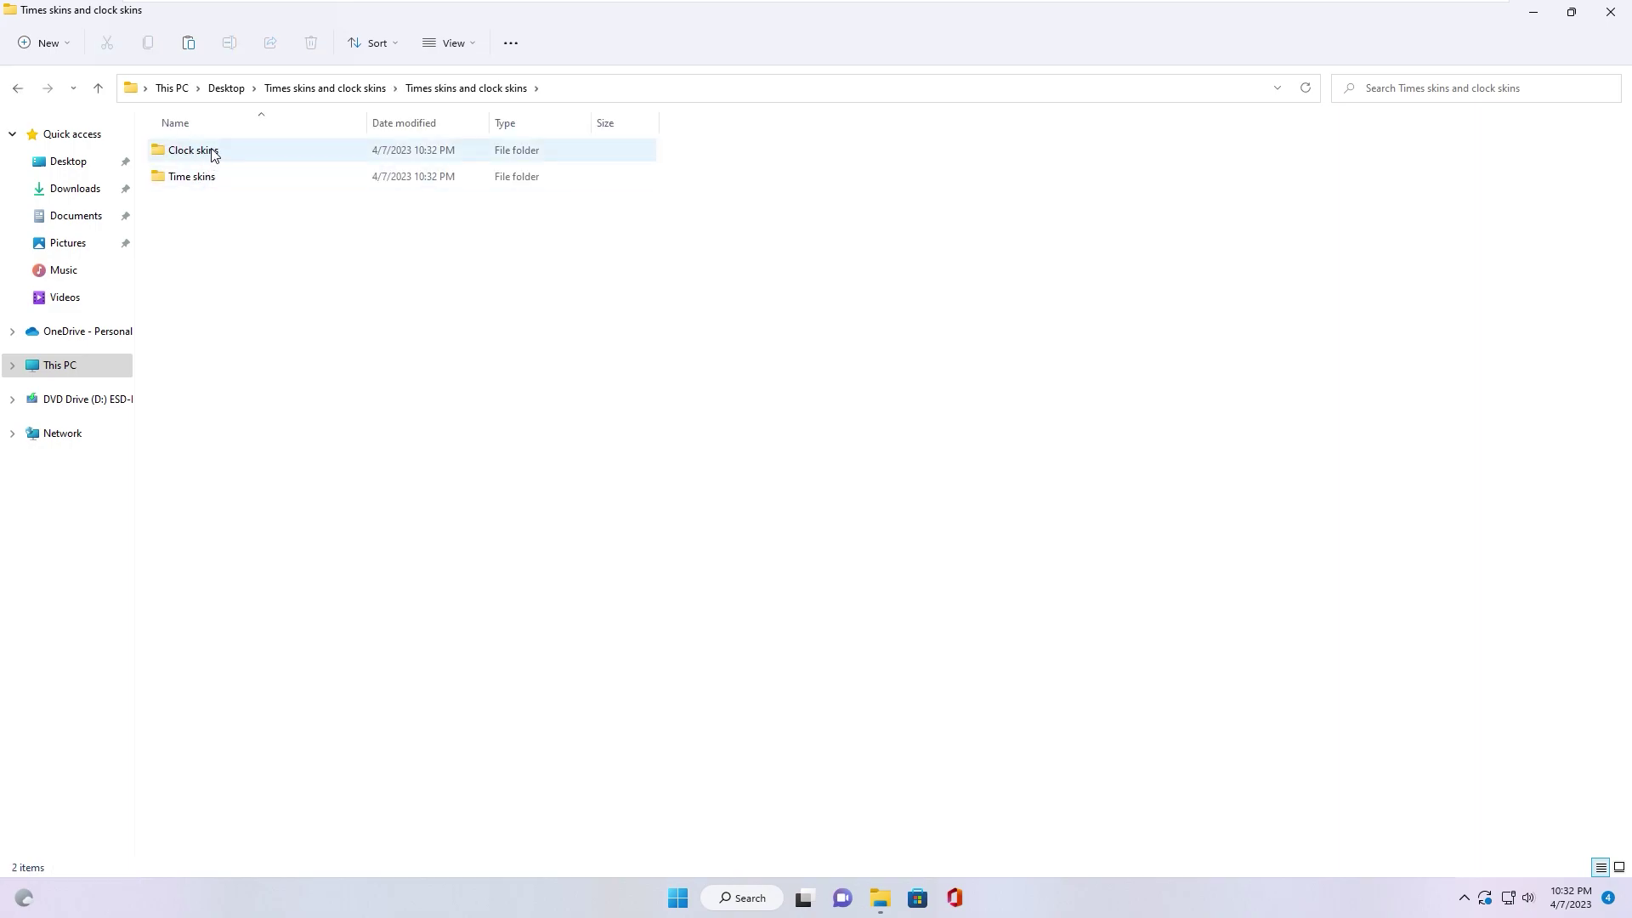
double_click(215, 155)
left_click(17, 89)
key("super+d")
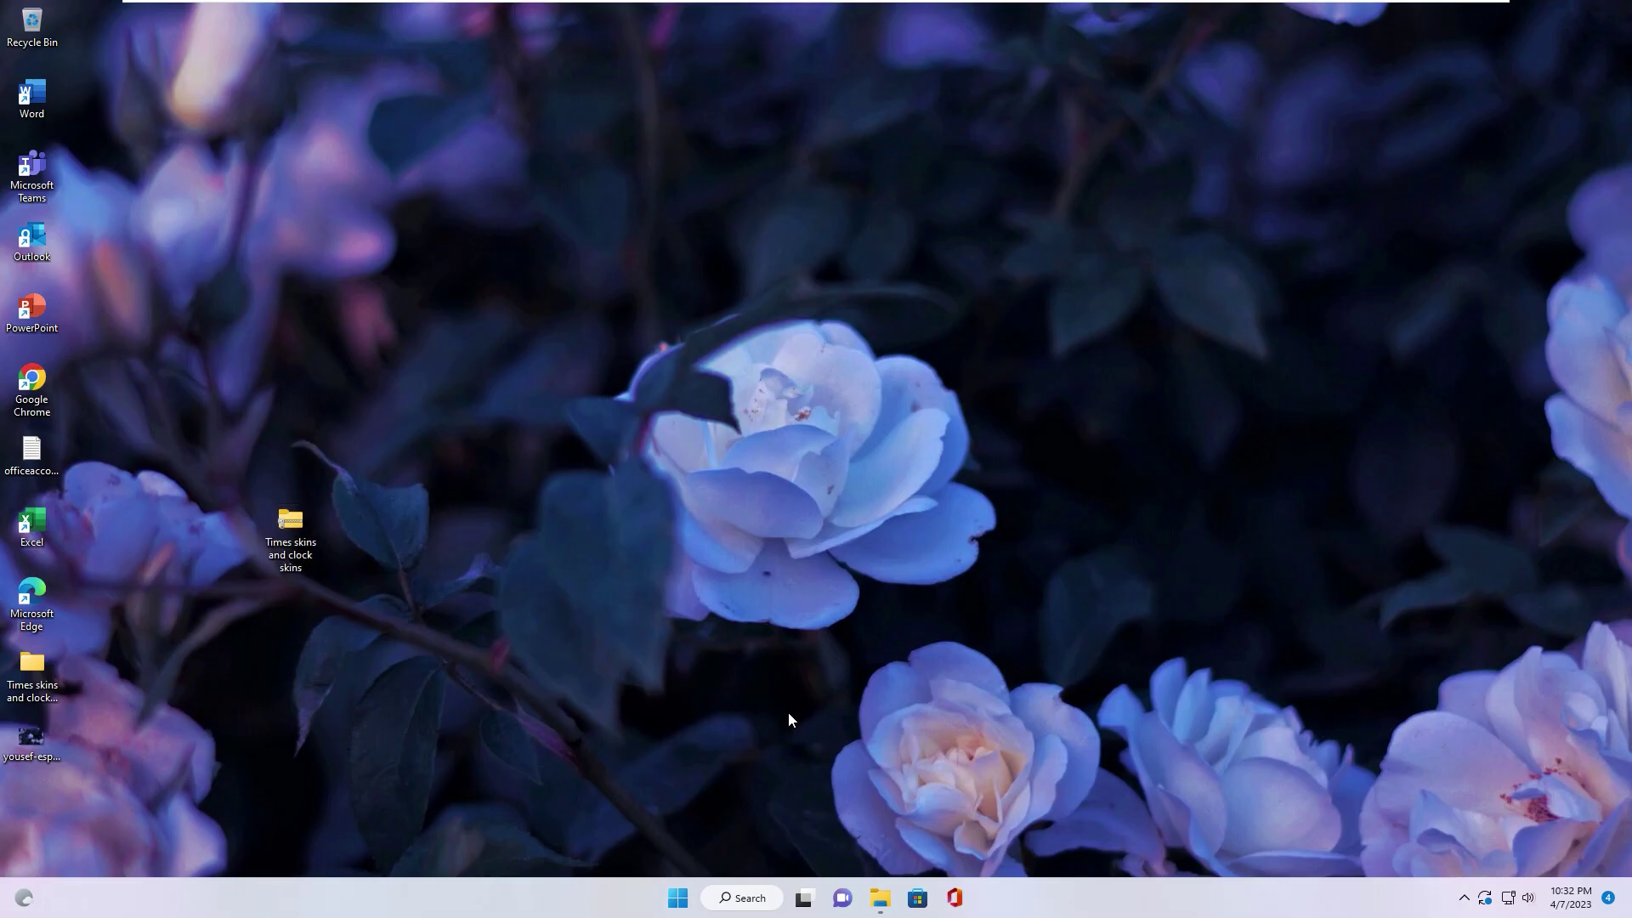
- Download the Rainmeter installer from rainmeter.net and launch Rainmeter-4.5.17 from Downloads
left_click(739, 898)
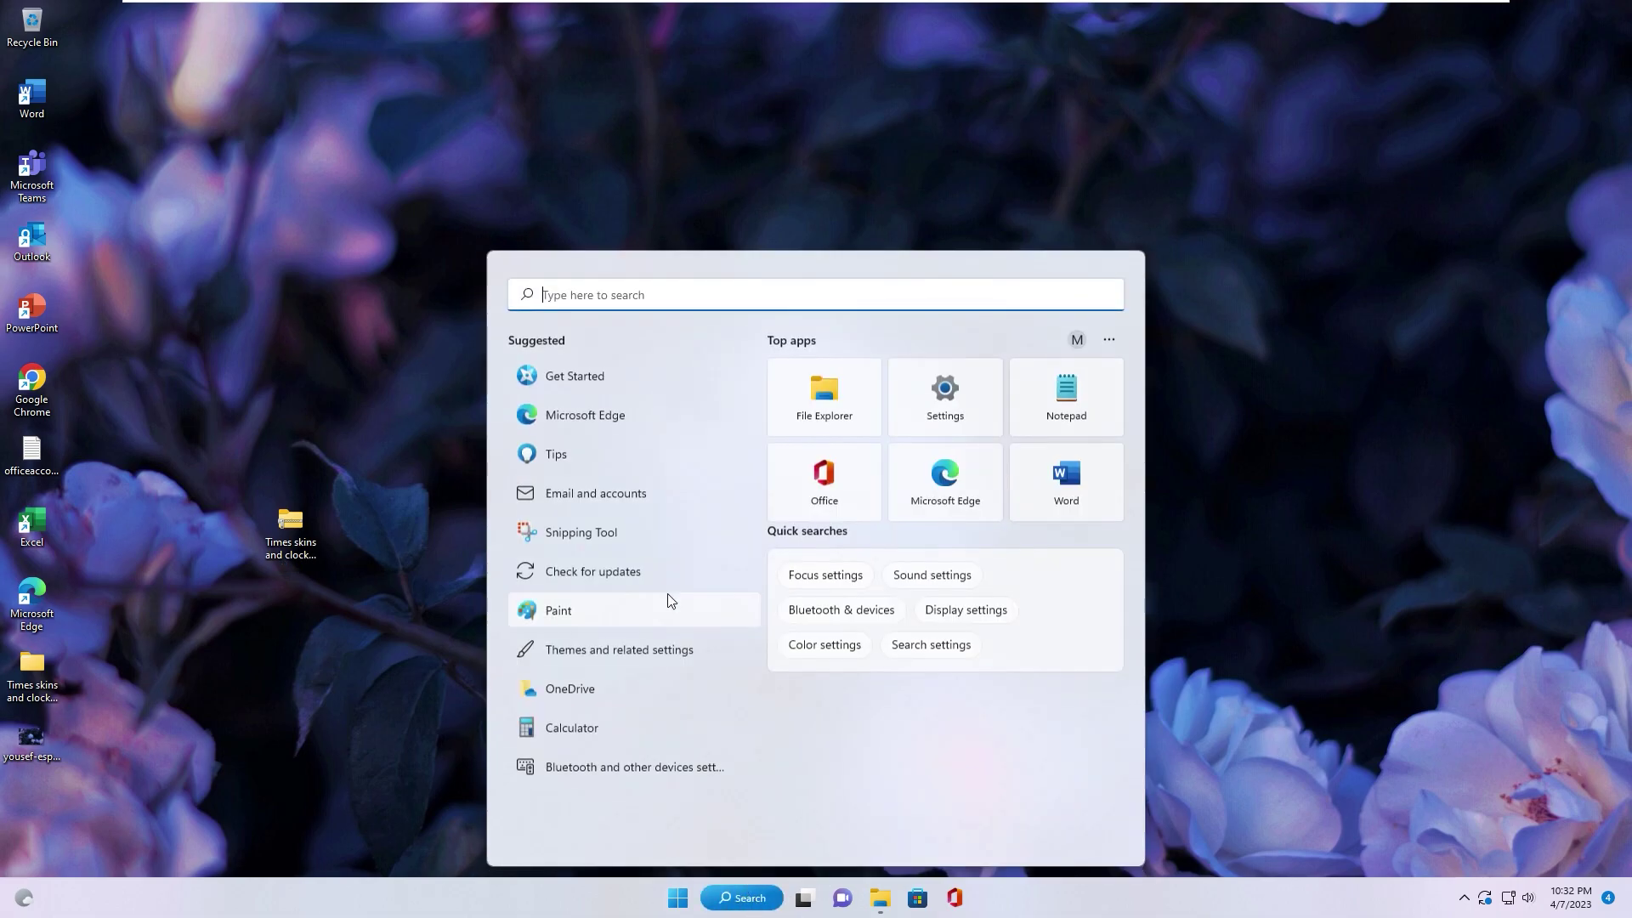
left_click(571, 420)
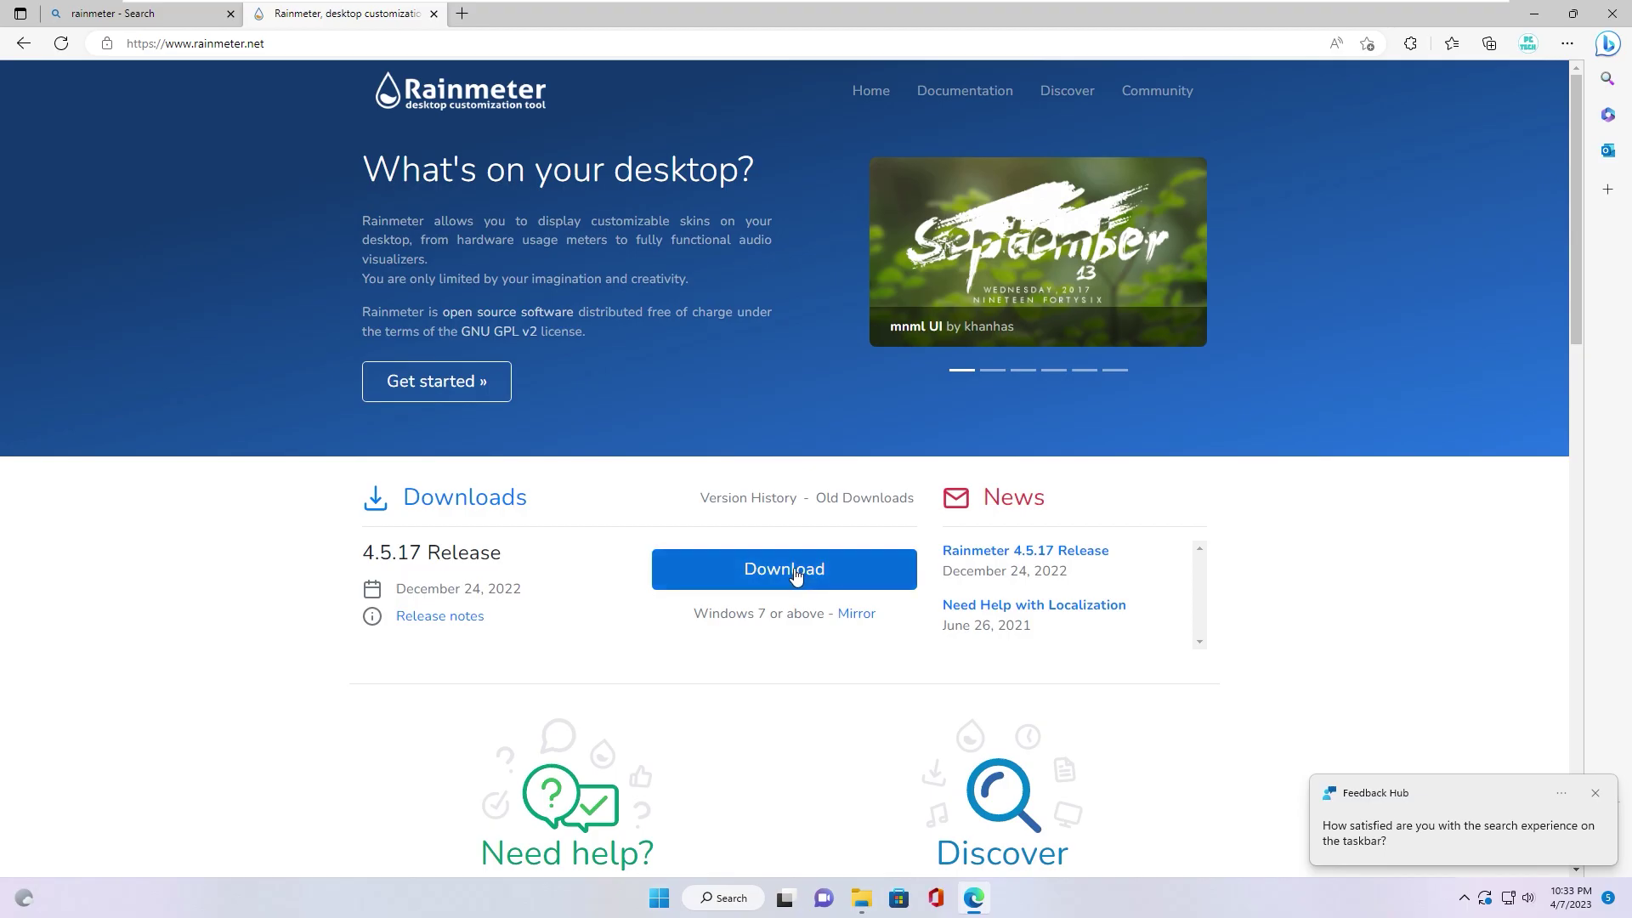
left_click(795, 576)
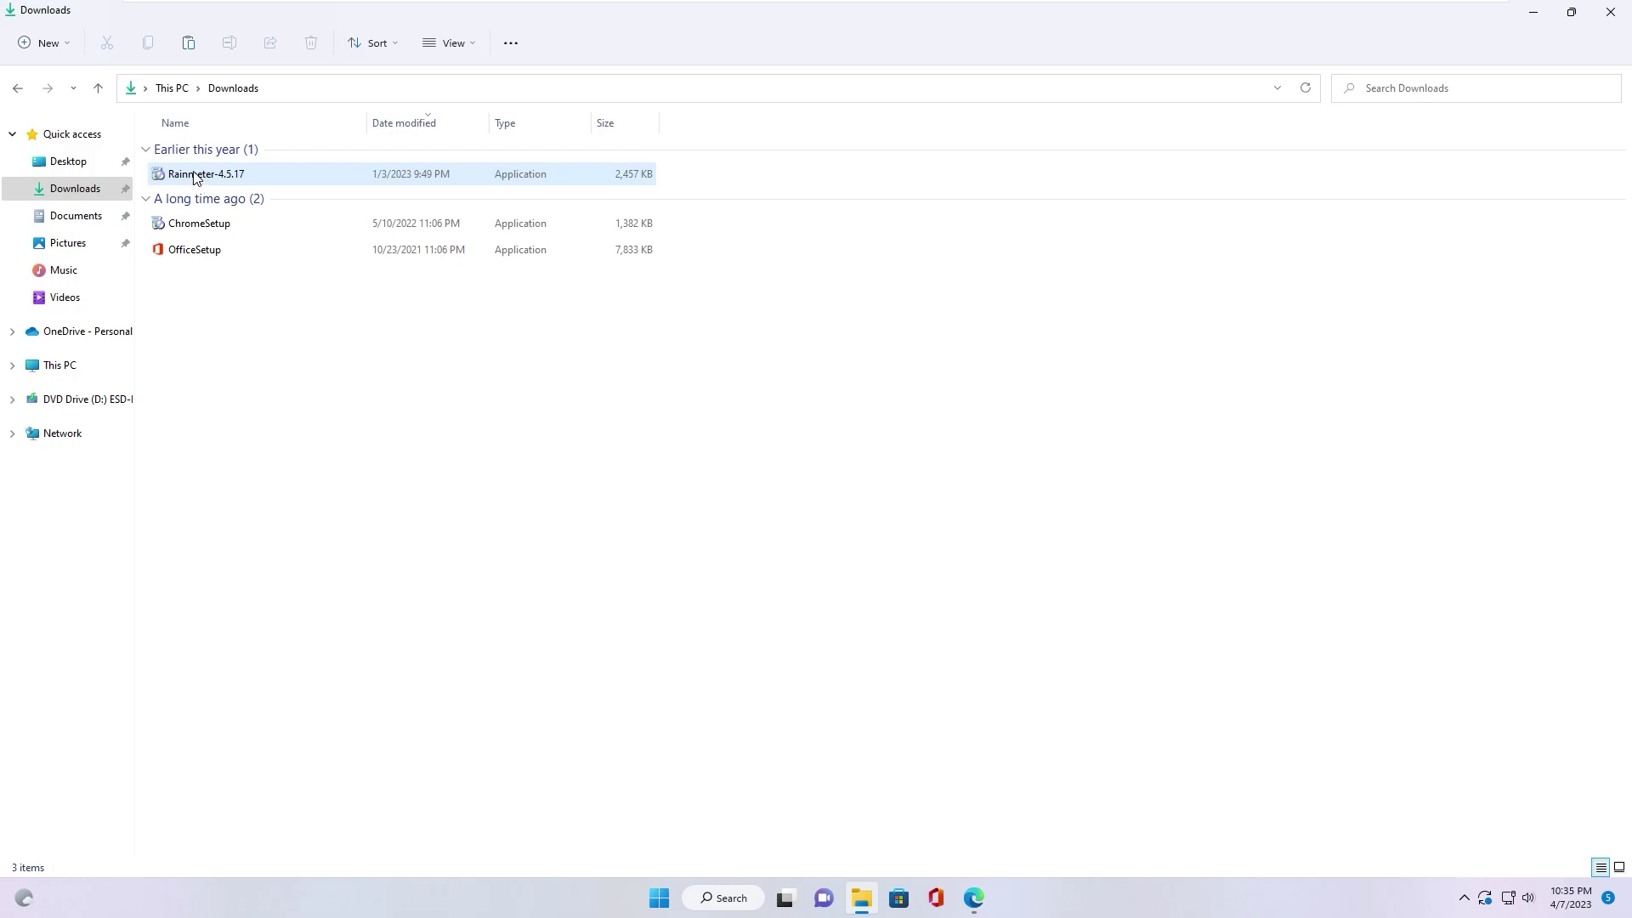
double_click(196, 176)
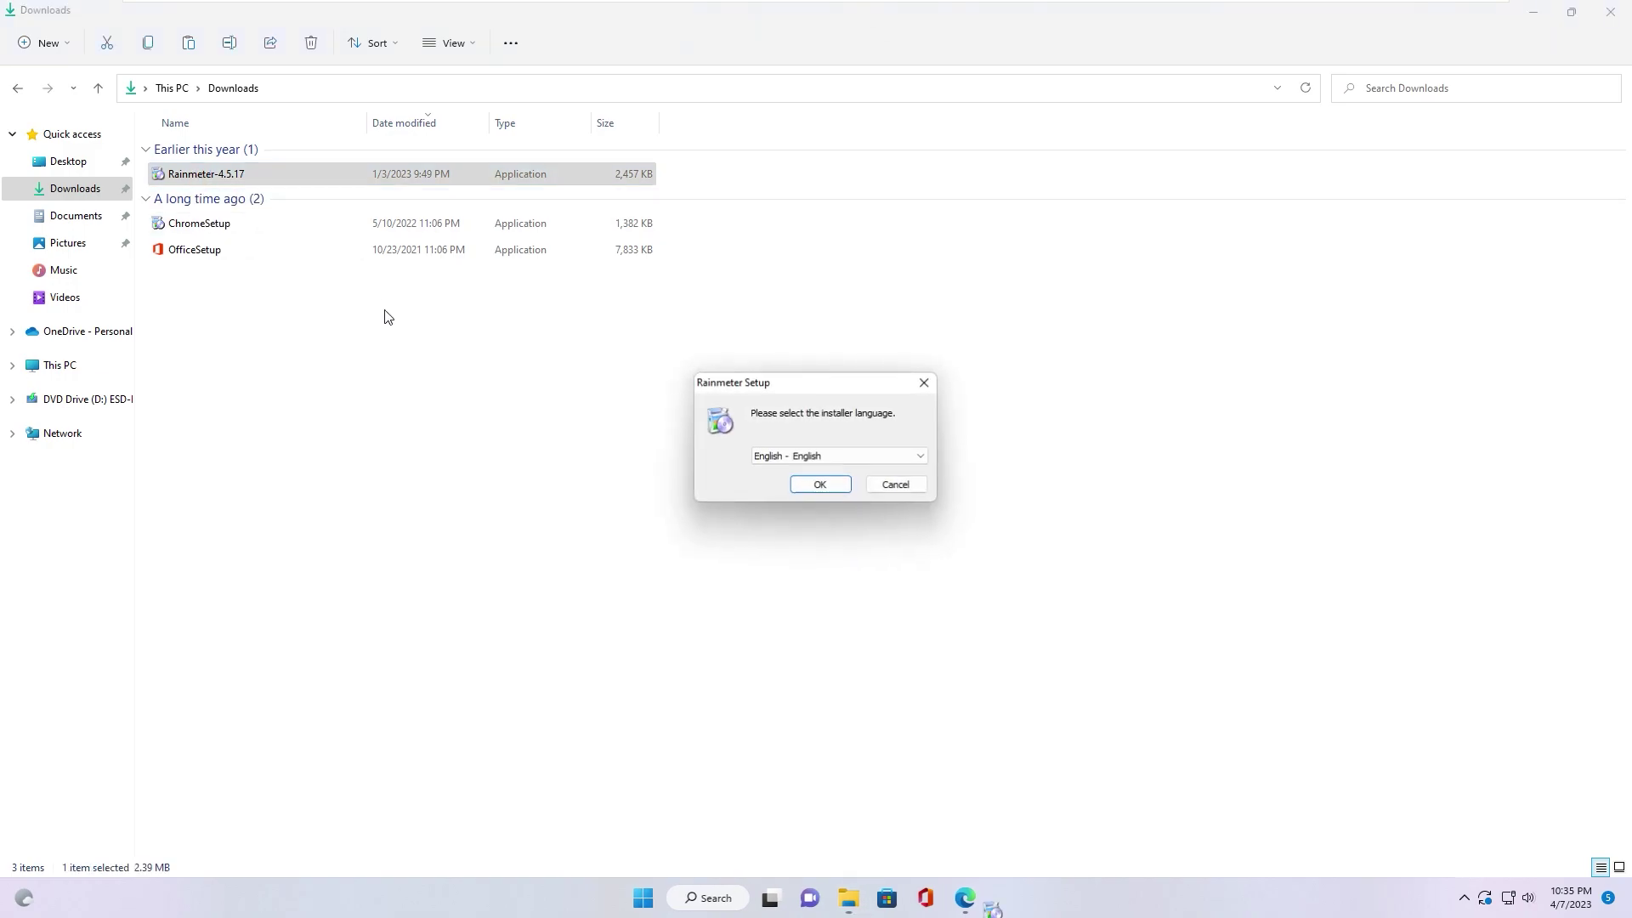
- Install Rainmeter in English with the standard options, allow UAC, and finish so it starts
left_click(839, 488)
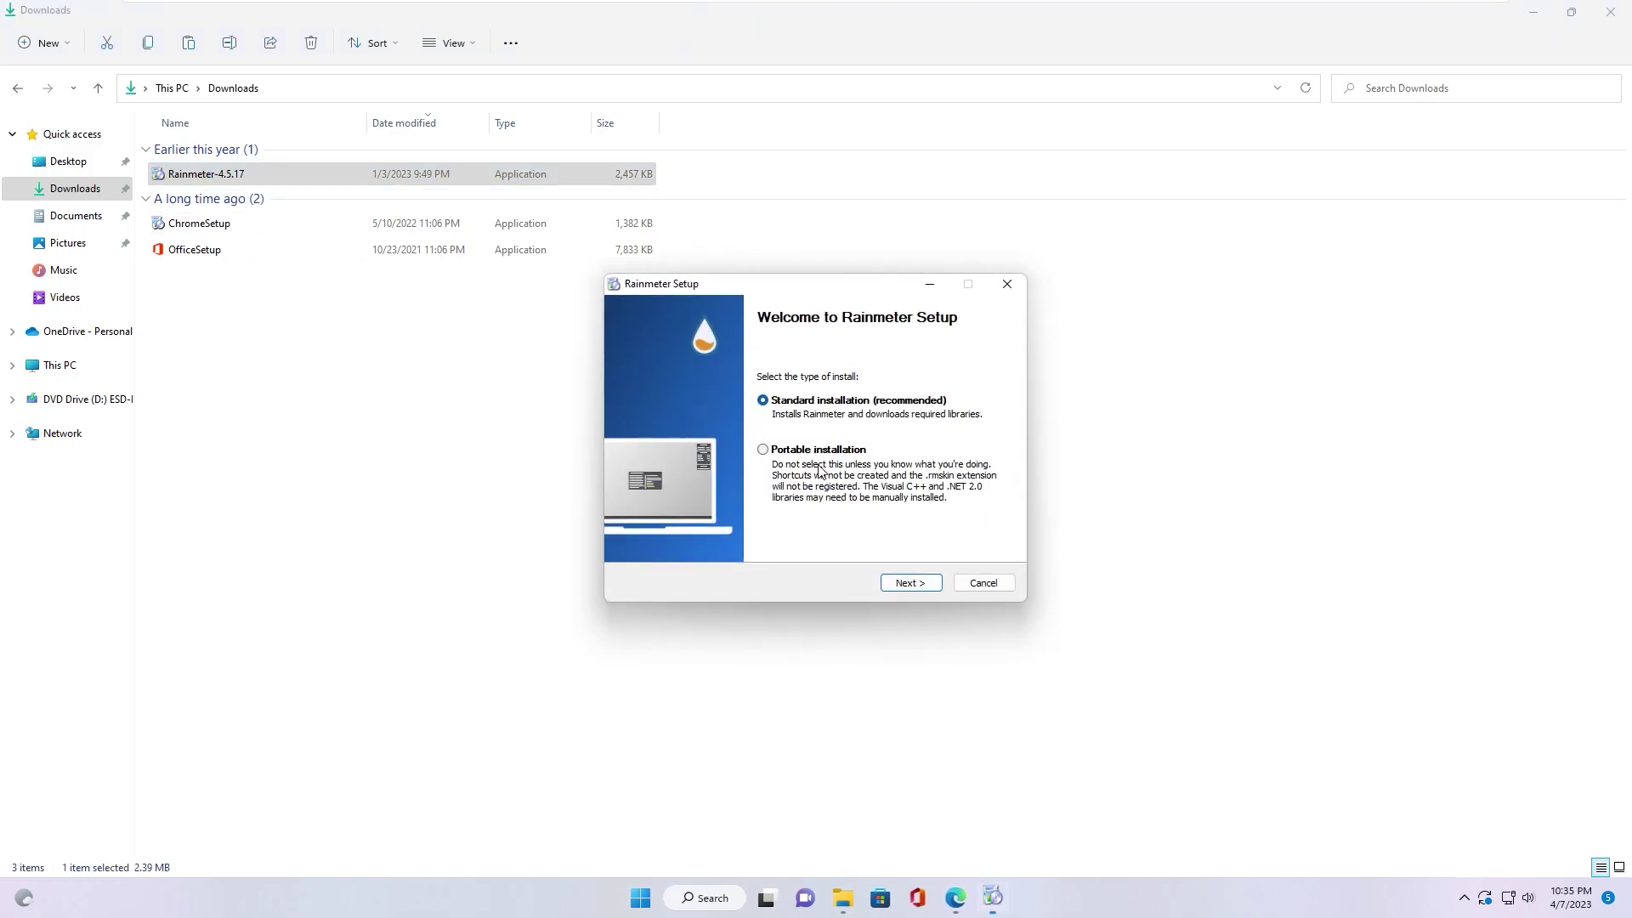
left_click(908, 585)
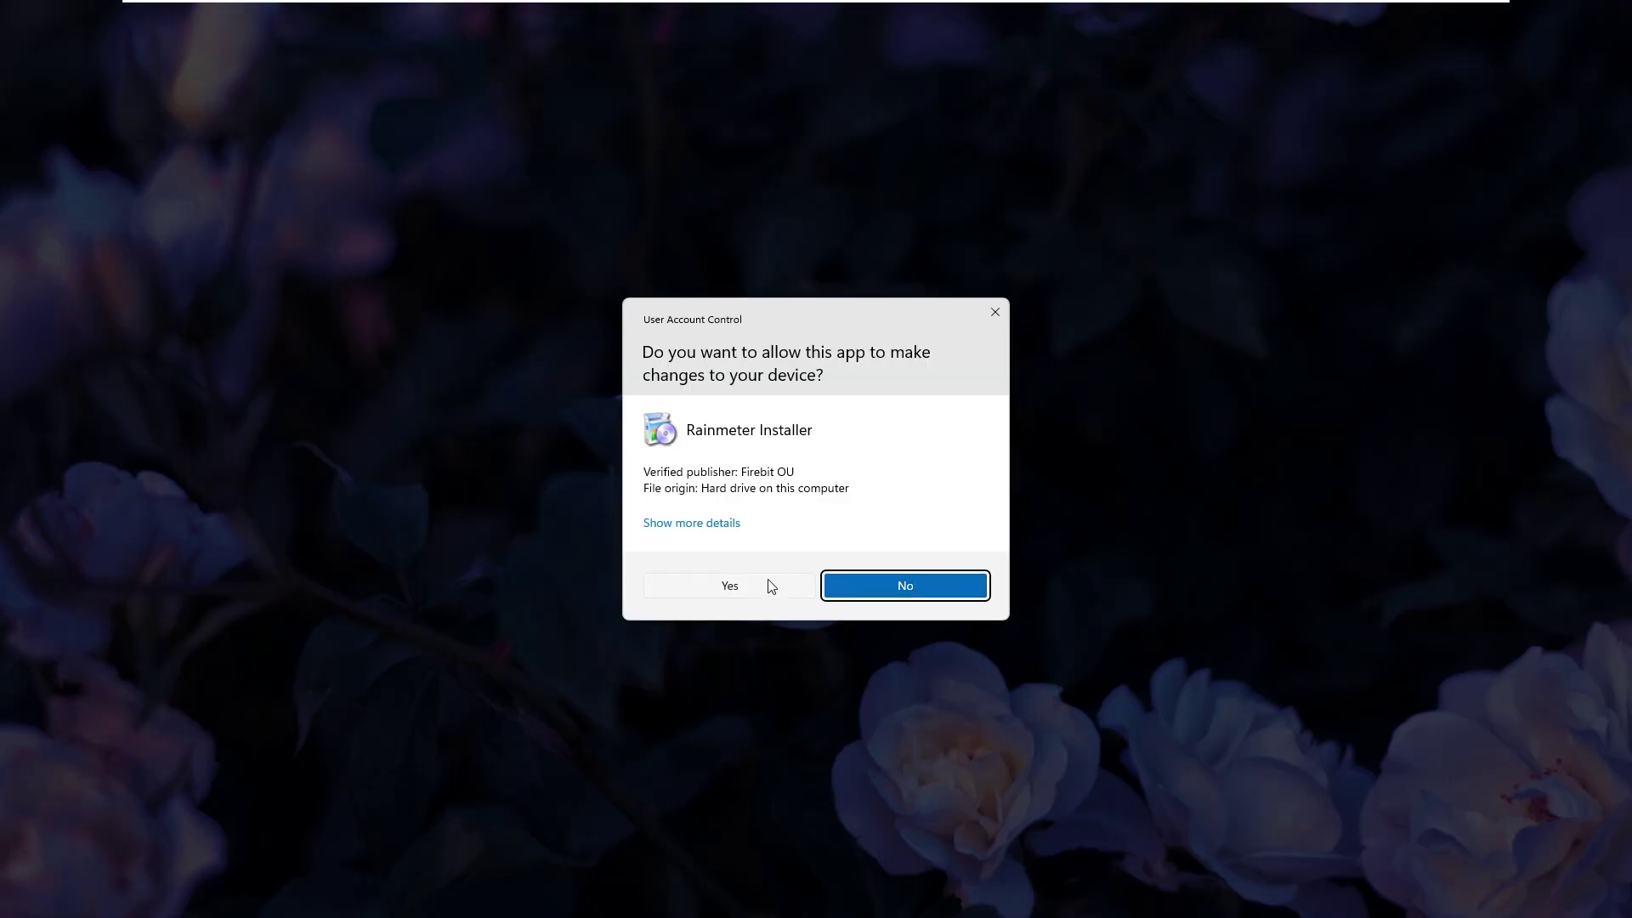
left_click(765, 583)
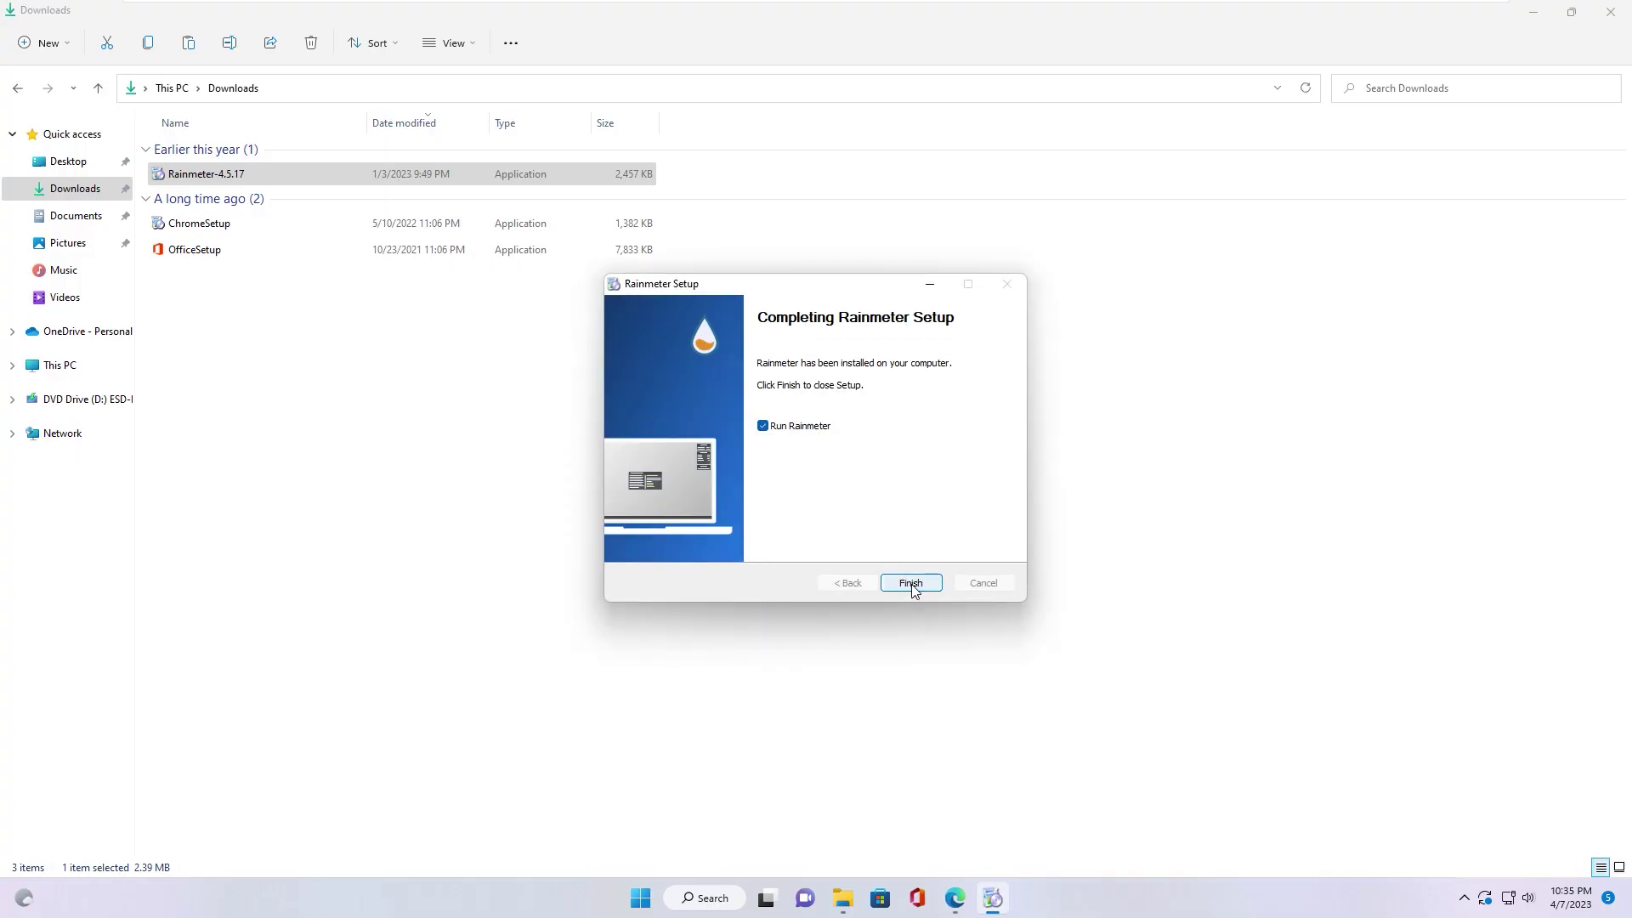
left_click(909, 586)
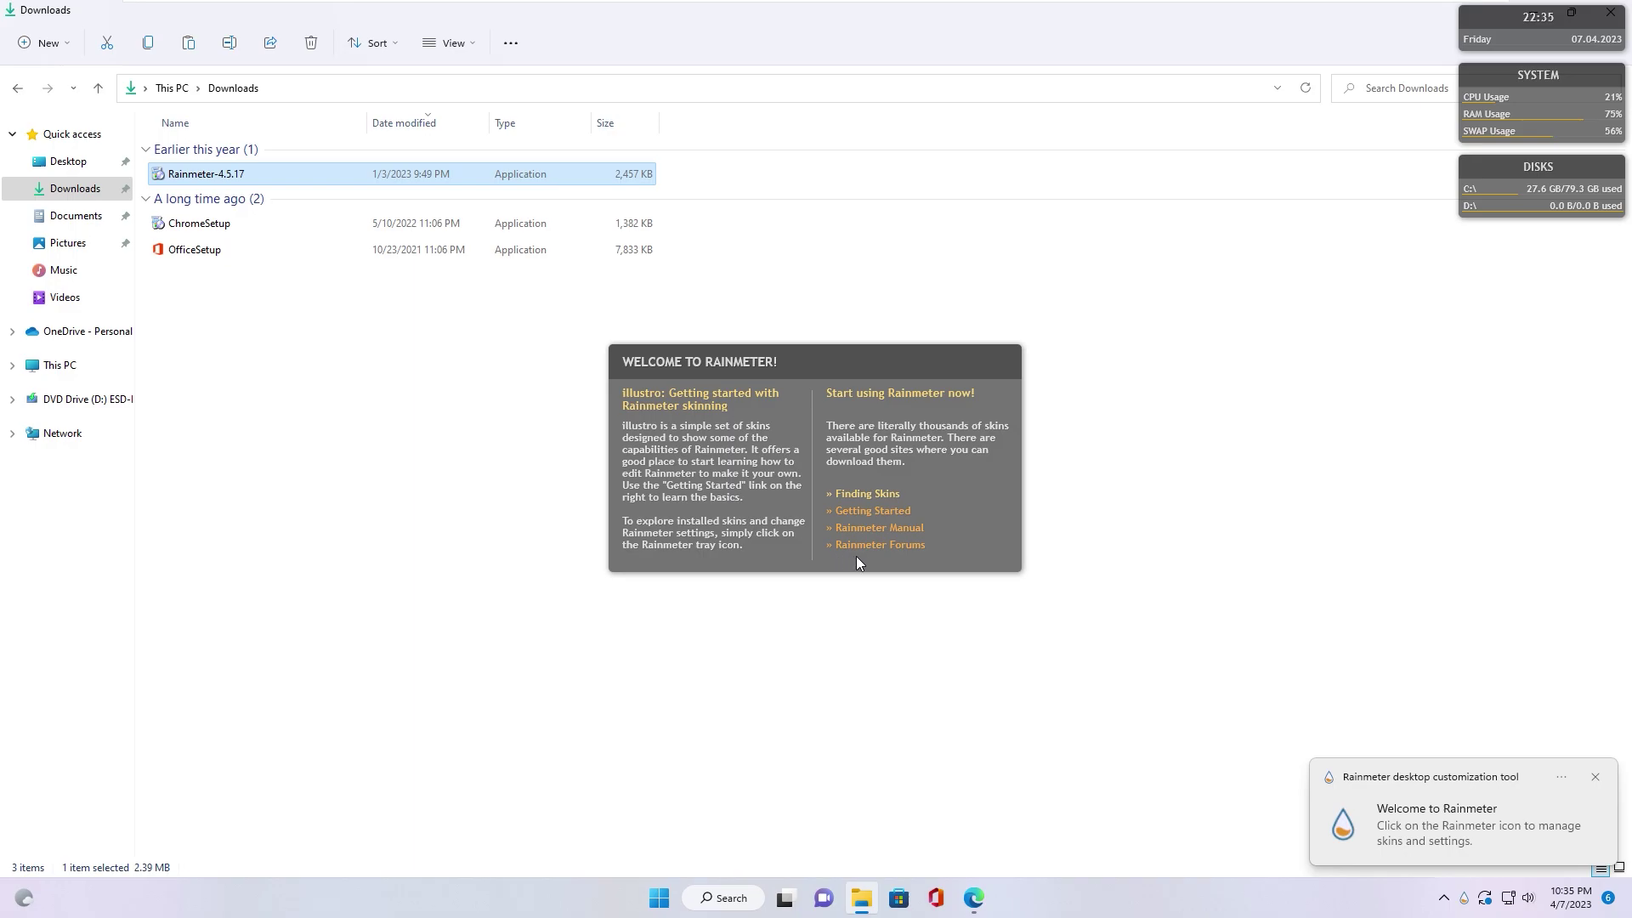
- Unload the Rainmeter welcome skin and minimize the Downloads and Edge windows
right_click(950, 538)
left_click(988, 735)
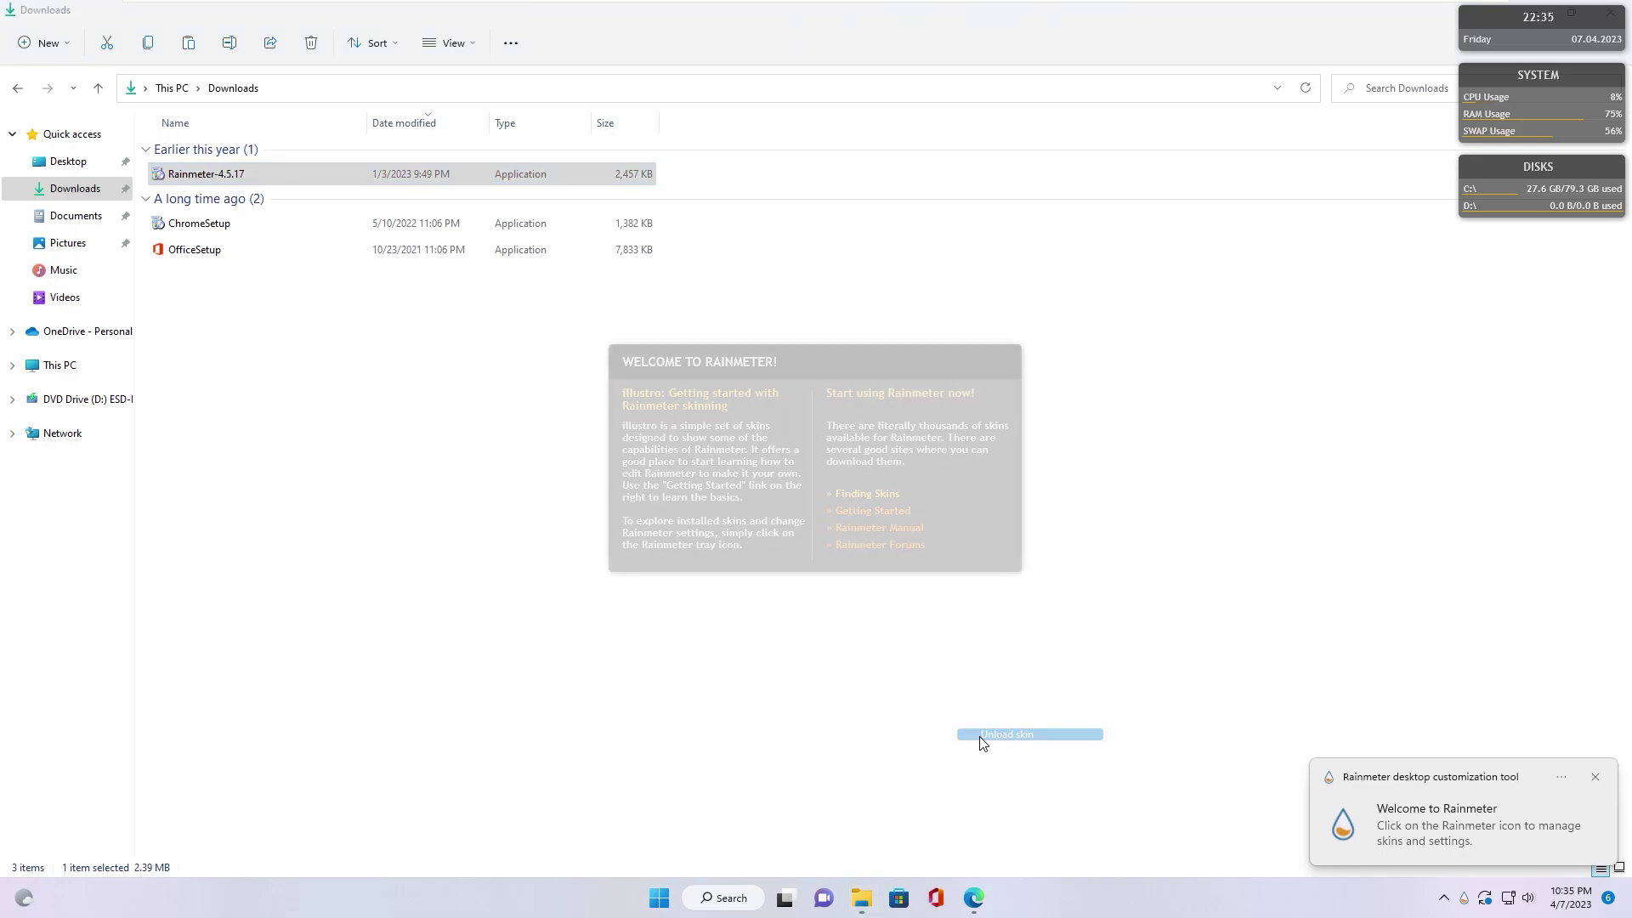
left_click(1532, 12)
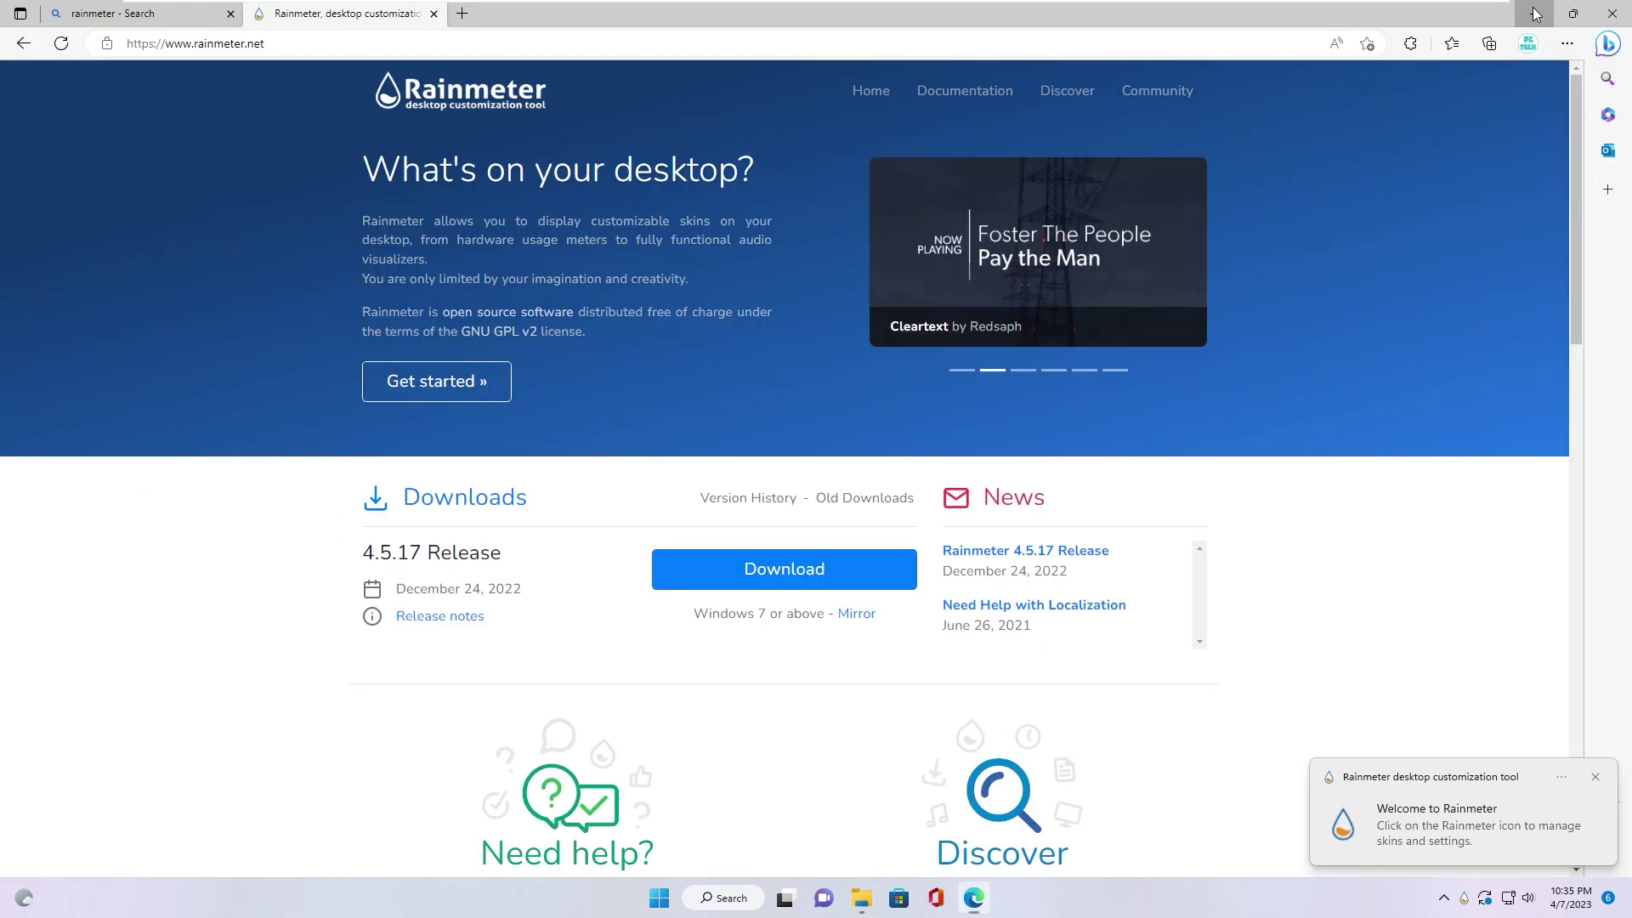
left_click(1535, 11)
- Unload the default clock, System and Disks skins, leaving the desktop clean
right_click(1483, 24)
left_click(1488, 225)
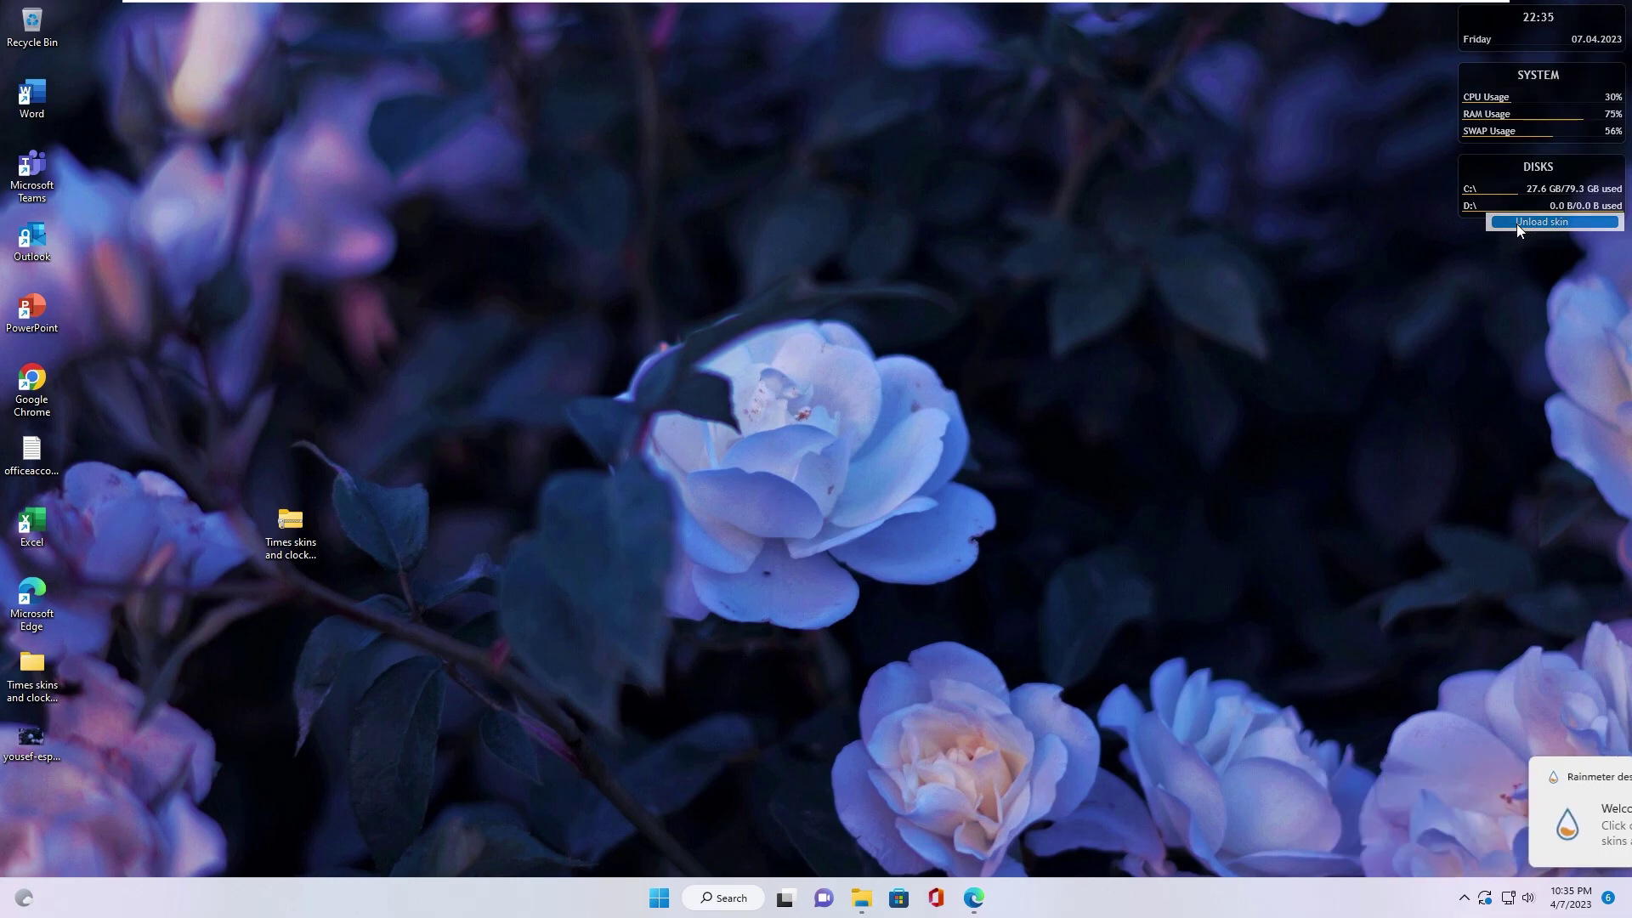
right_click(1492, 86)
left_click(1518, 273)
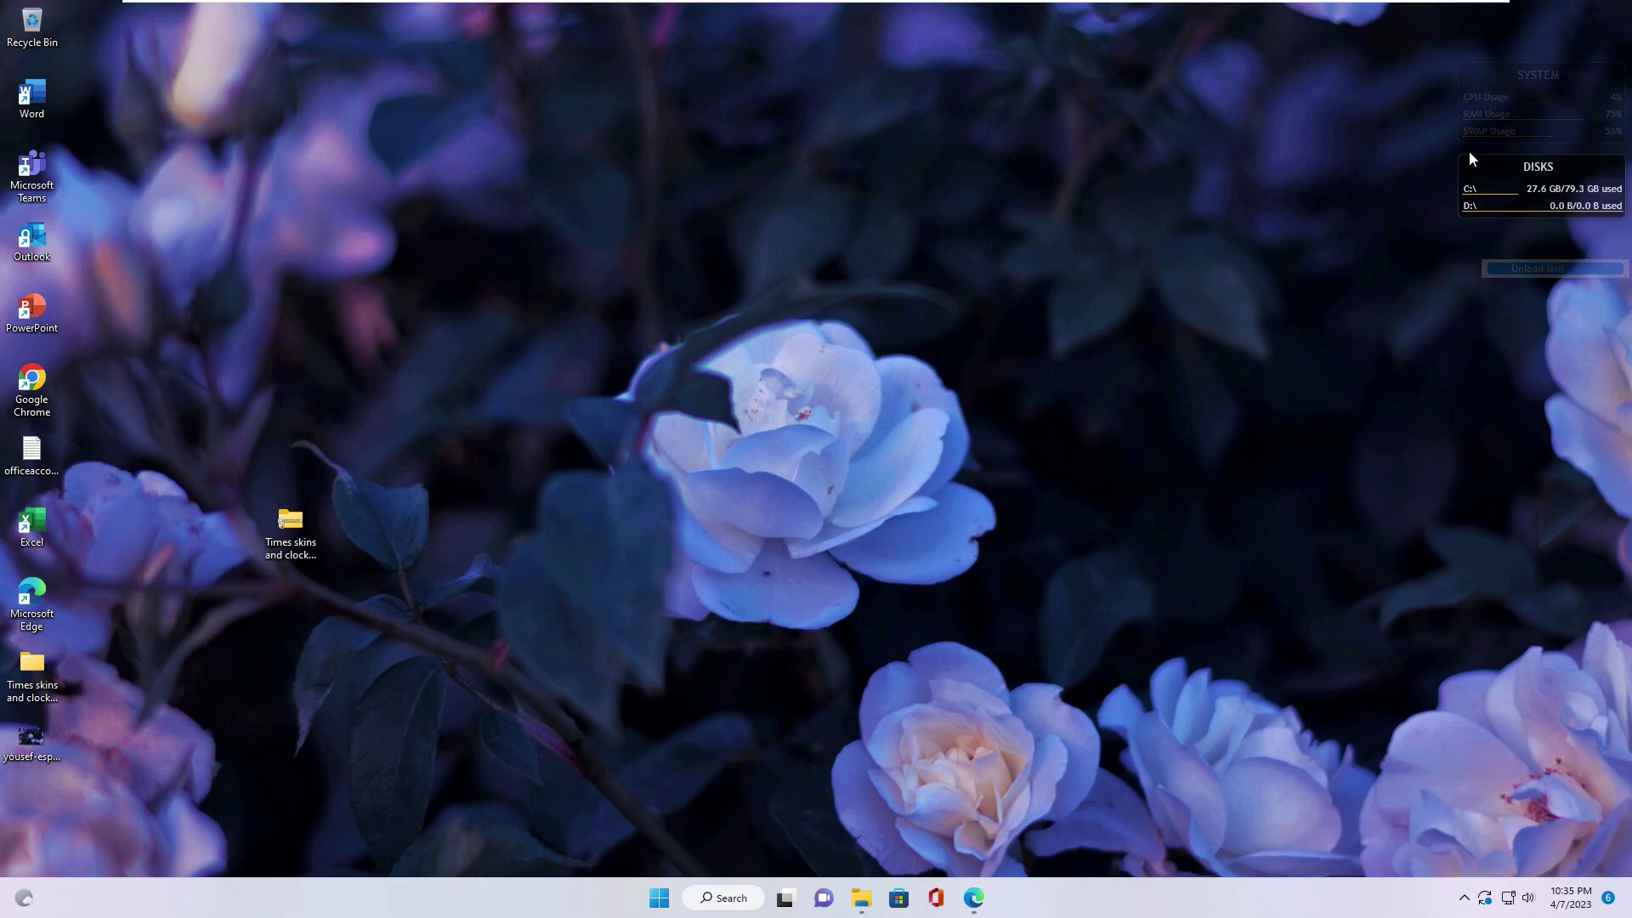
right_click(1485, 162)
left_click(1514, 364)
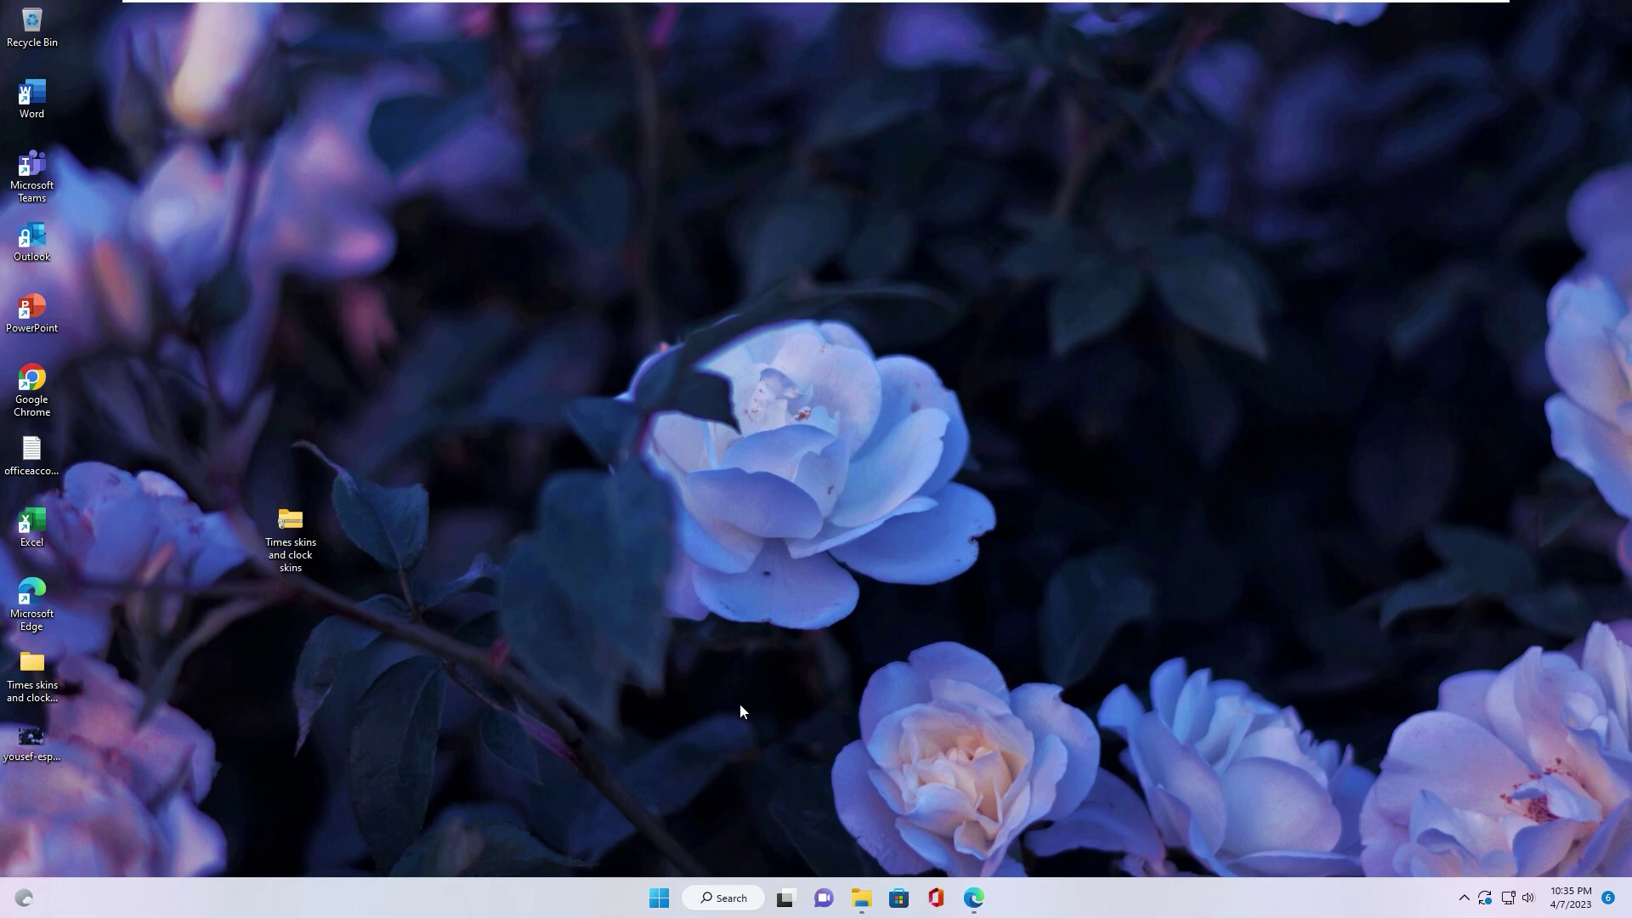
- Bring up Manage Rainmeter from the hidden tray icons
left_click(1464, 898)
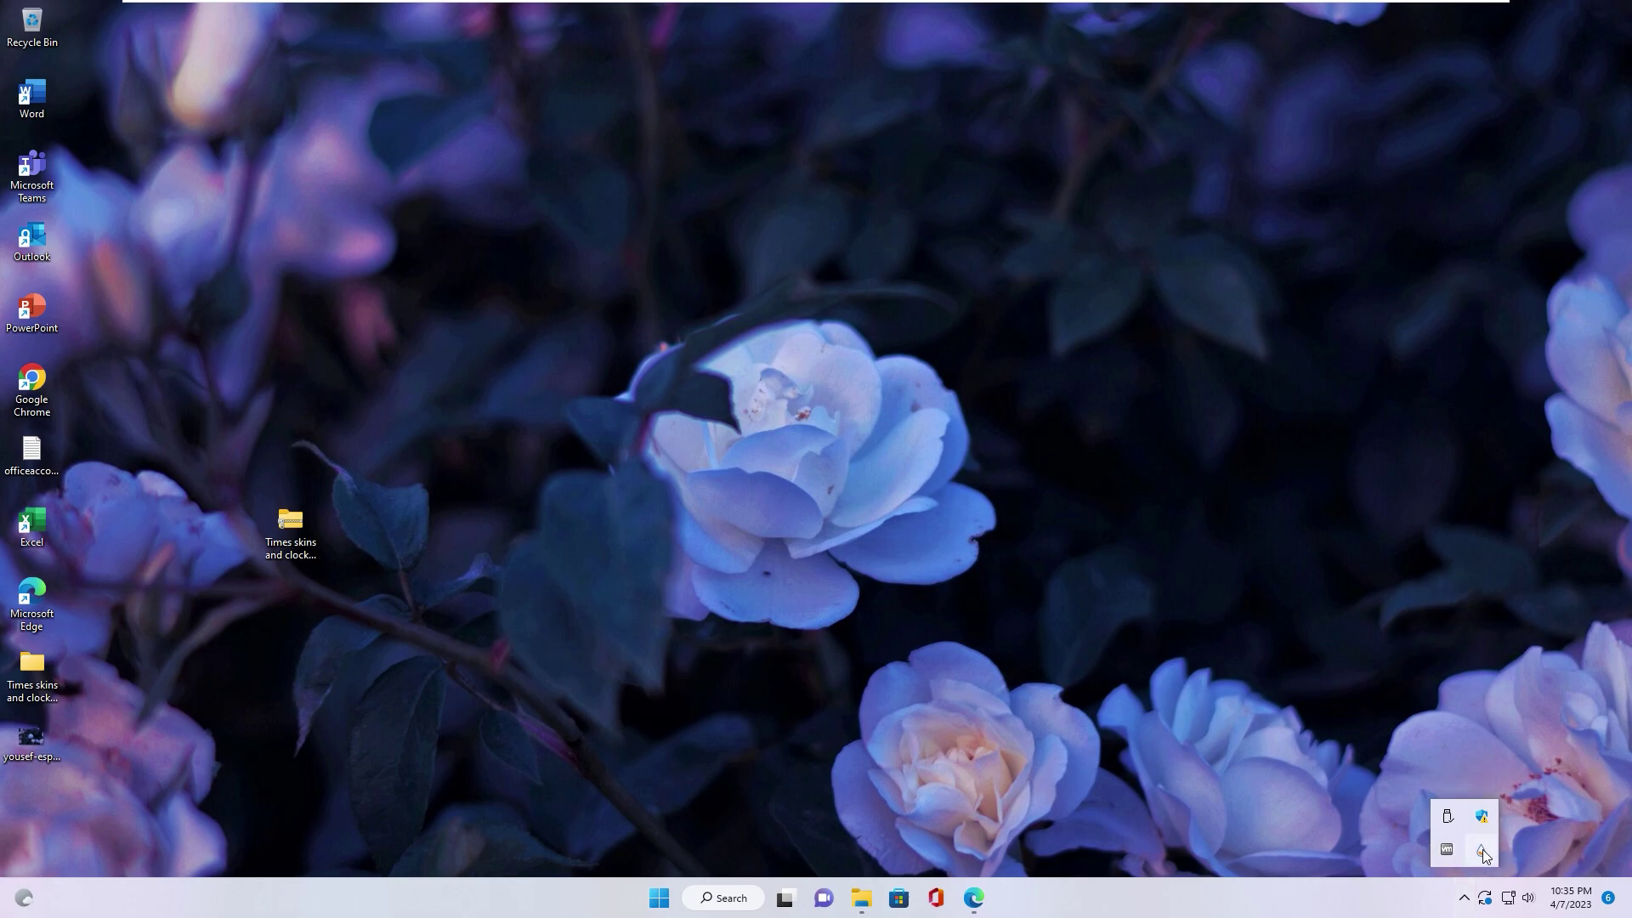
left_click(1482, 850)
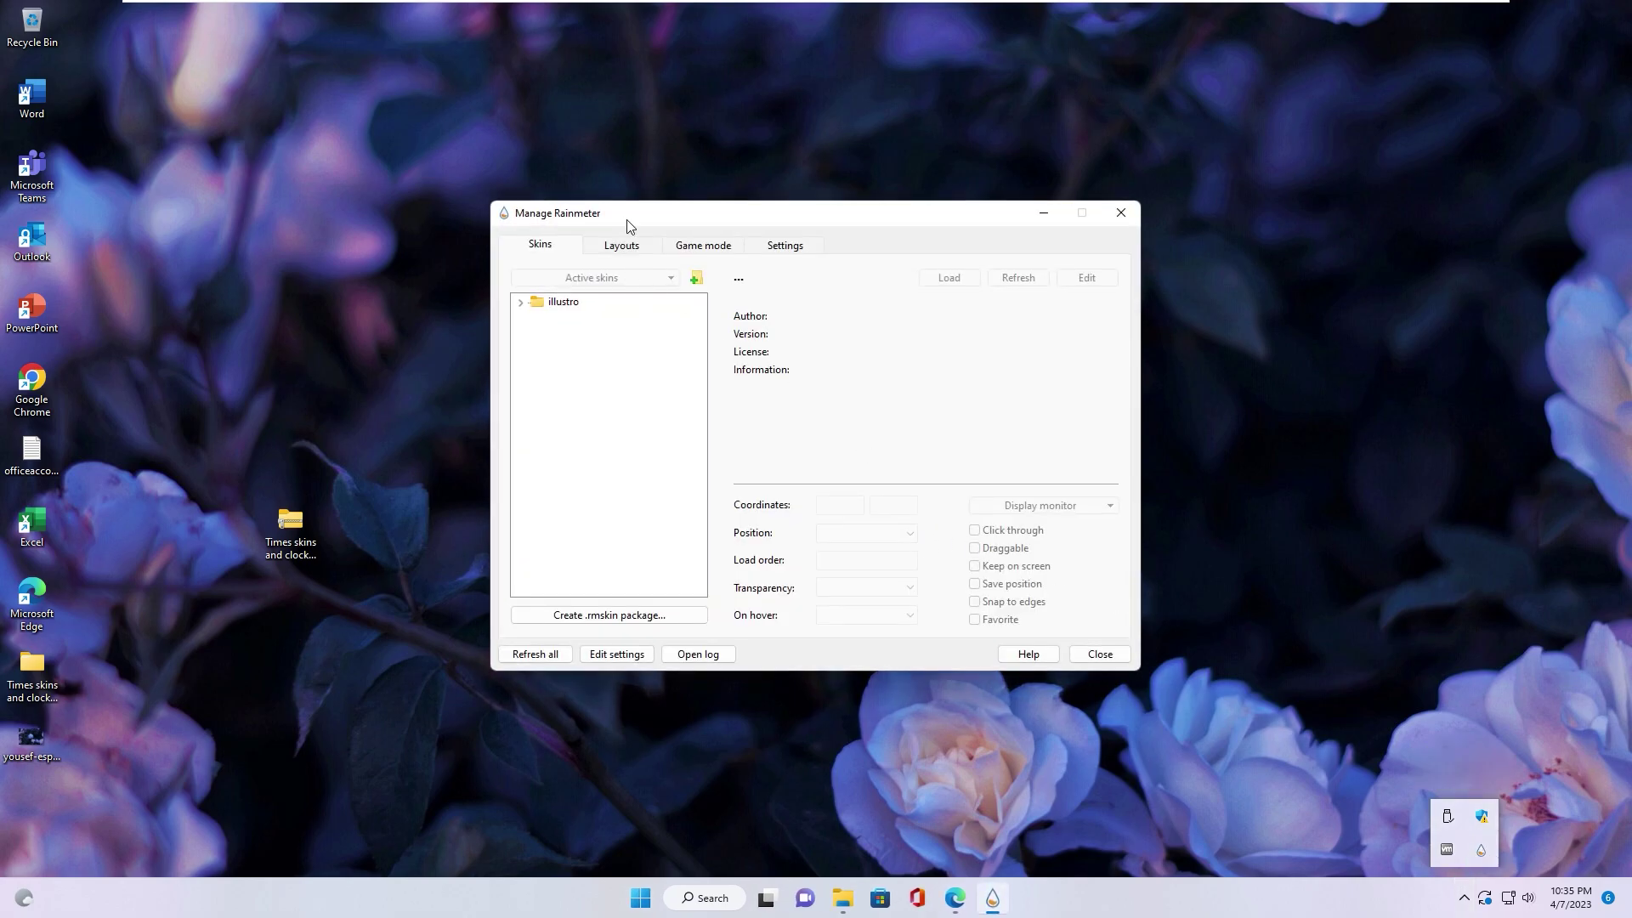
left_click_drag(631, 221, 610, 224)
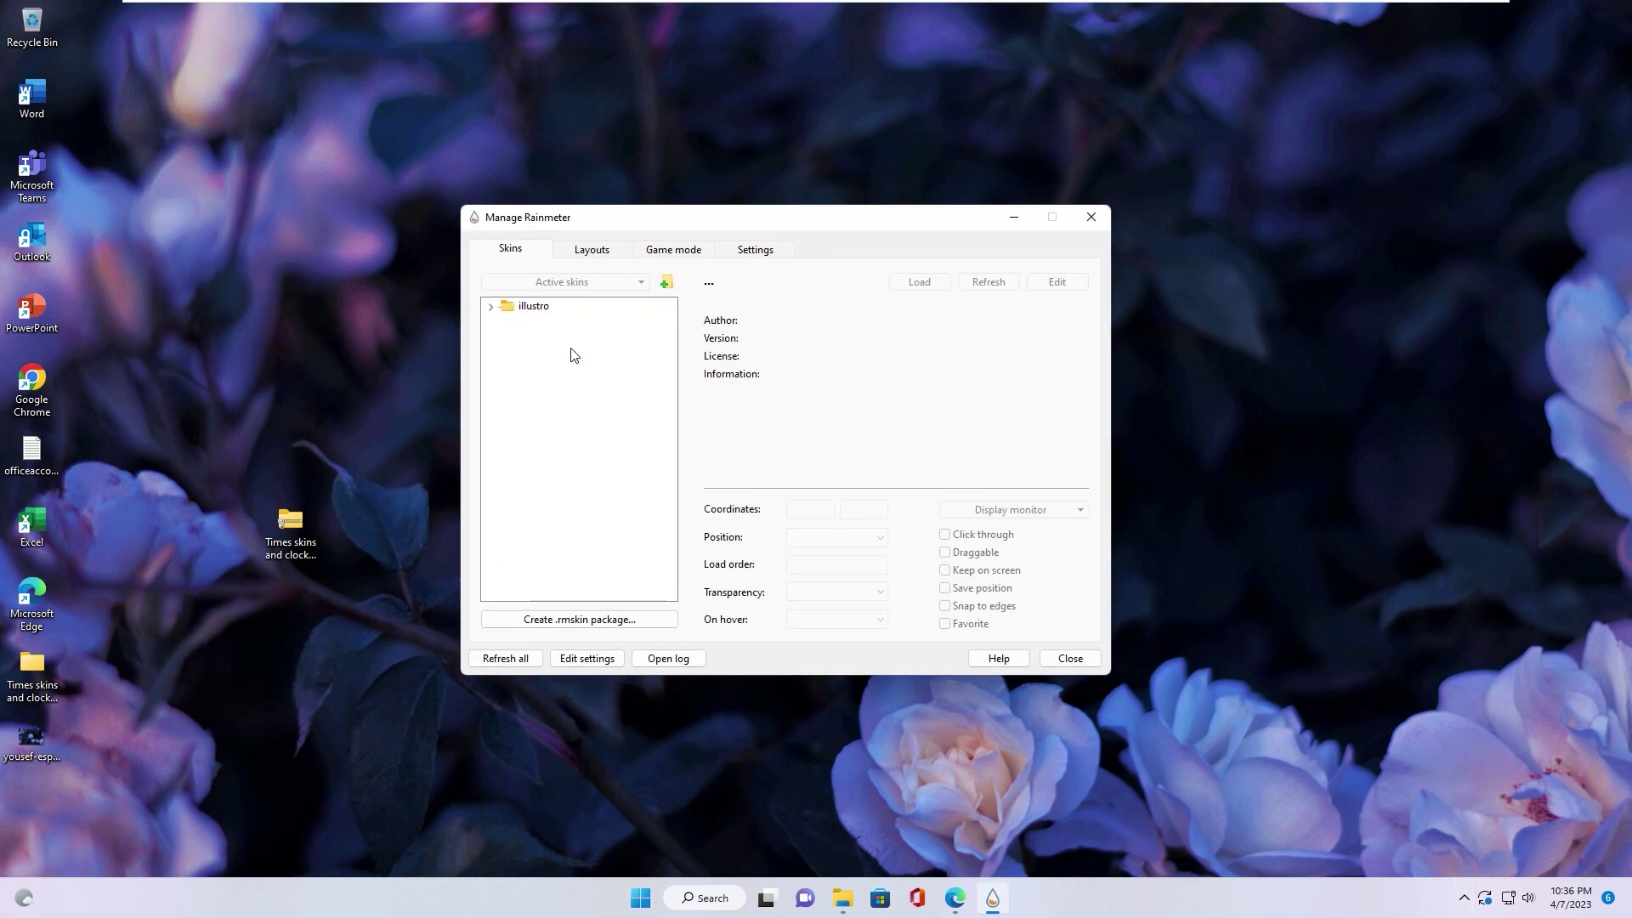
- Open the illustro skin folder on disk and go up to the Rainmeter Skins folder
right_click(530, 316)
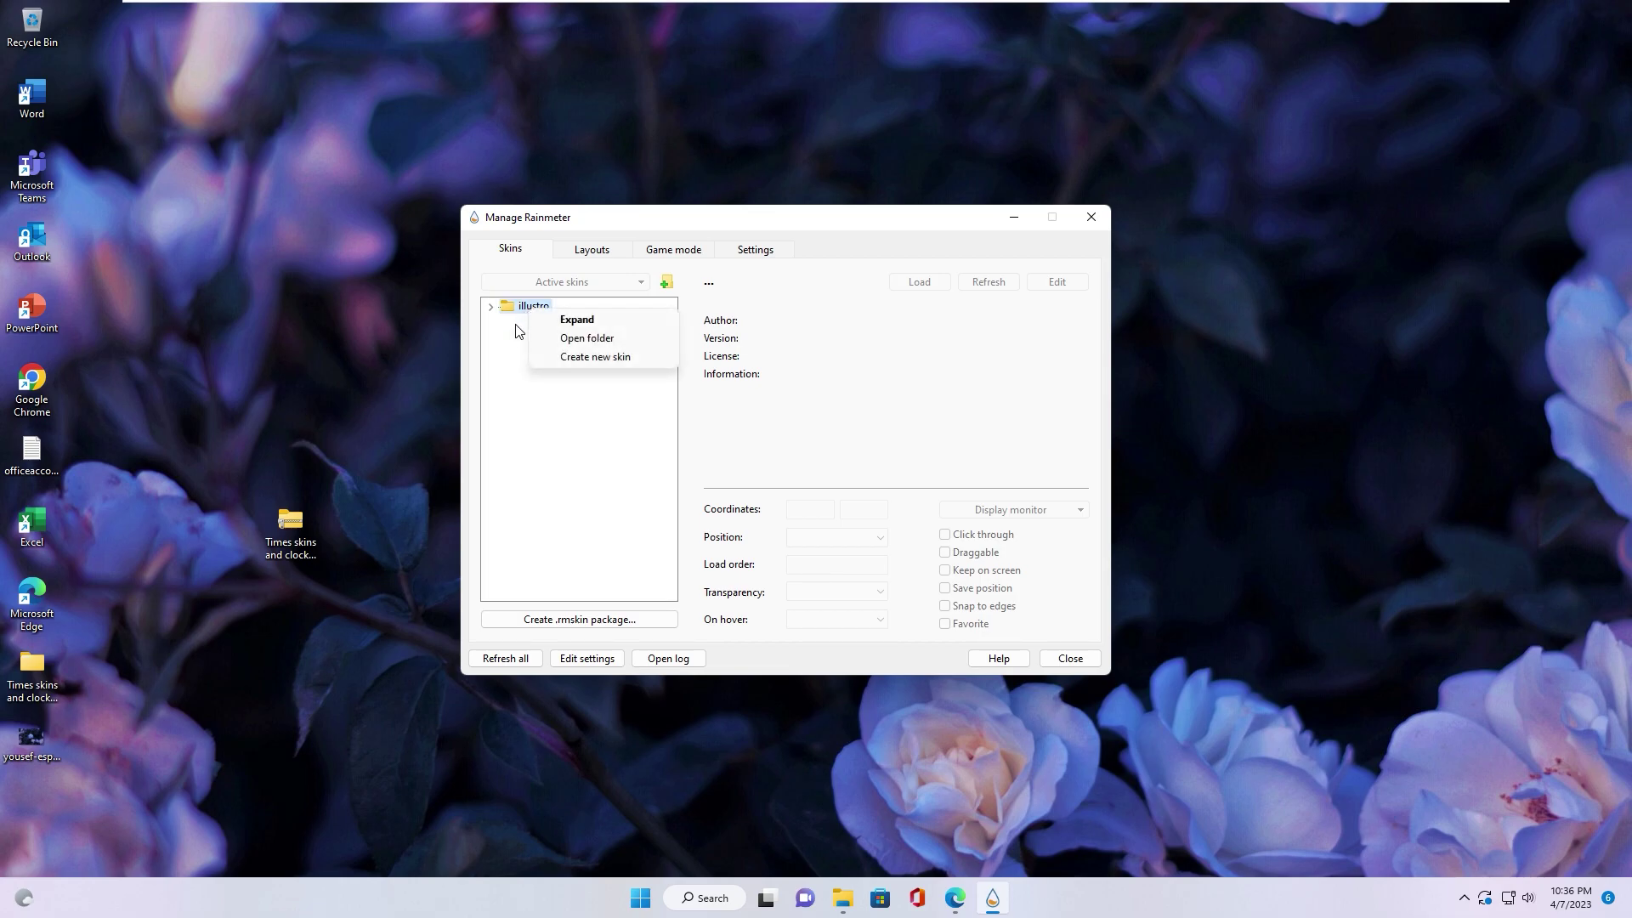
left_click(585, 340)
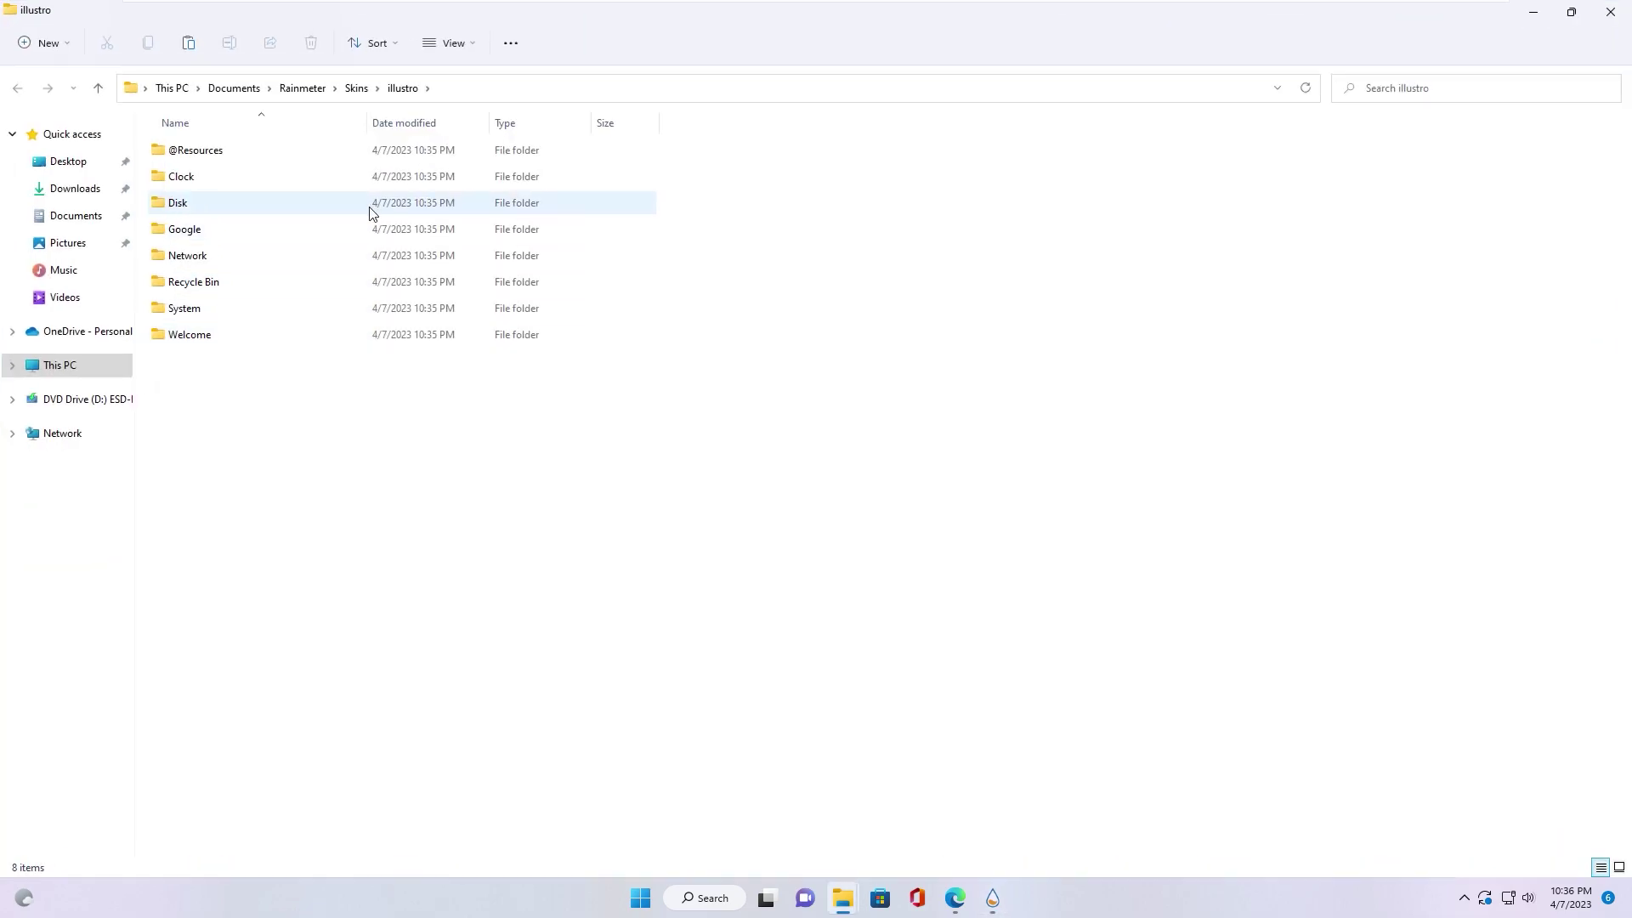
left_click(356, 93)
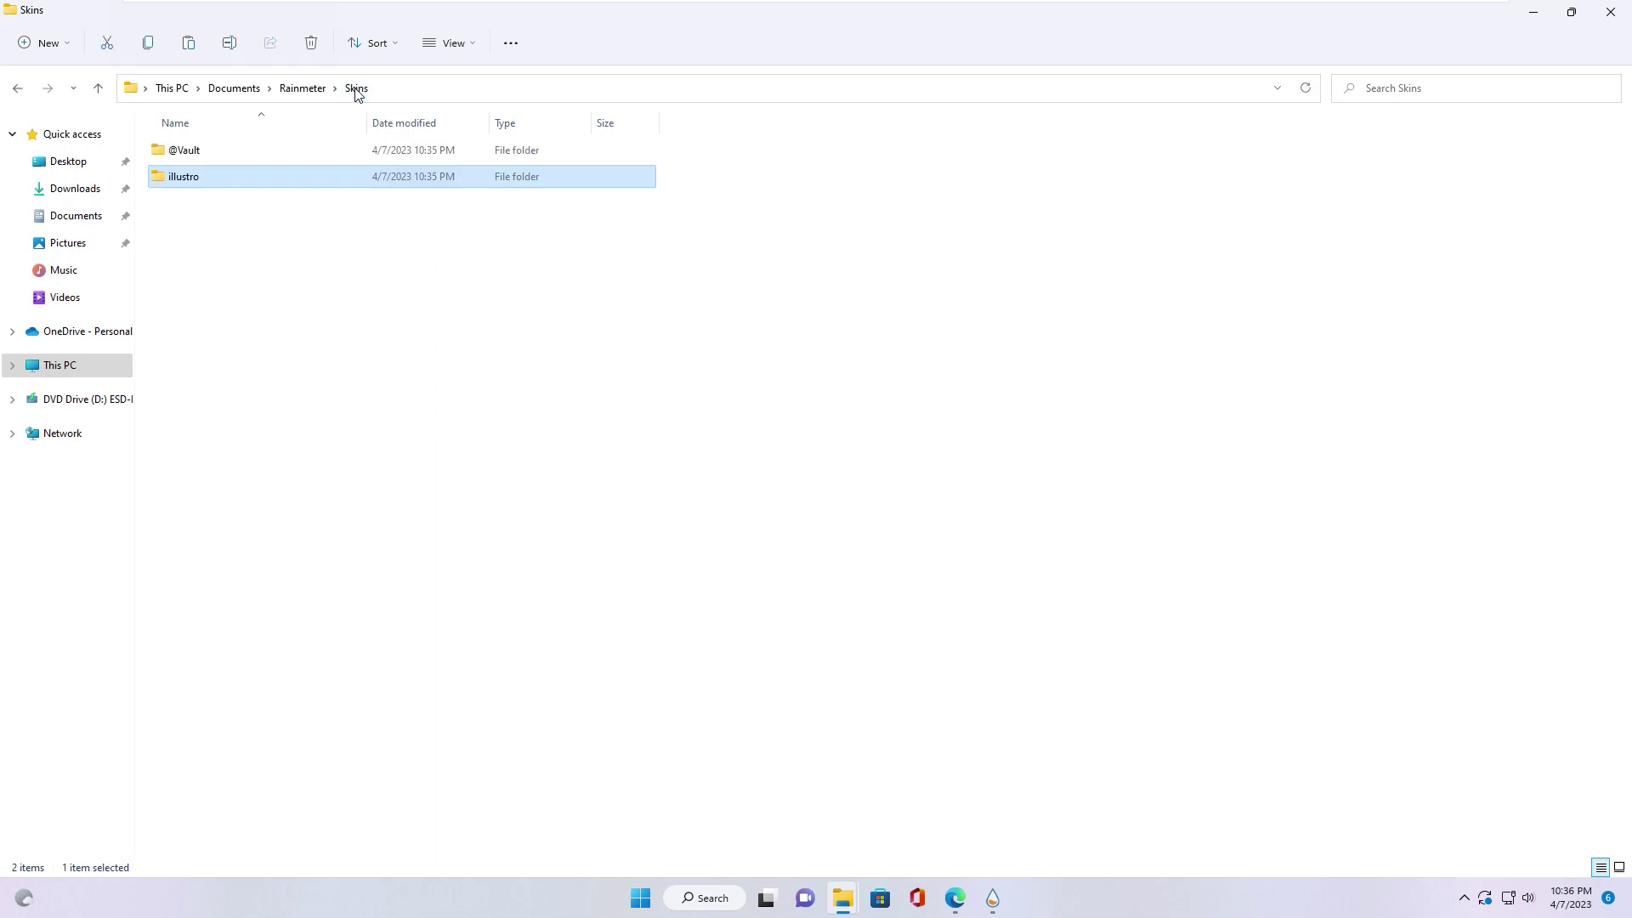
- Navigate from Desktop into Times skins and clock skins > Clock skins in the other Explorer window
left_click(422, 411)
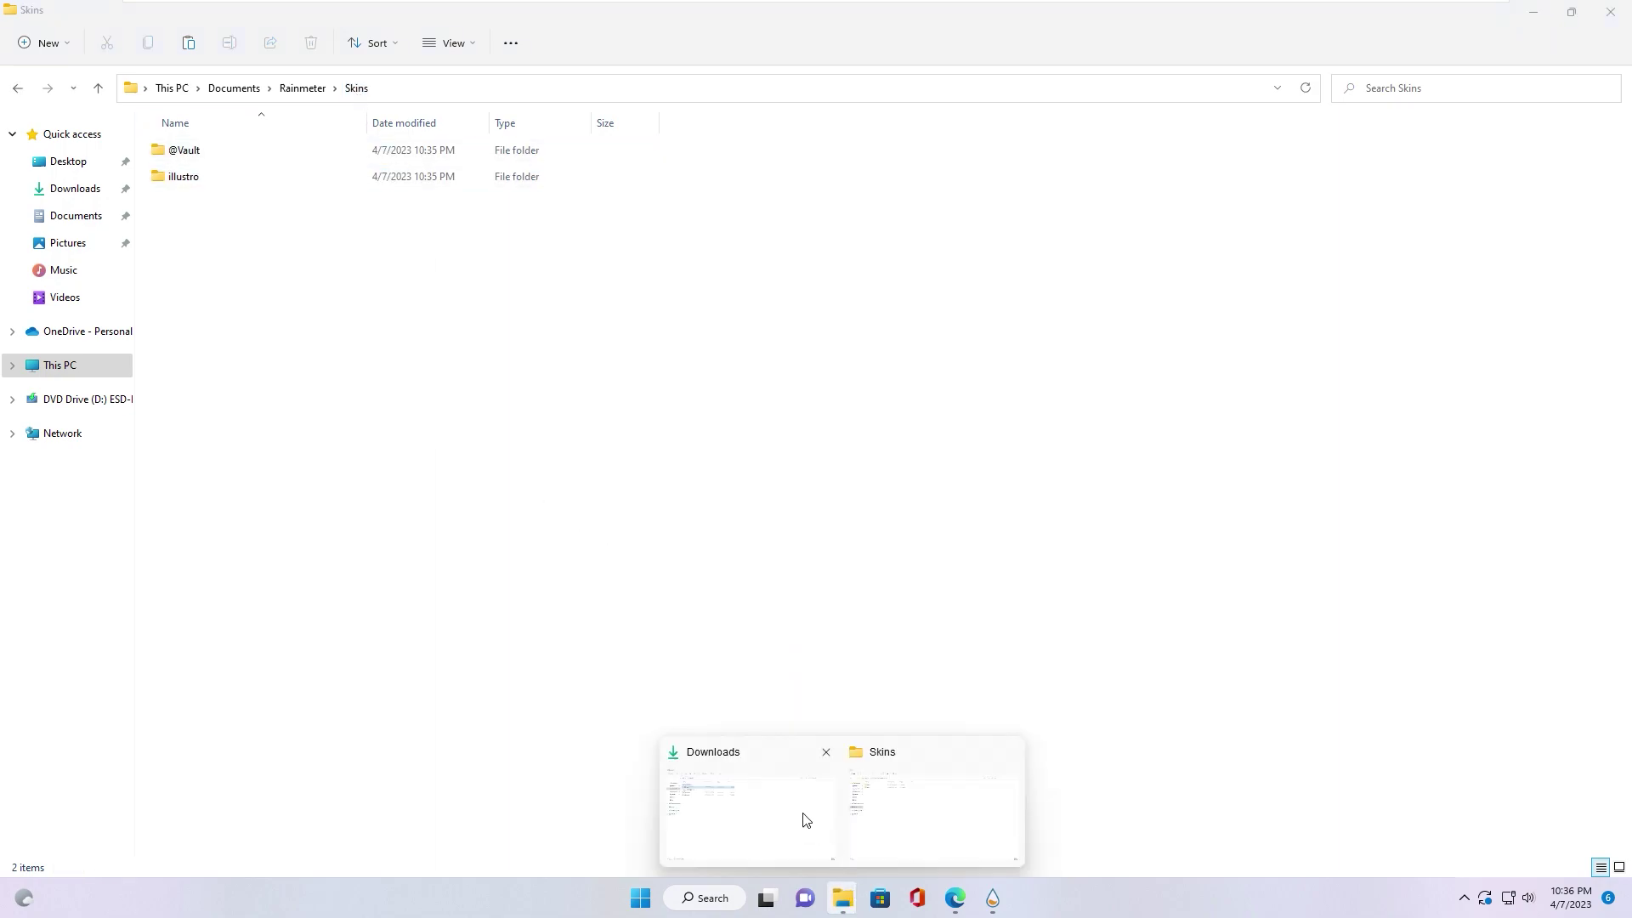
left_click(776, 808)
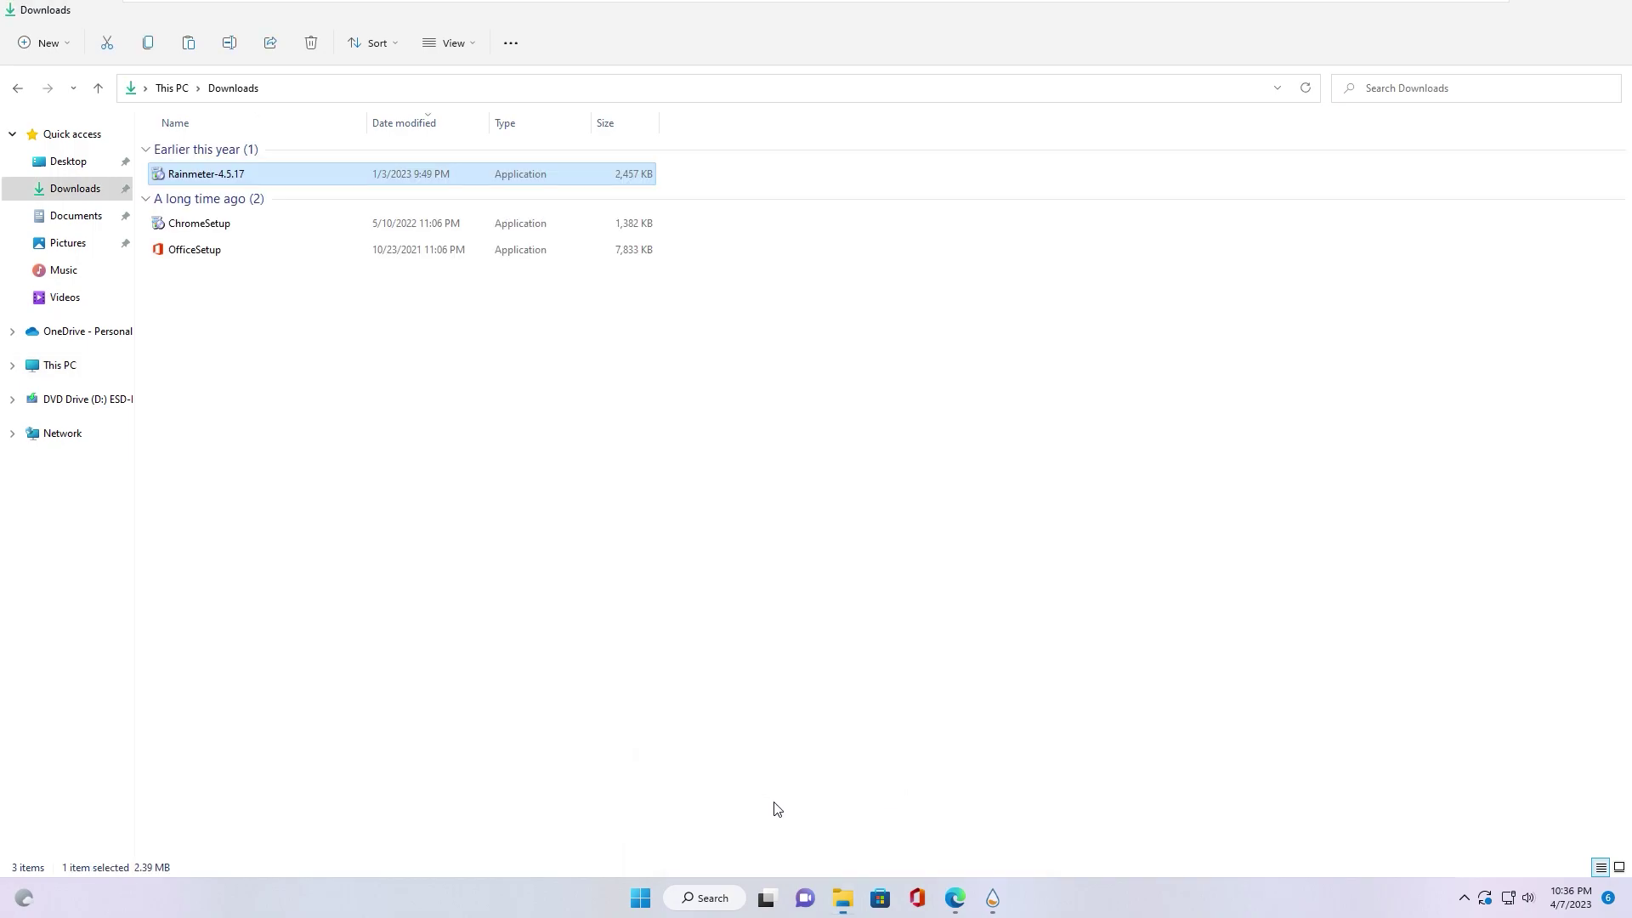
left_click(73, 161)
double_click(180, 186)
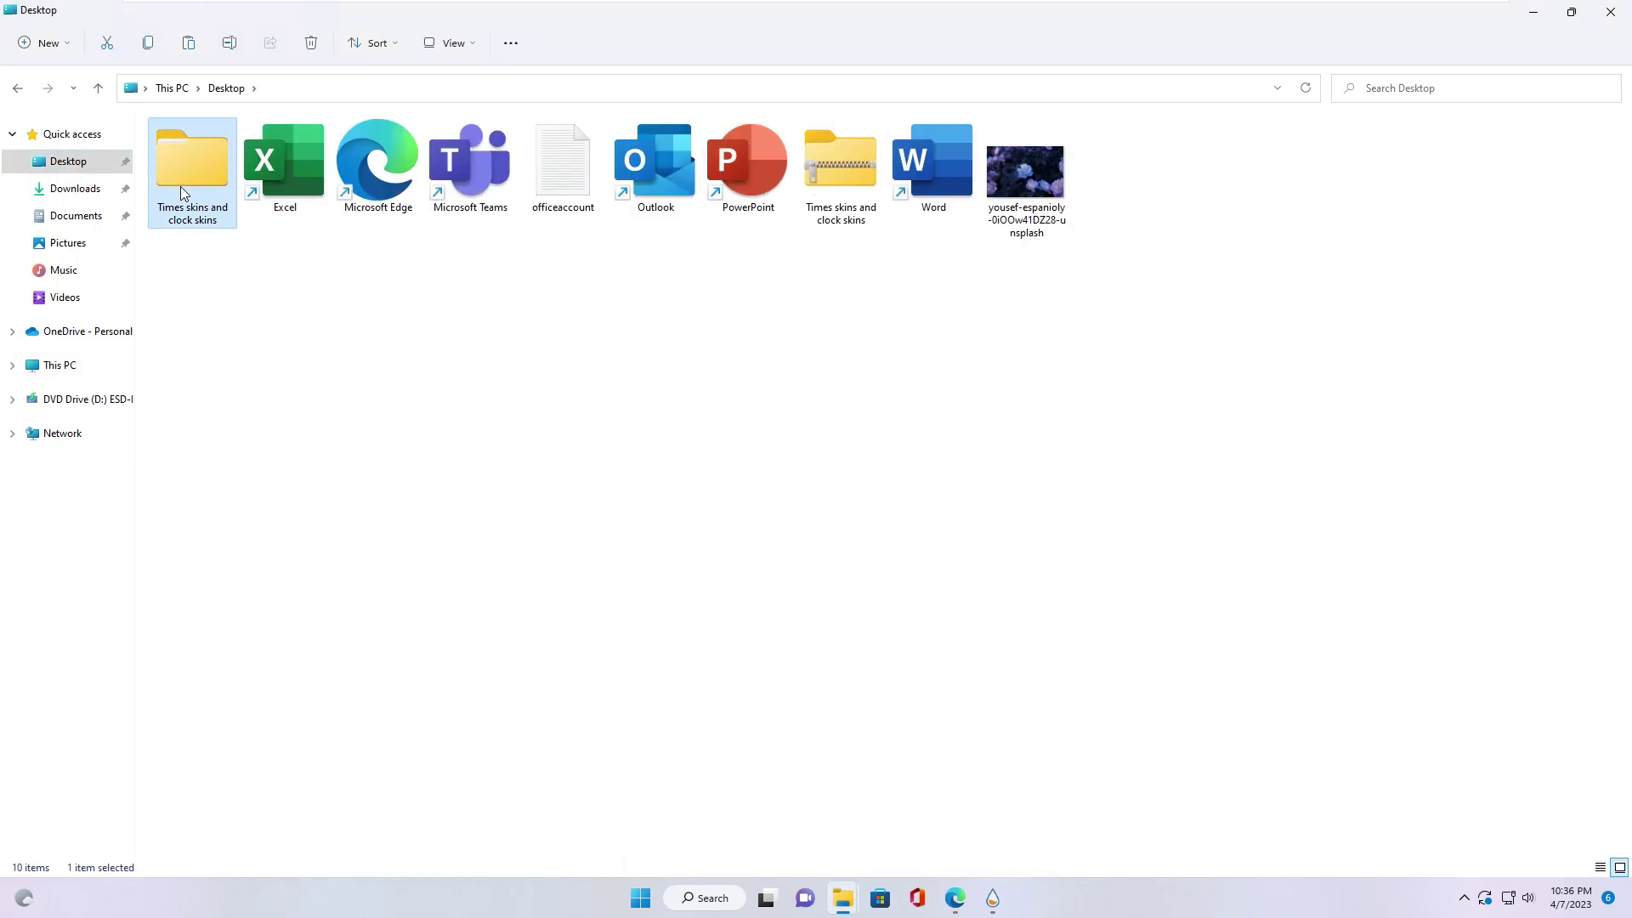
double_click(189, 155)
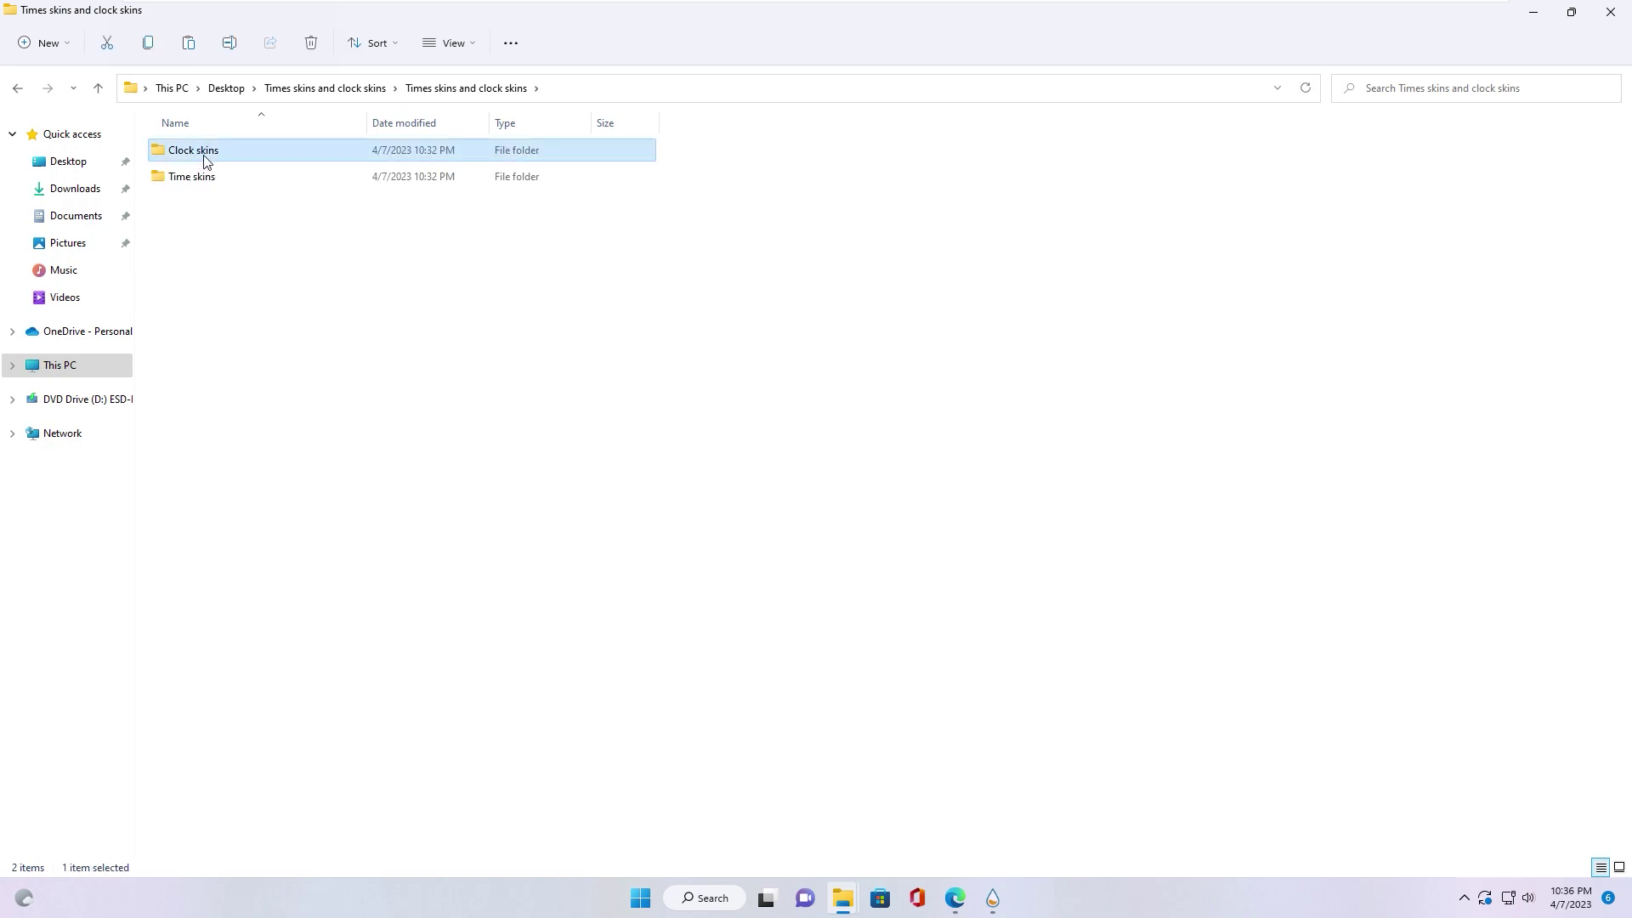
double_click(200, 156)
- Select the Elementary, Orbital_Clock, Roland and Simplon folders and copy them
left_click_drag(211, 311, 190, 151)
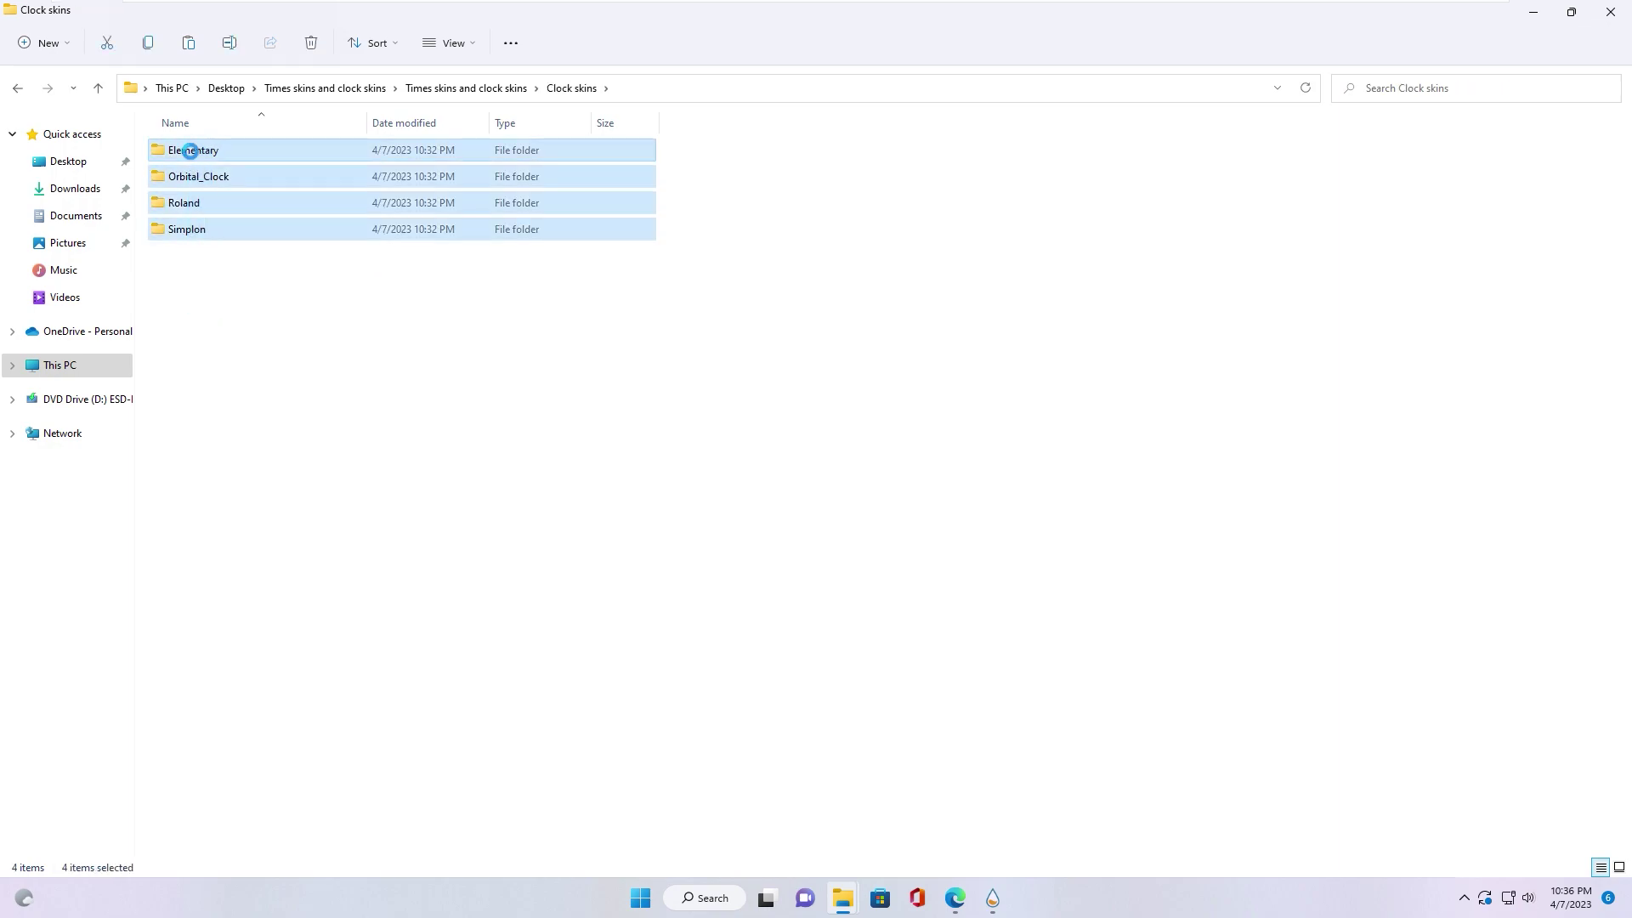
right_click(190, 152)
left_click(243, 414)
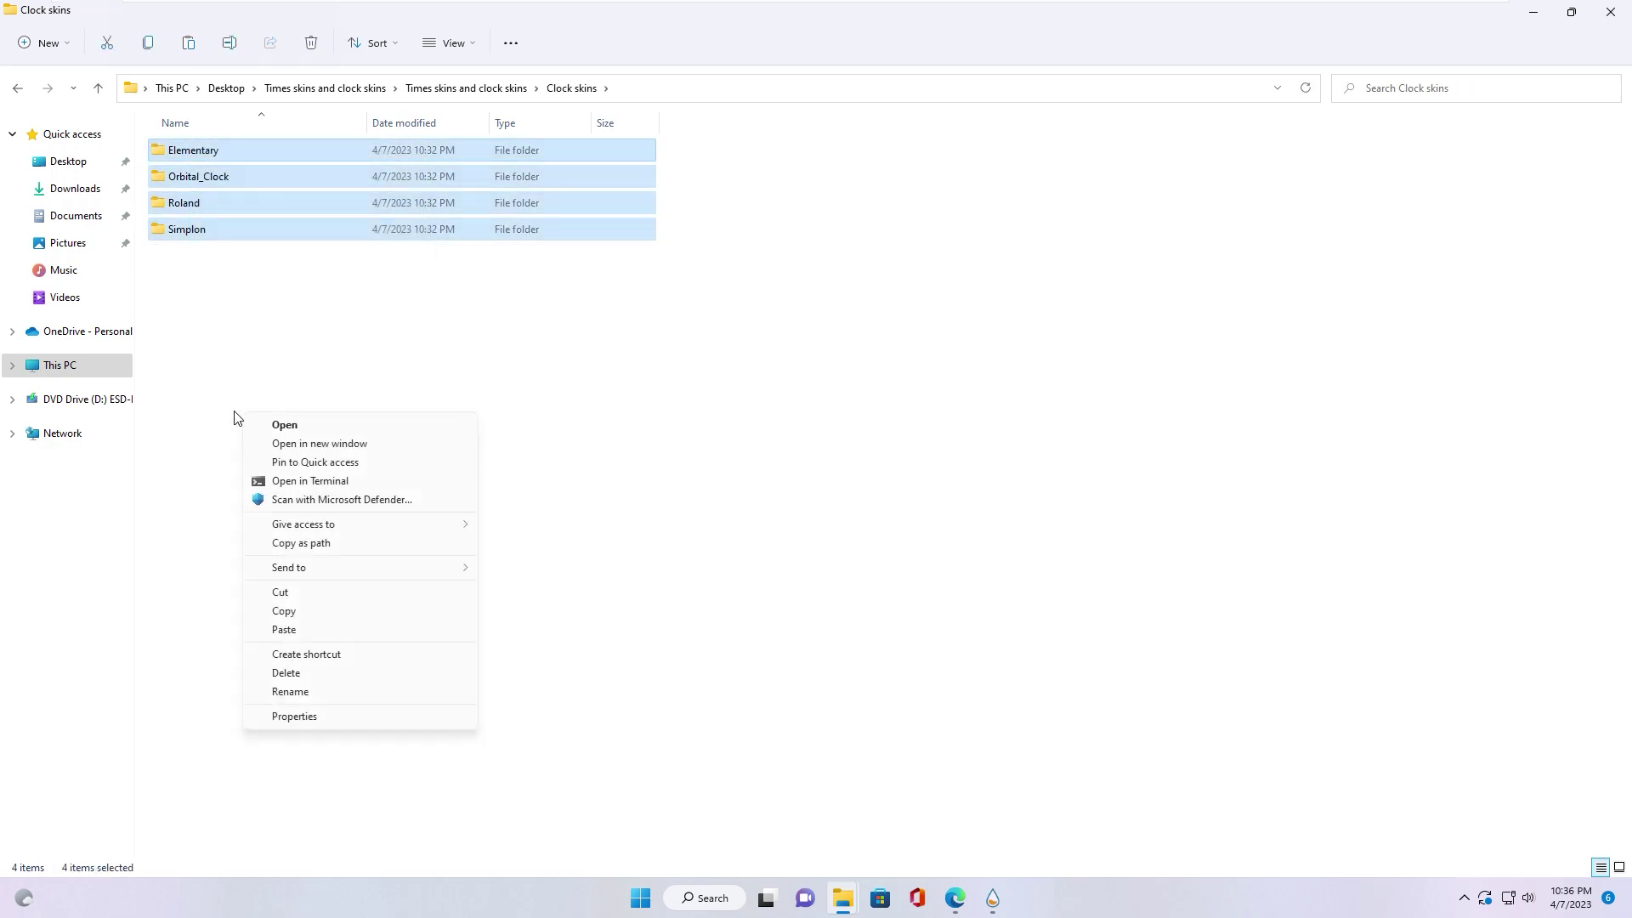
left_click(286, 612)
mouse_move(841, 898)
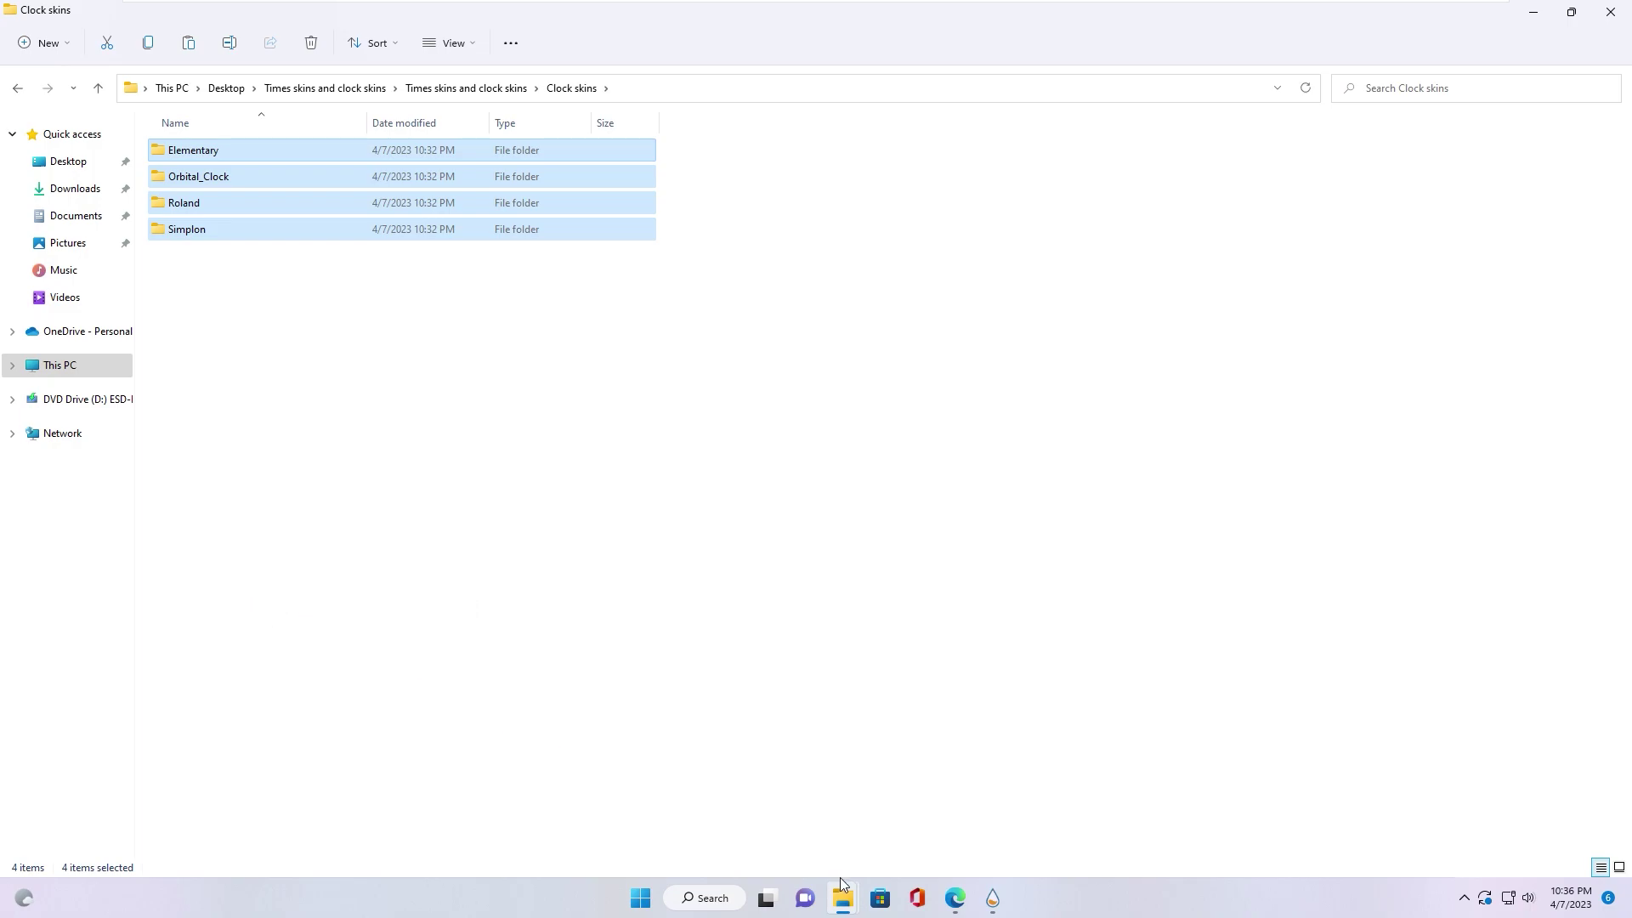
- Paste the four clock skin folders into Rainmeter's Skins folder and return to Clock skins
left_click(903, 847)
right_click(372, 562)
left_click(408, 674)
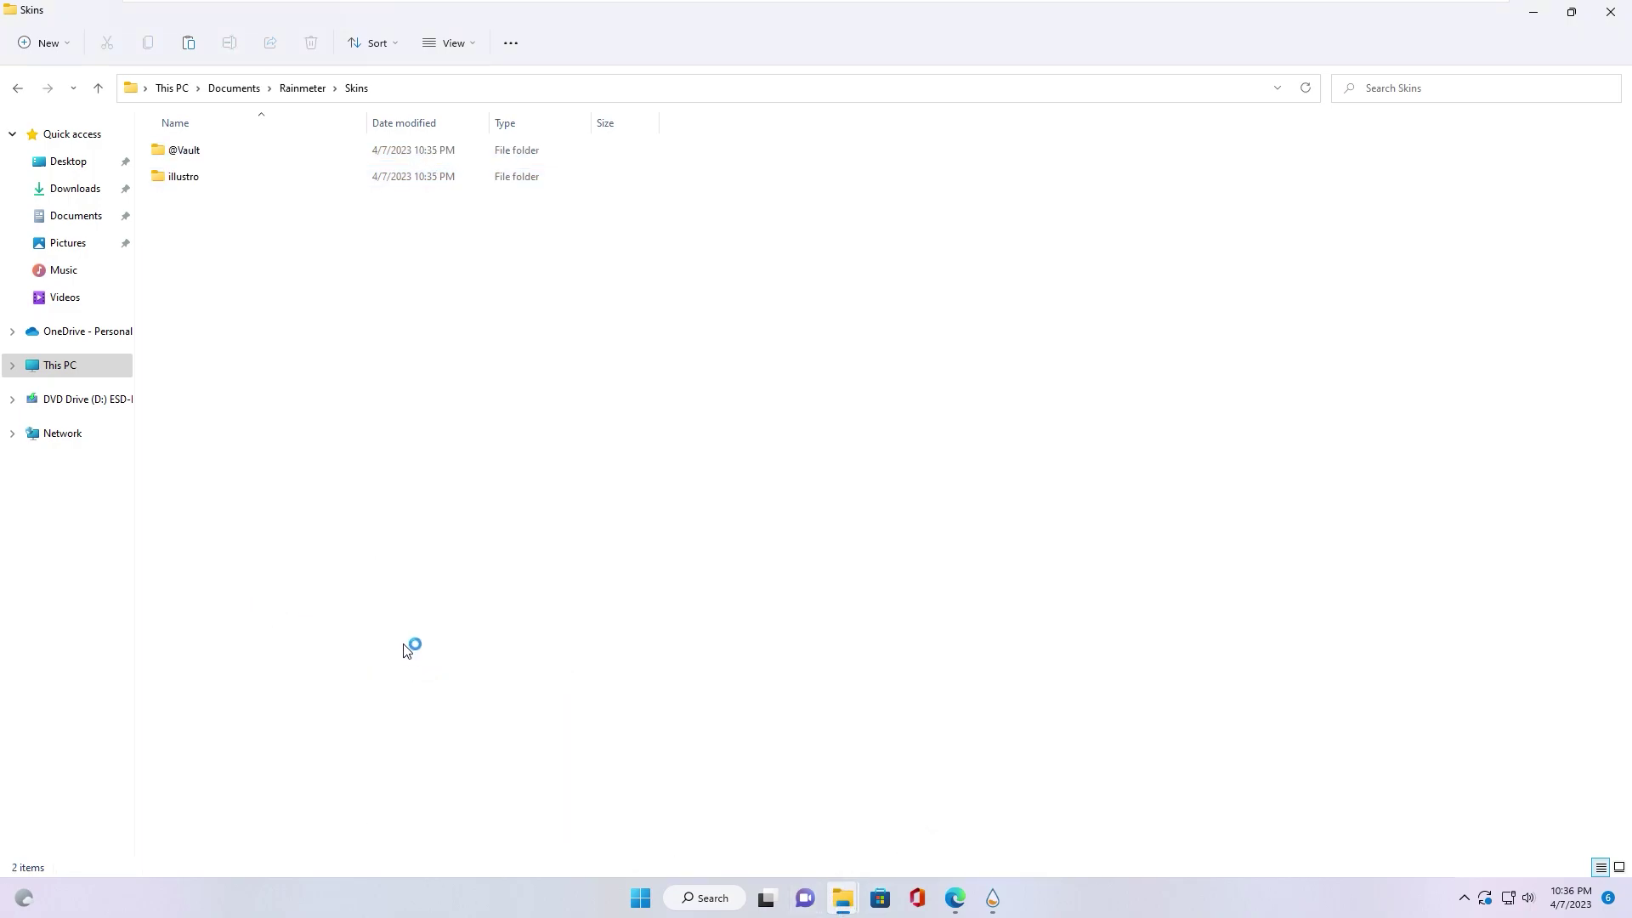
left_click(397, 610)
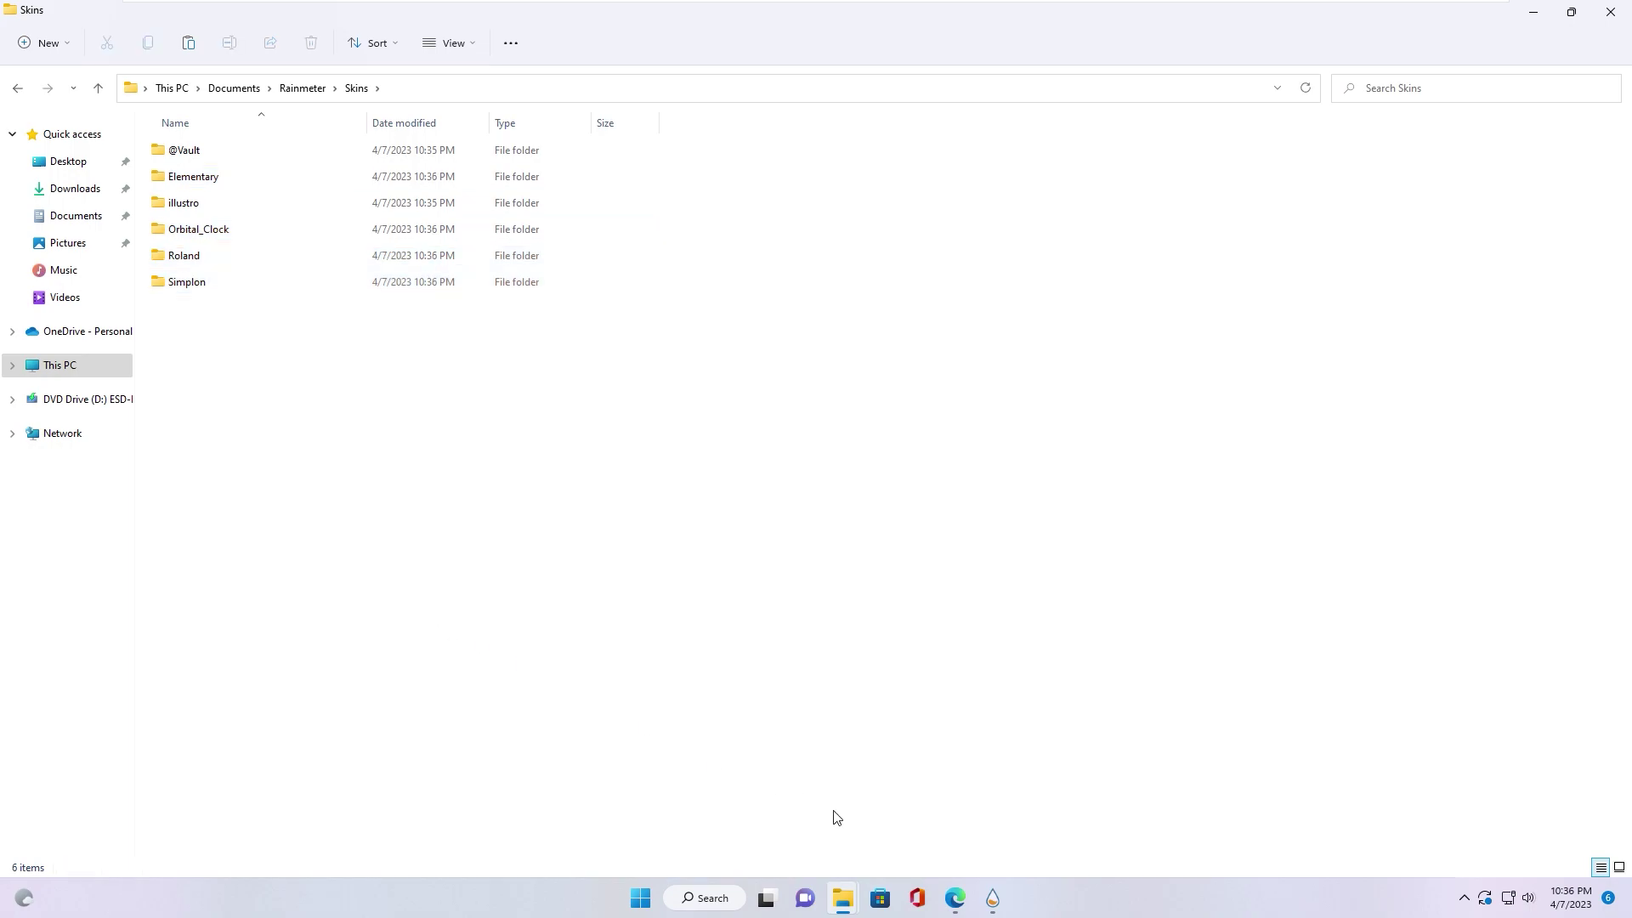
mouse_move(843, 898)
left_click(749, 816)
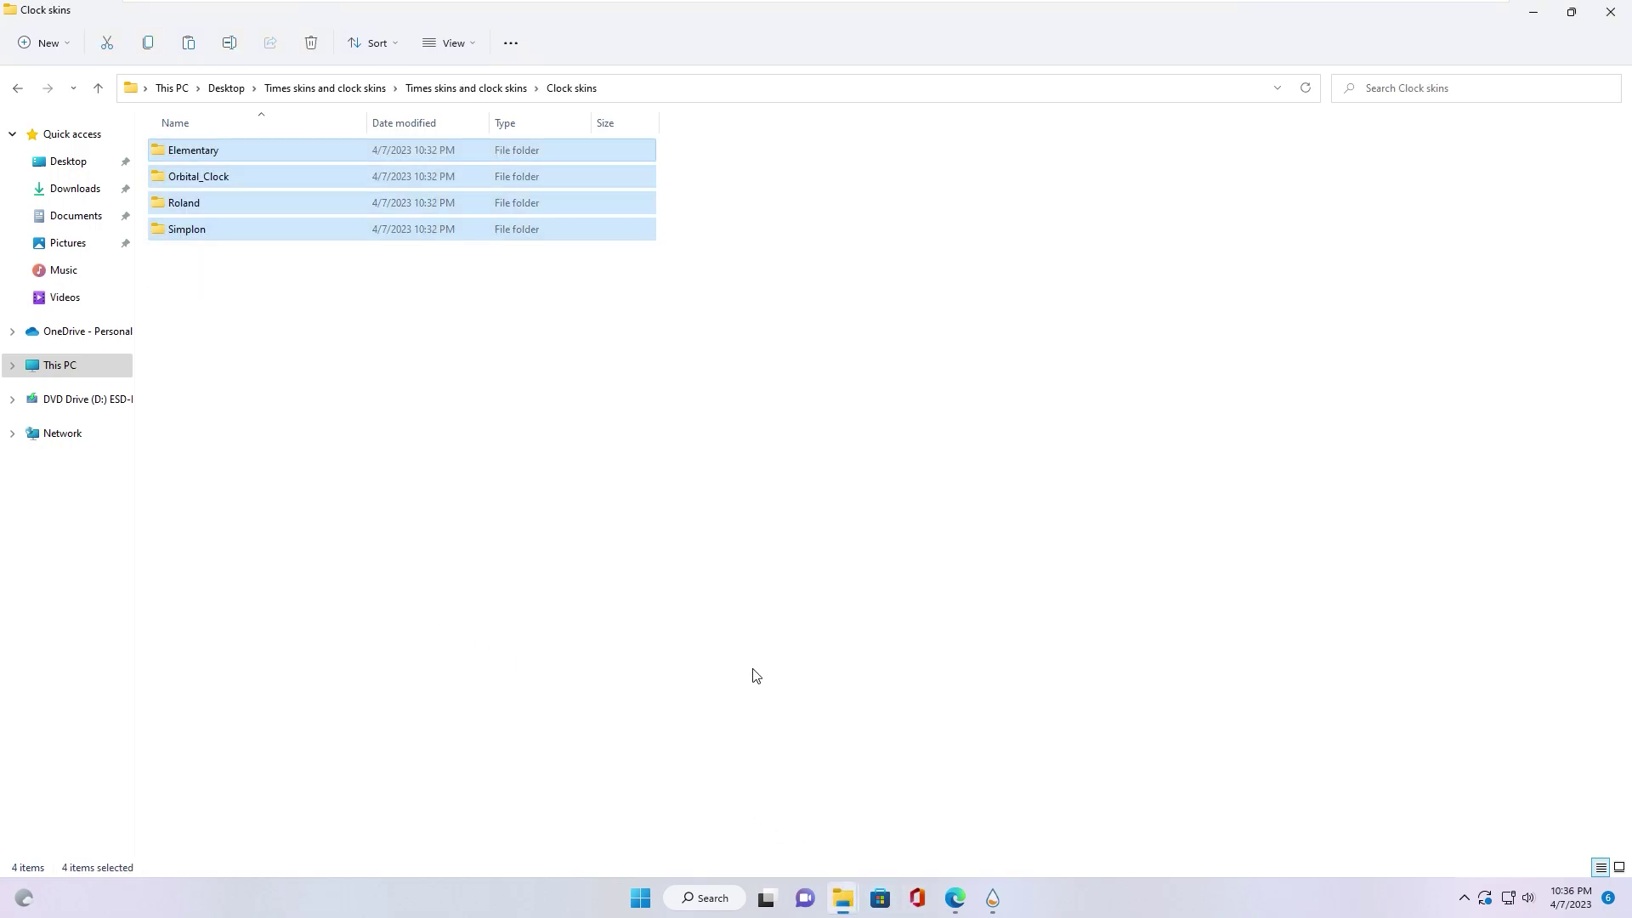
- In the Time skins folder, select La Compagnie des Ombres, Laro, Neon and Vecto and copy them
left_click(421, 92)
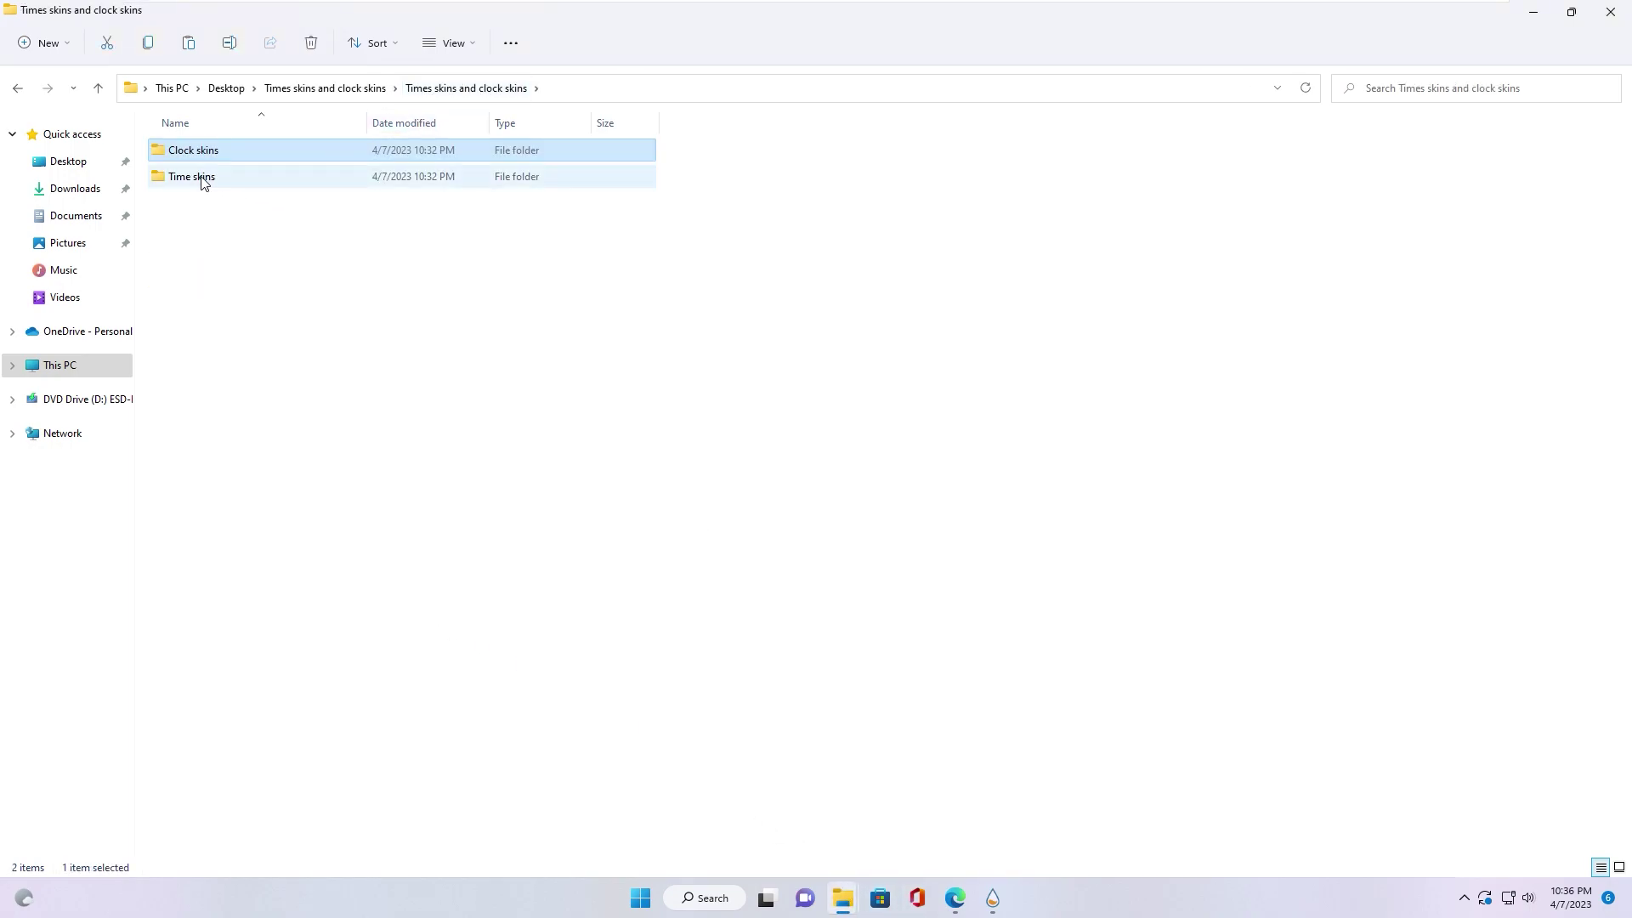
double_click(201, 176)
left_click_drag(201, 281, 211, 153)
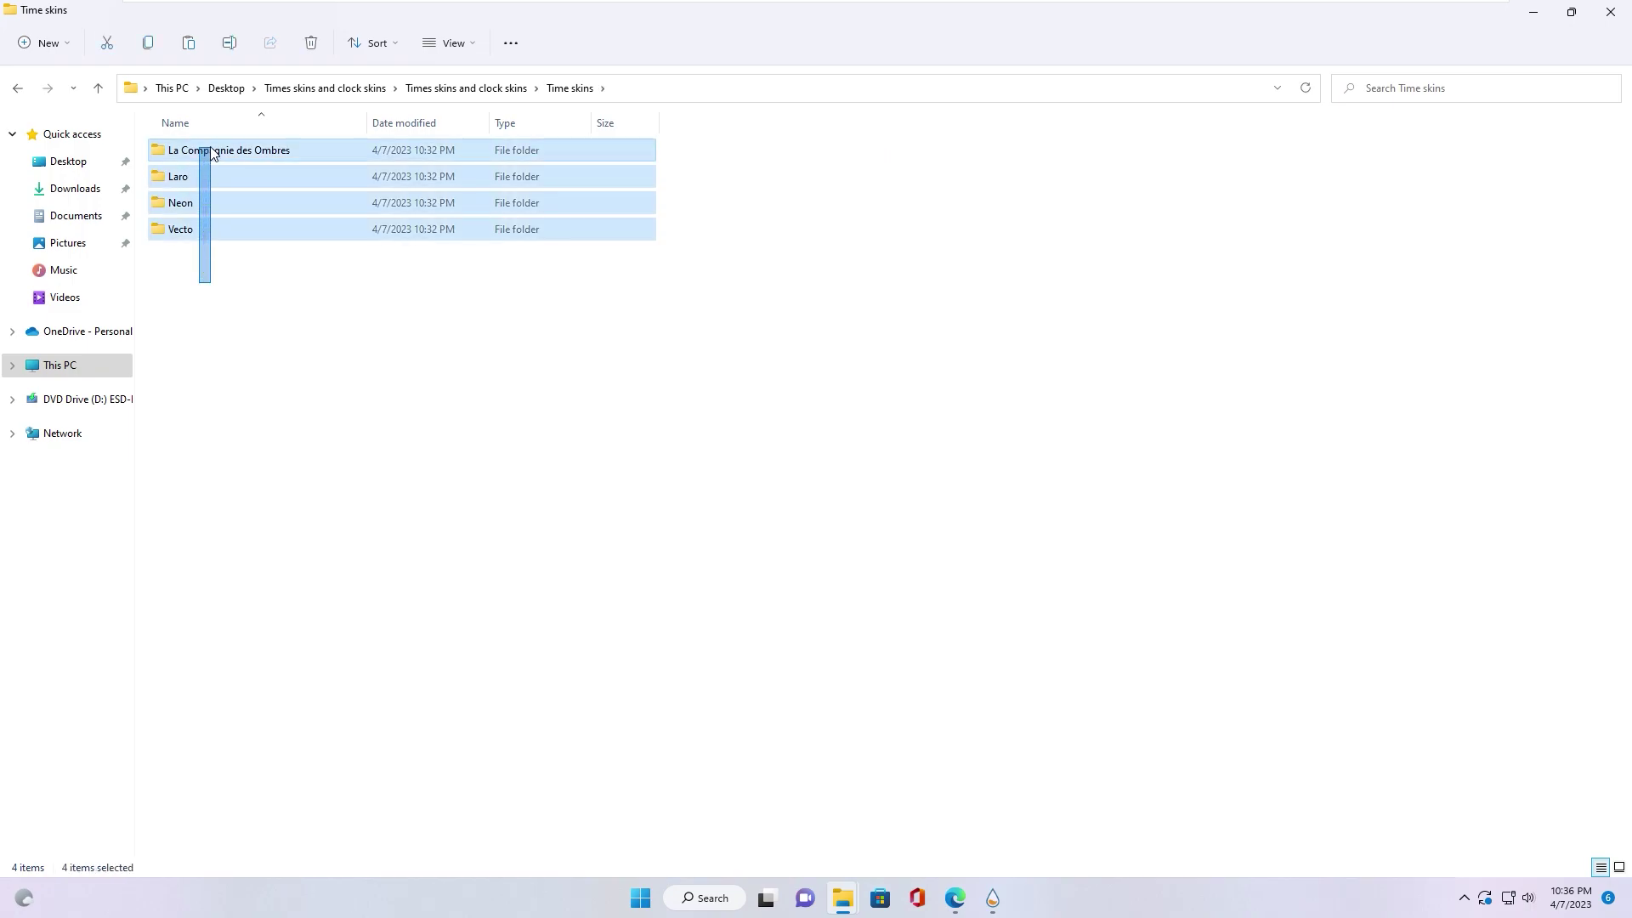
right_click(213, 154)
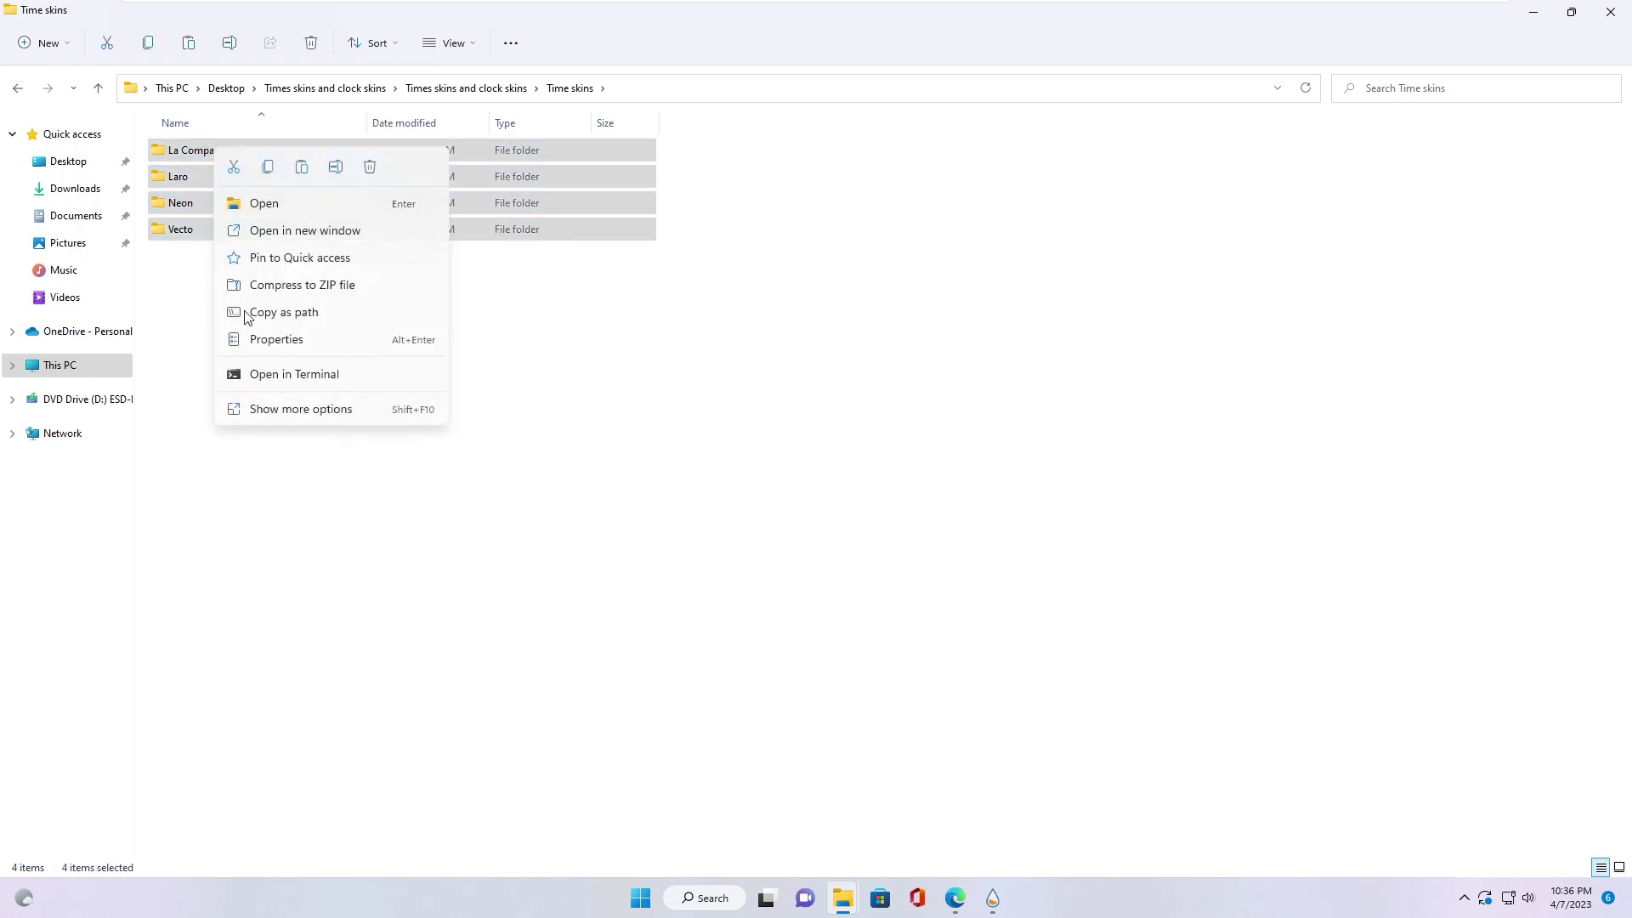
left_click(297, 410)
left_click(351, 610)
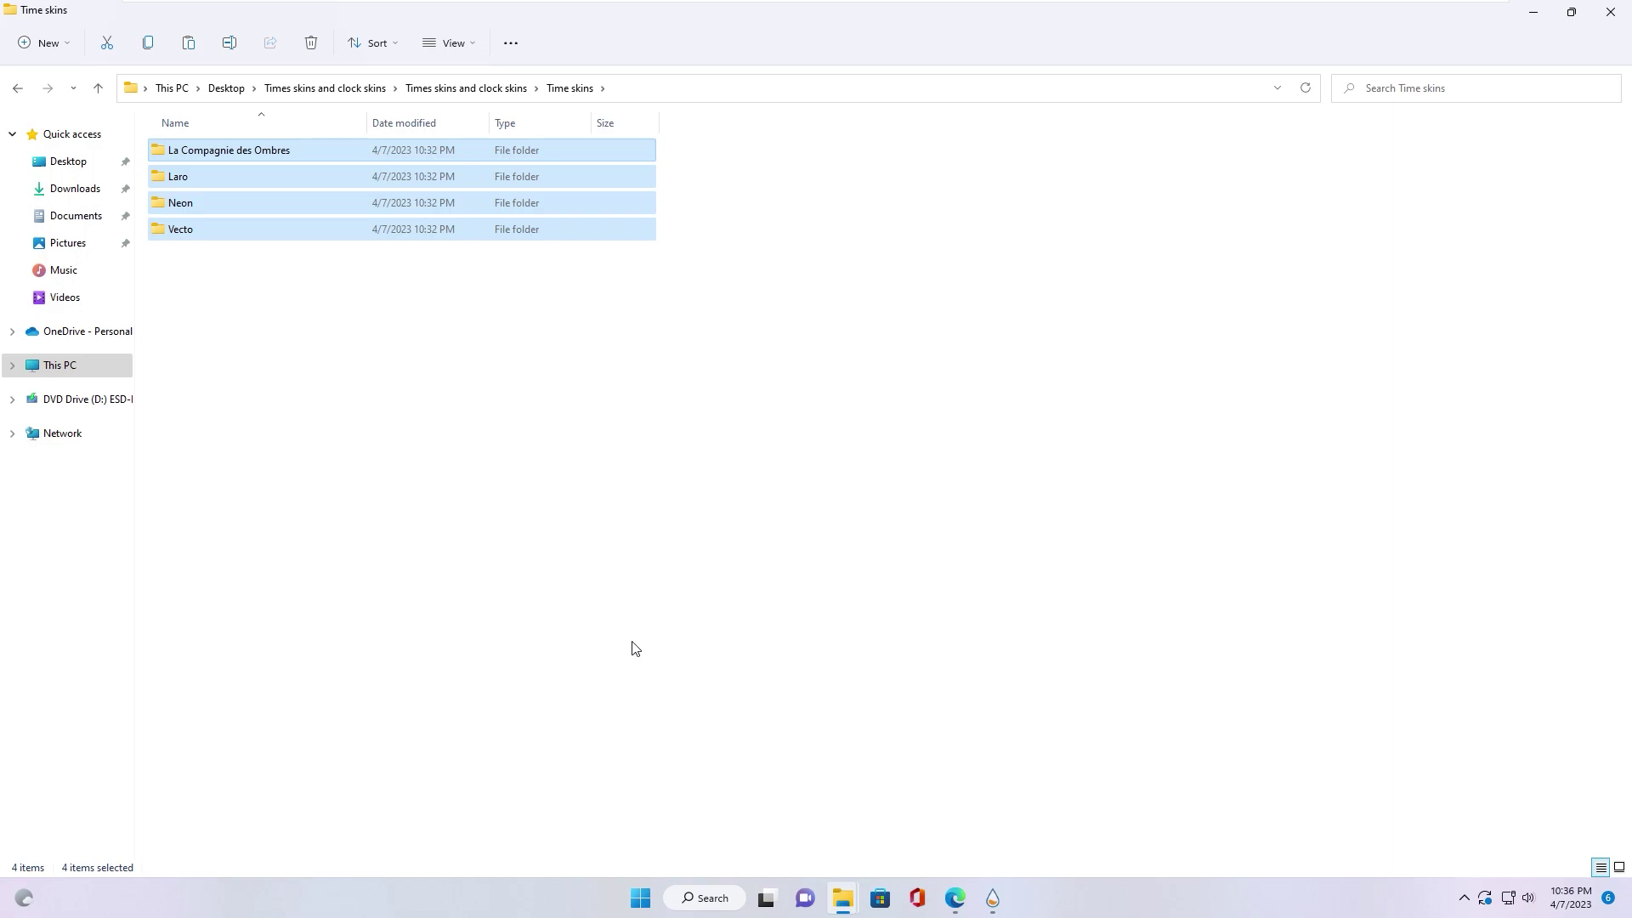
- Paste the four time skin folders into Rainmeter's Skins folder
left_click(844, 898)
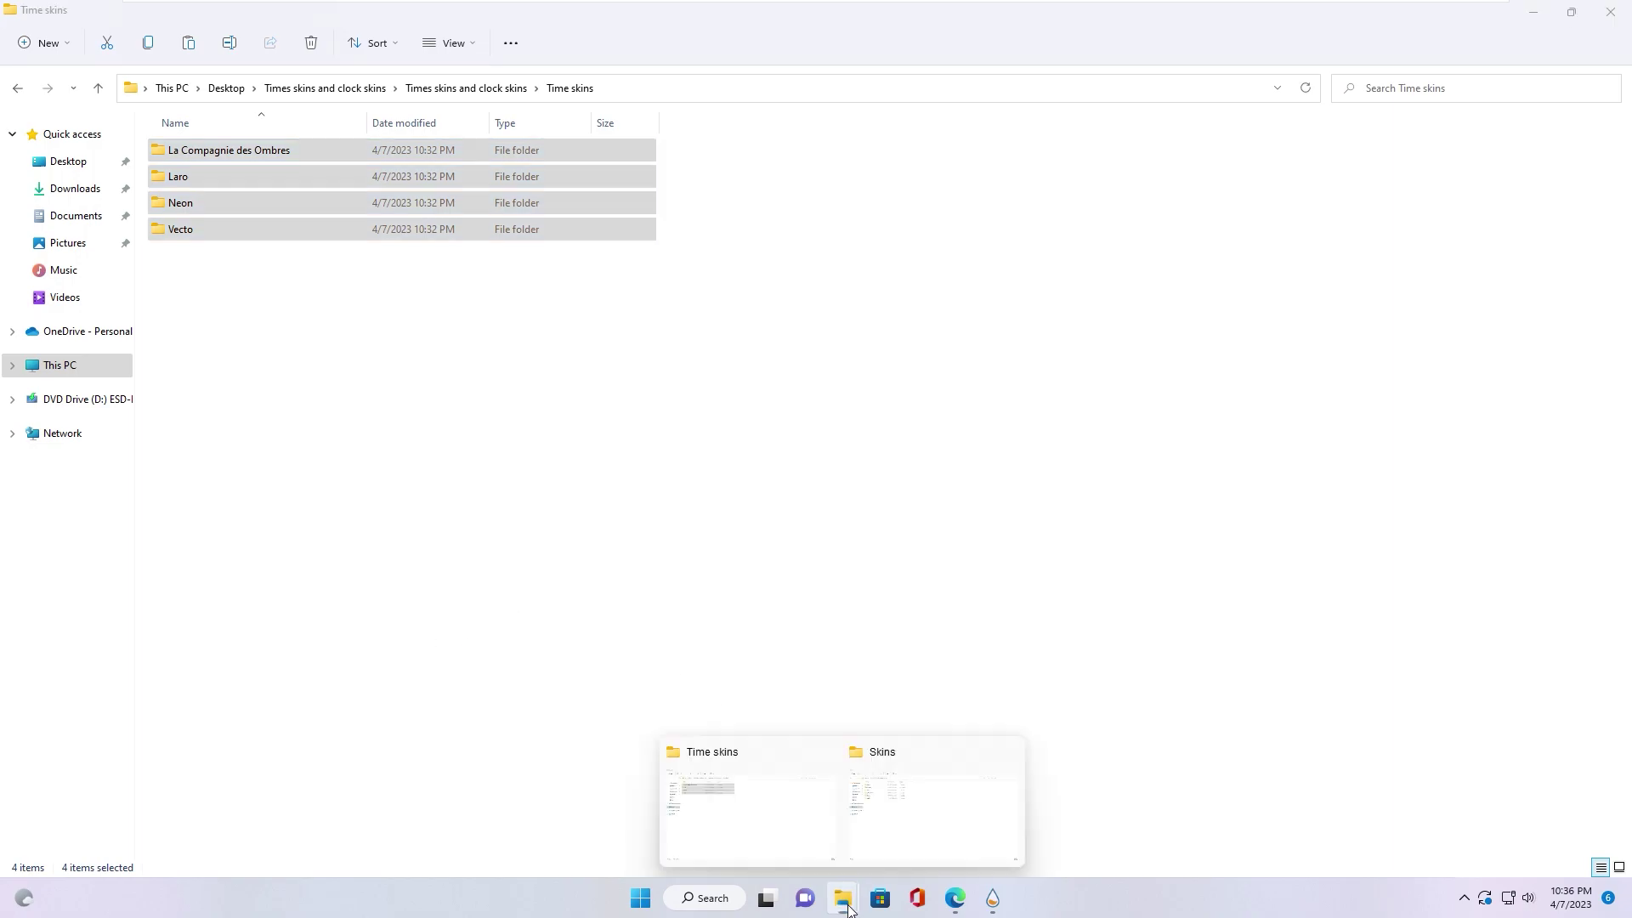
left_click(877, 797)
right_click(297, 371)
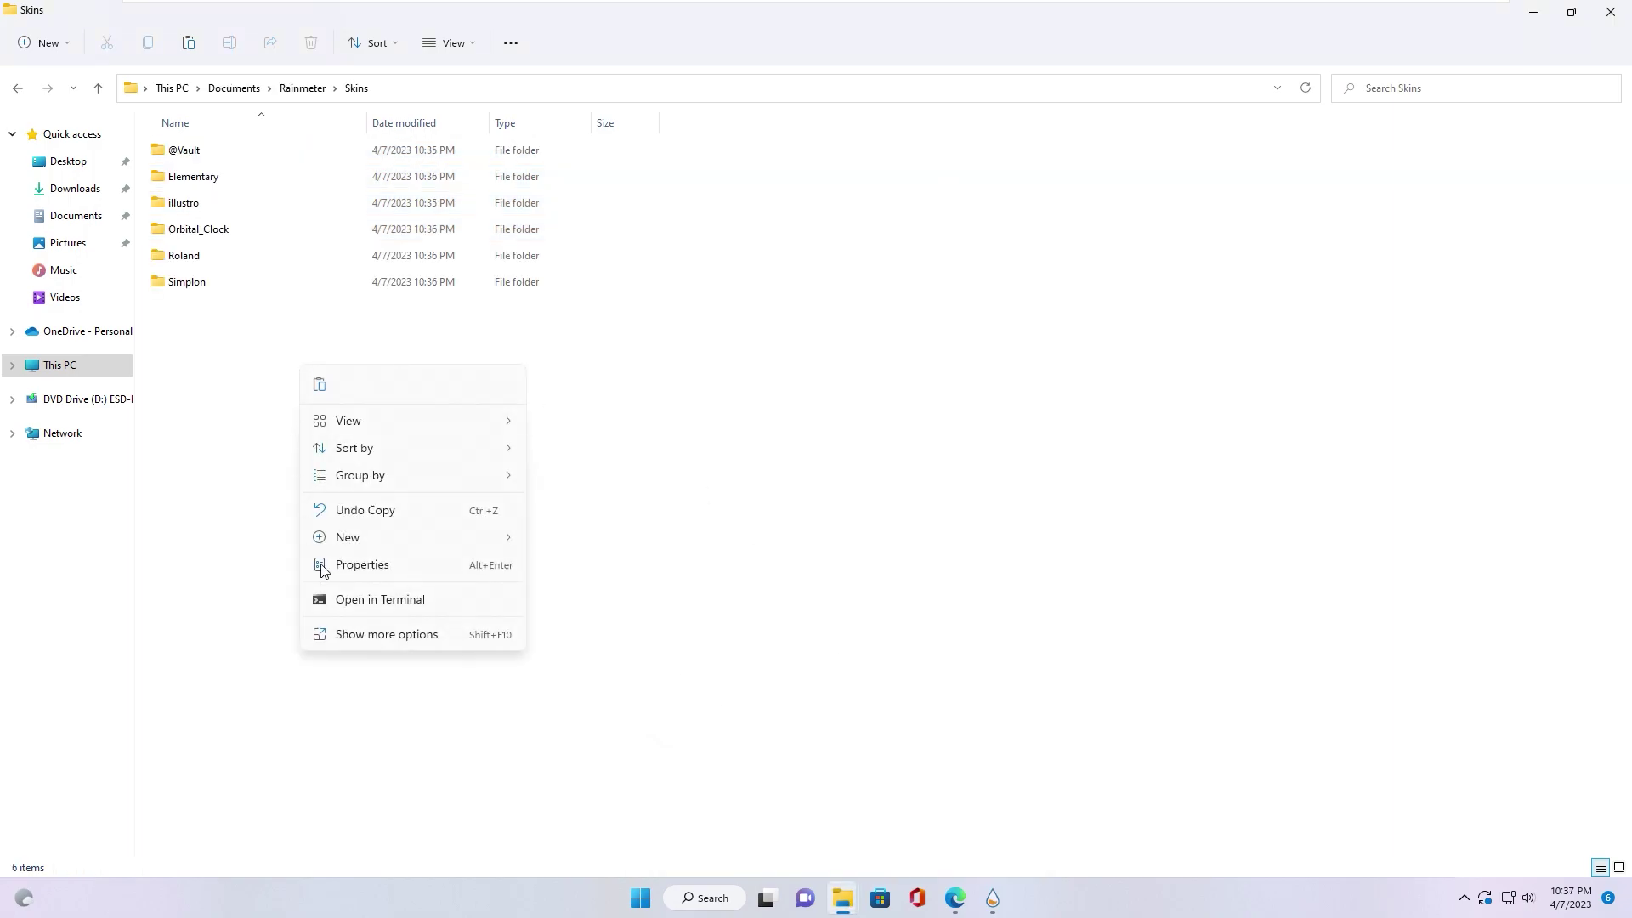
left_click(364, 636)
left_click(410, 491)
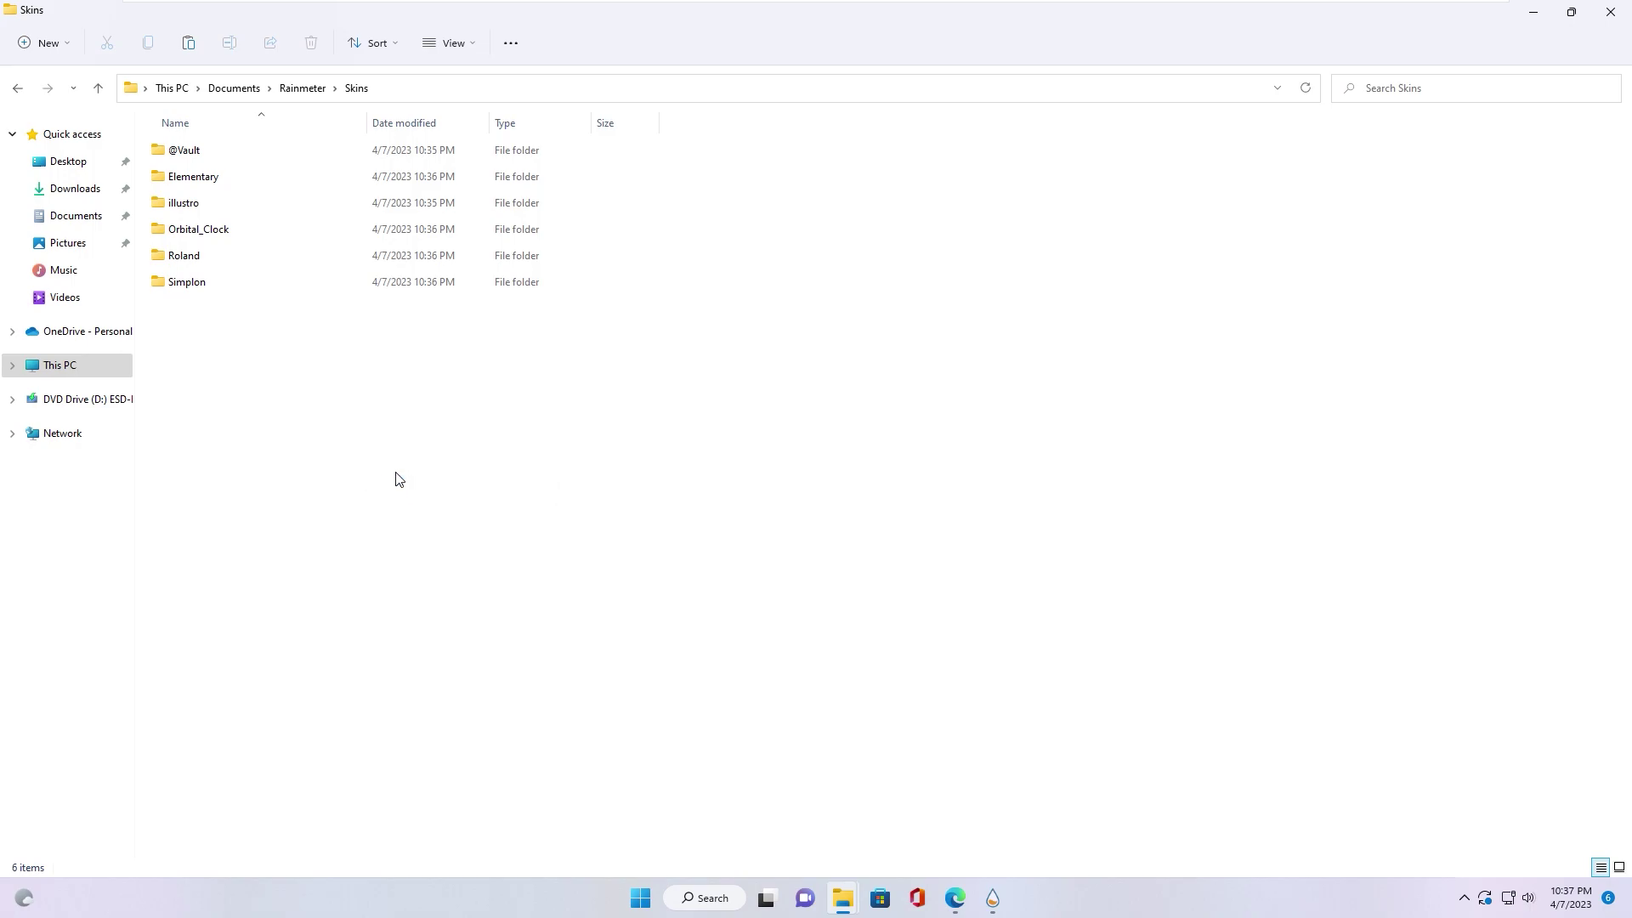
left_click(343, 451)
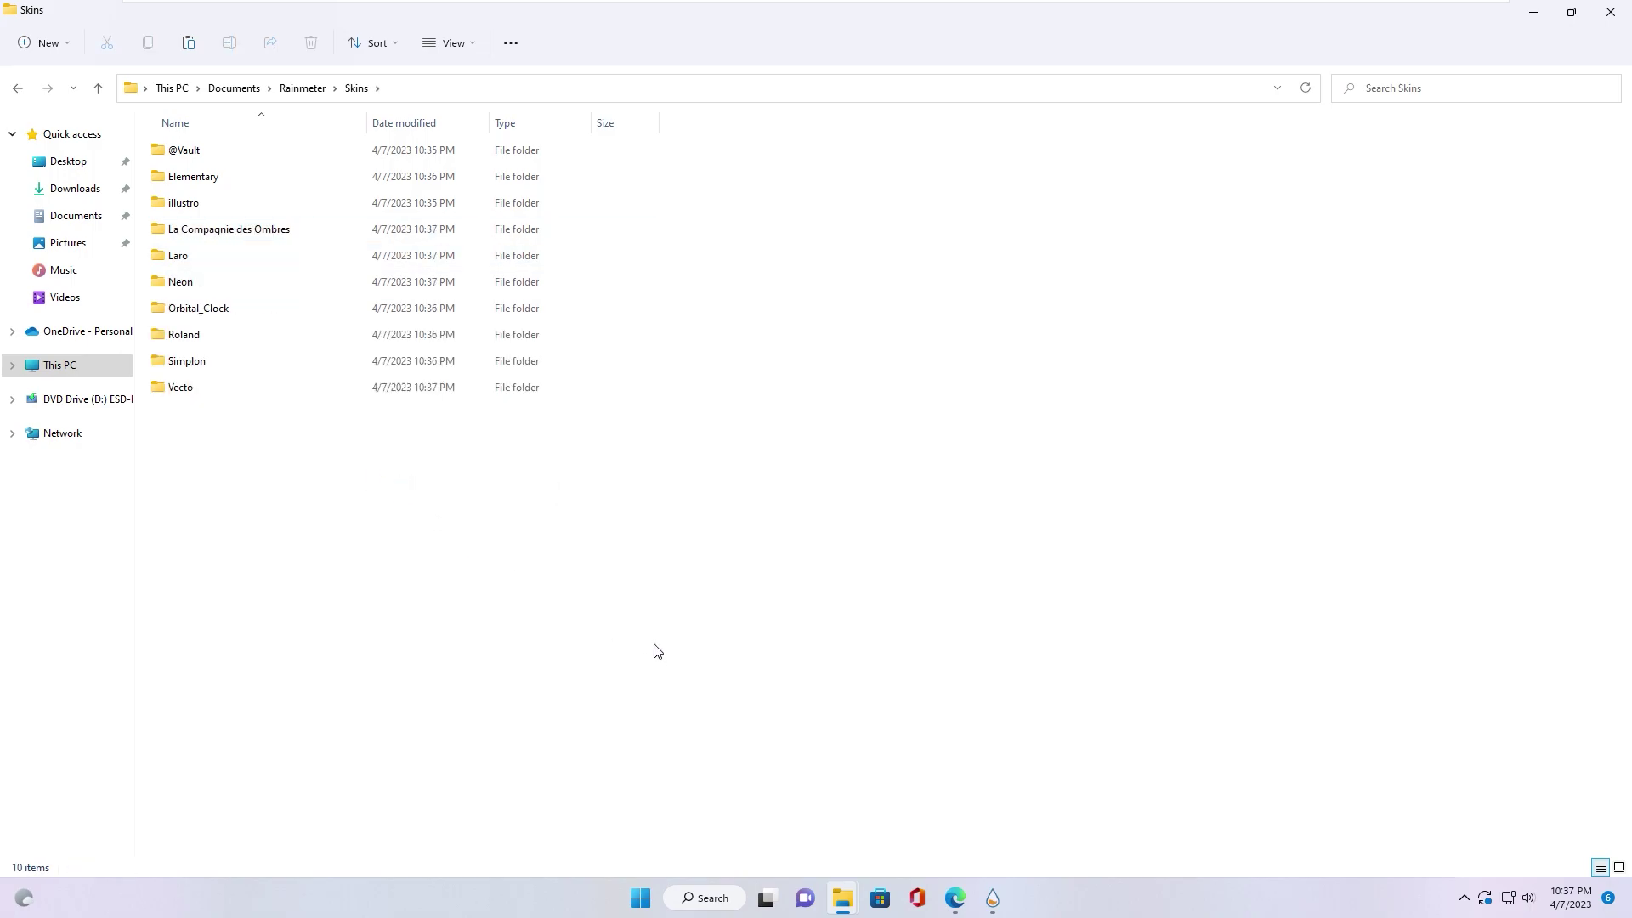
- Refresh all in Manage Rainmeter so the new skin collections appear
left_click(992, 898)
left_click_drag(636, 233, 607, 219)
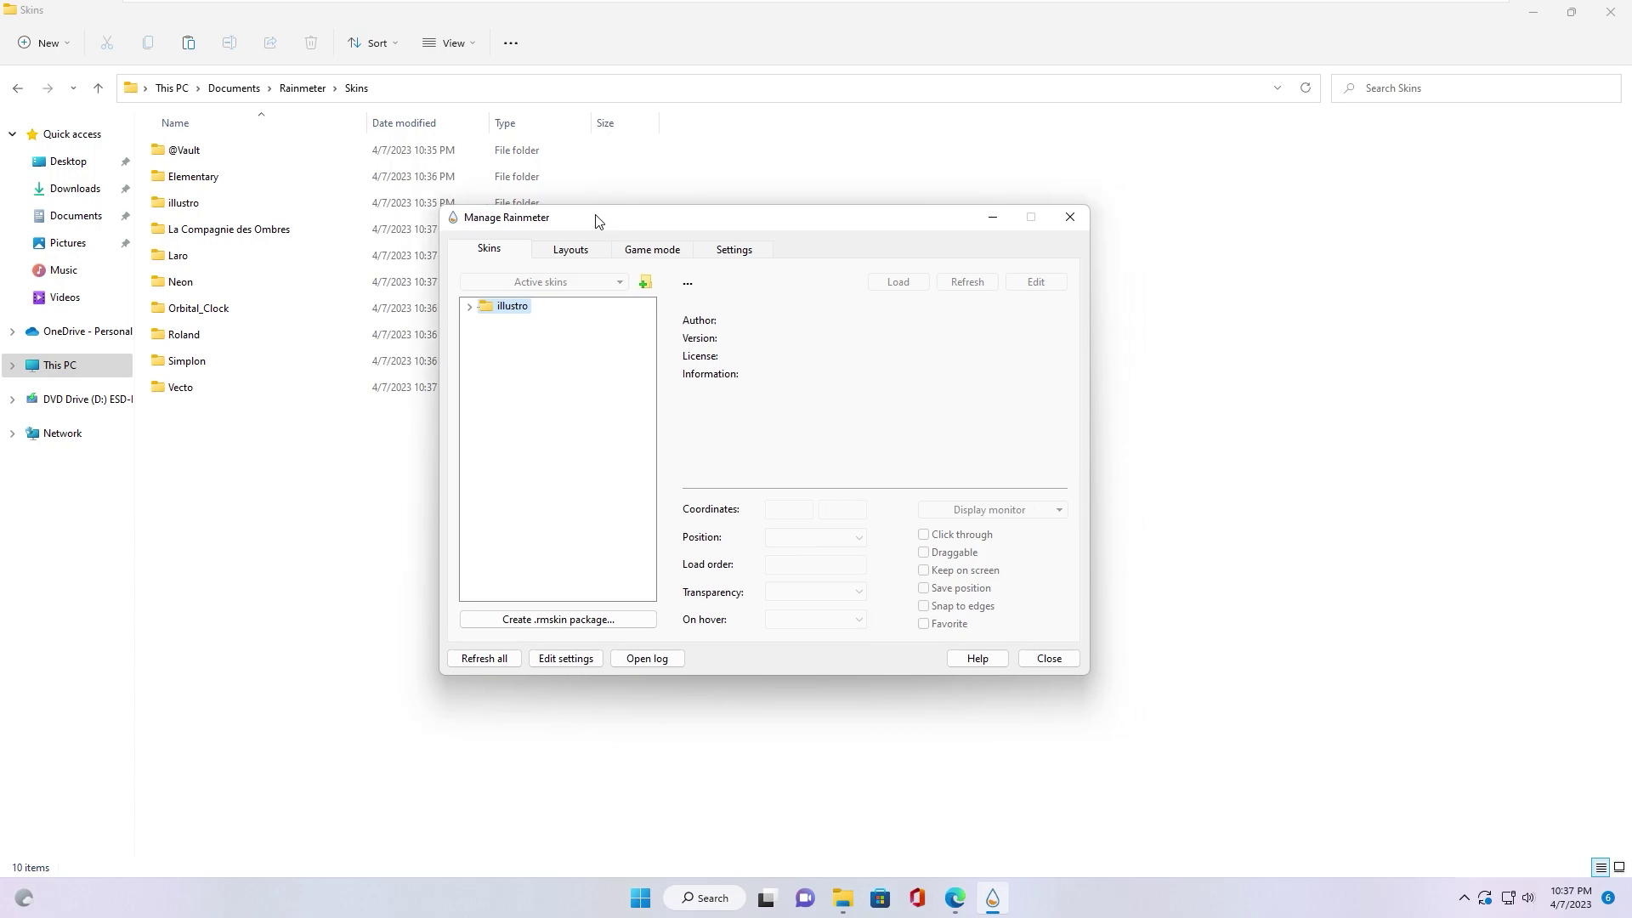
left_click(480, 659)
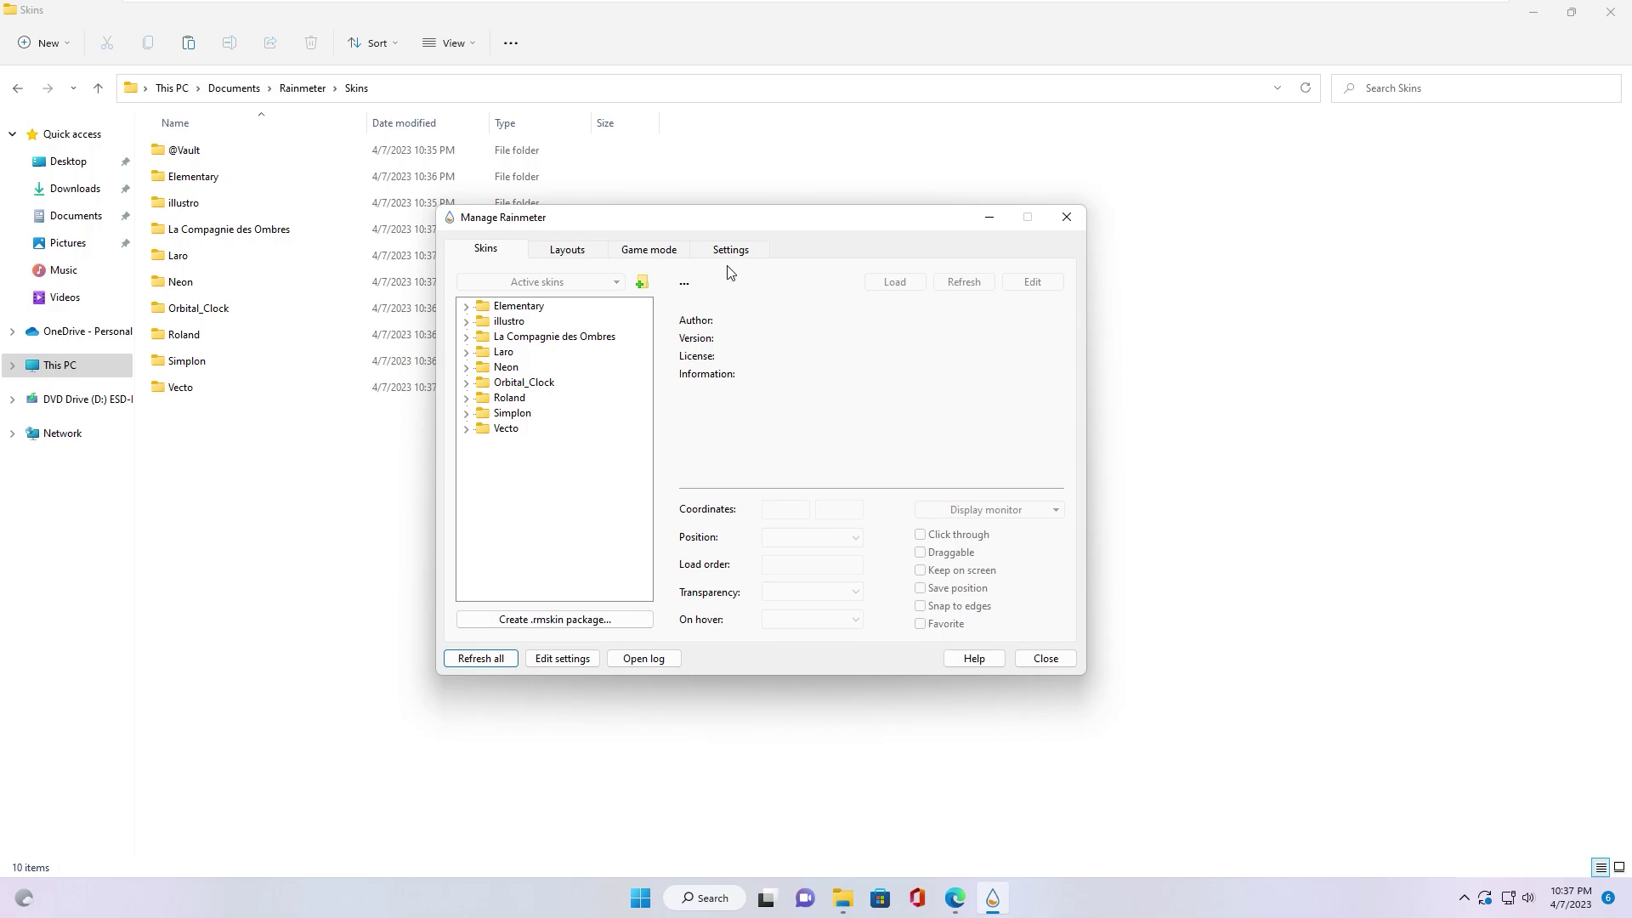
- Minimize Explorer, move the skin manager aside and bring up the desktop's context menu
left_click(1532, 11)
left_click_drag(783, 217, 1054, 222)
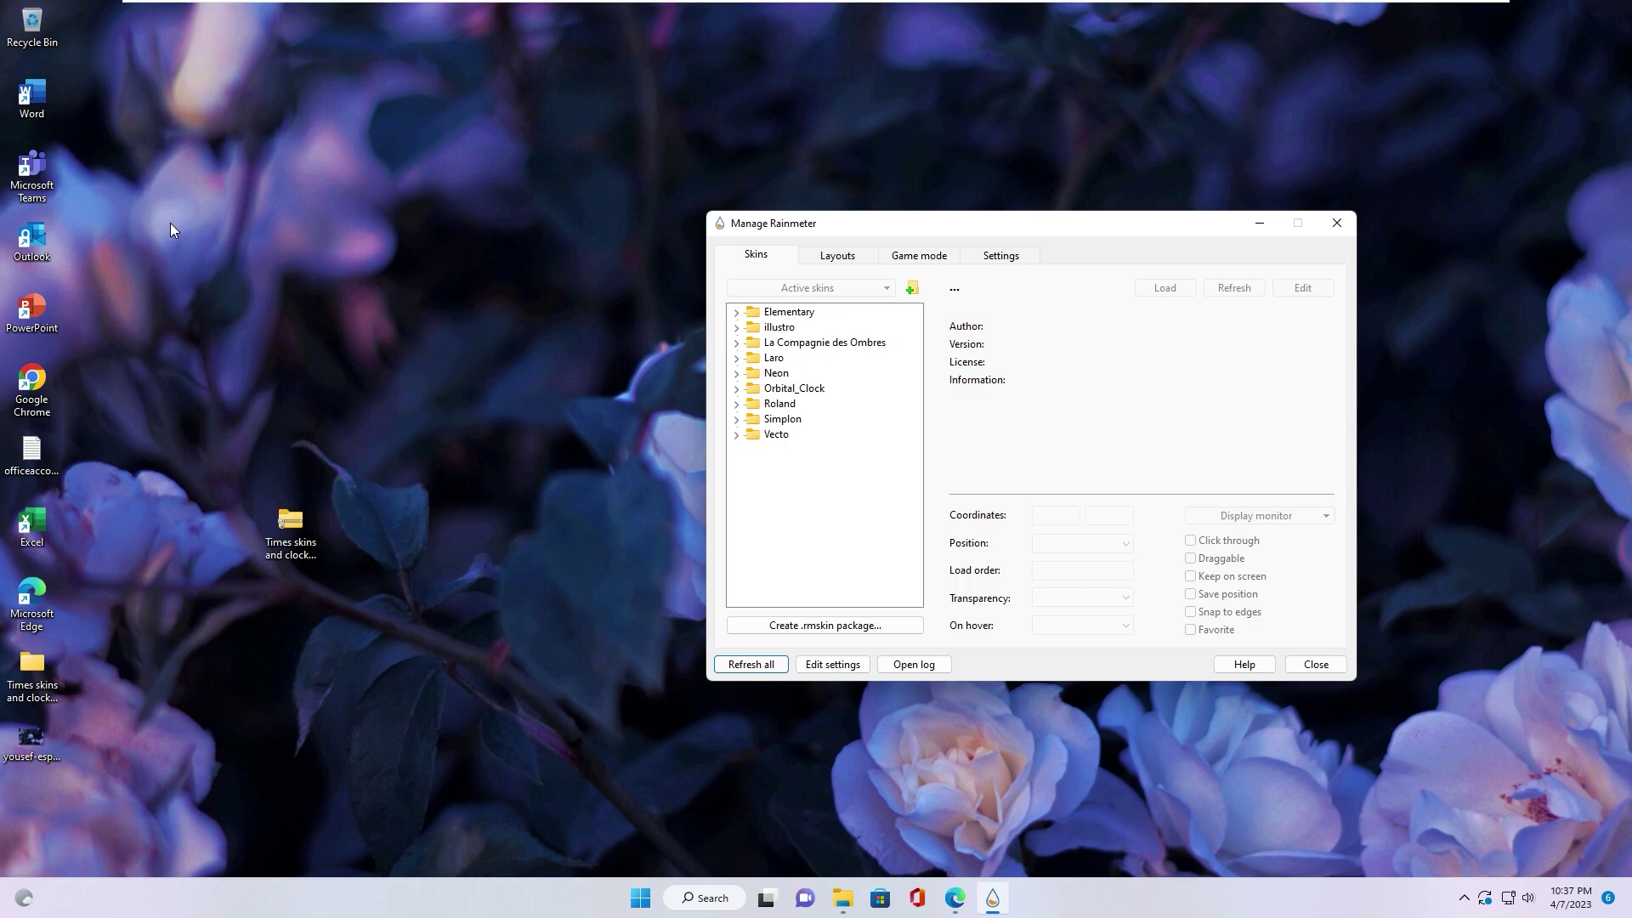
right_click(182, 203)
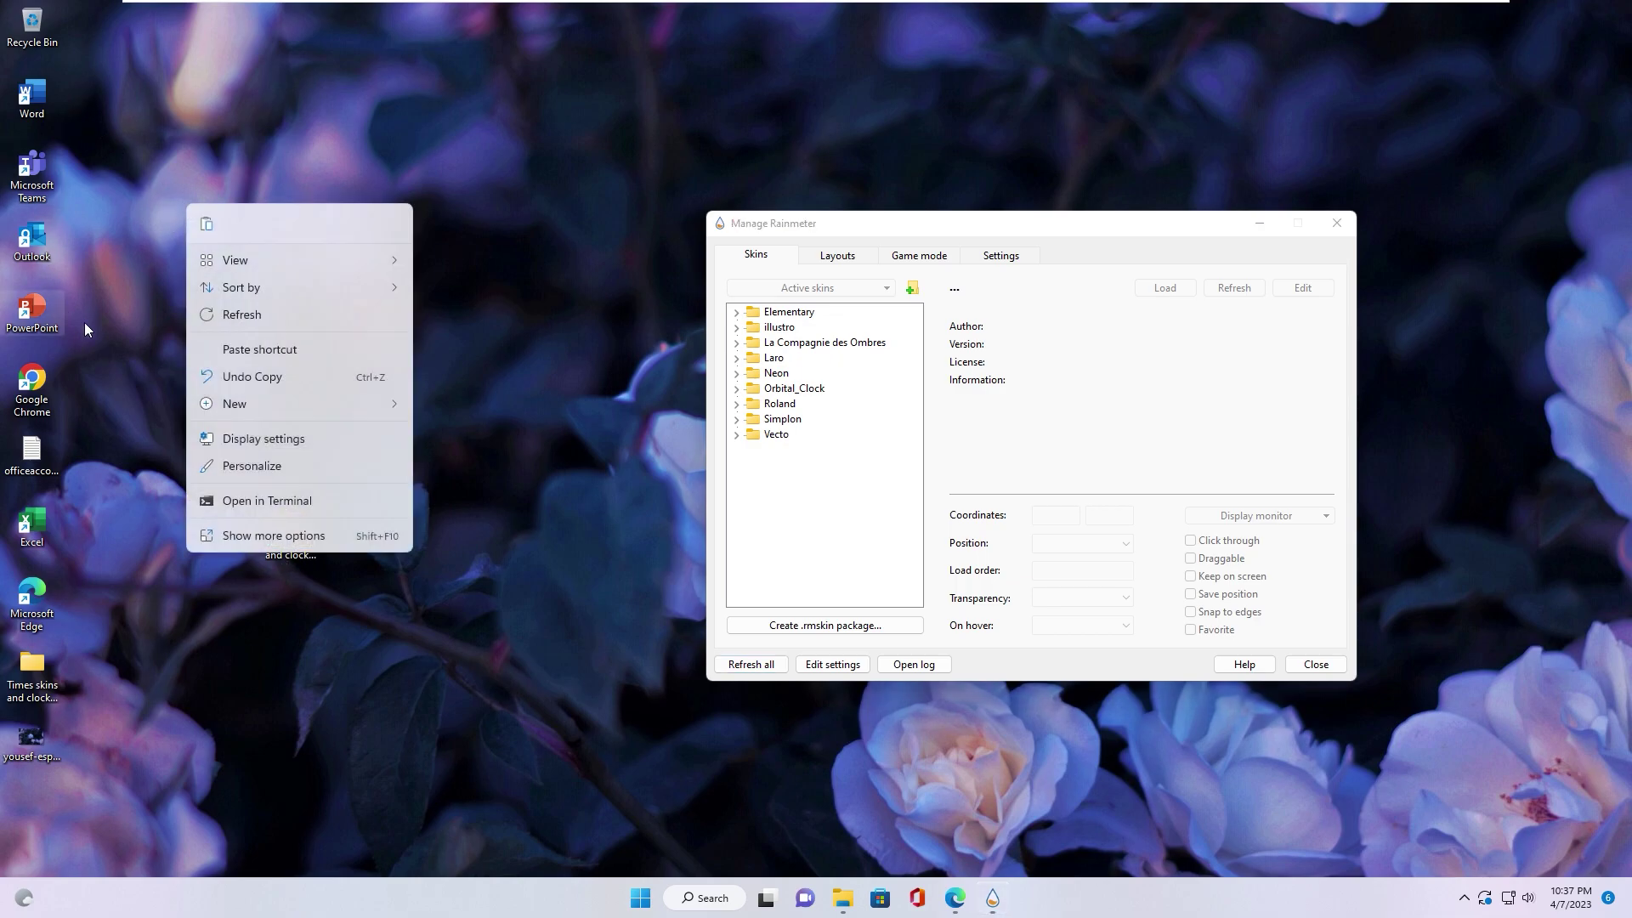
mouse_move(235, 261)
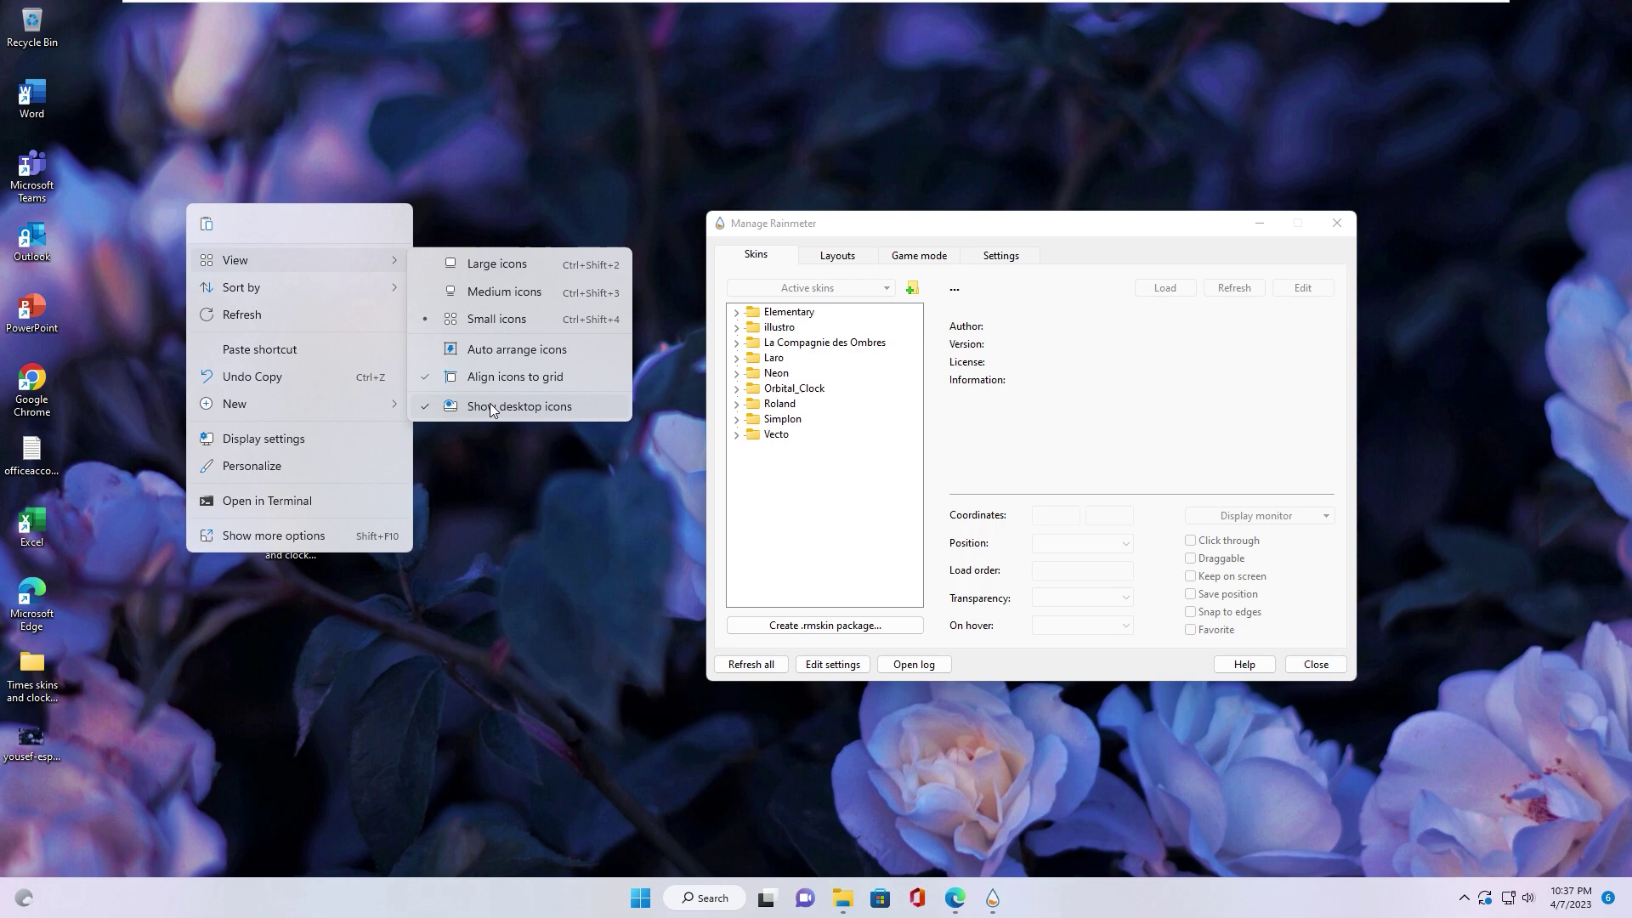
- Hide the desktop icons, then load Elementary's analog.ini clock positioned On desktop
left_click(494, 407)
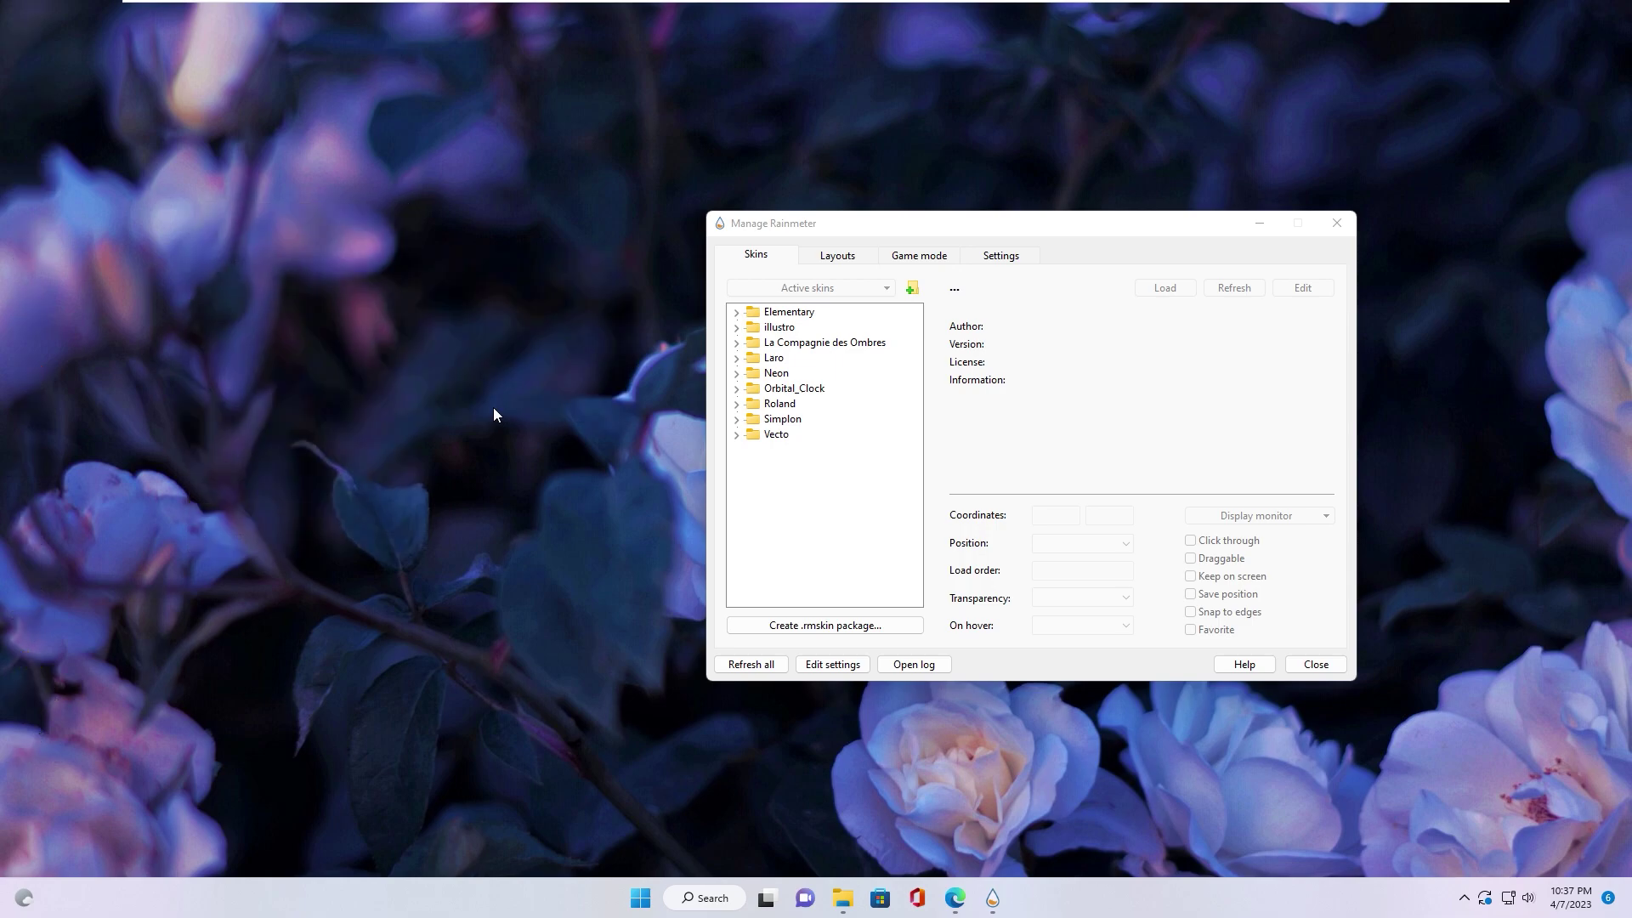
mouse_move(827, 227)
left_mouse_down()
mouse_move(587, 288)
mouse_move(863, 289)
mouse_move(837, 266)
left_mouse_up()
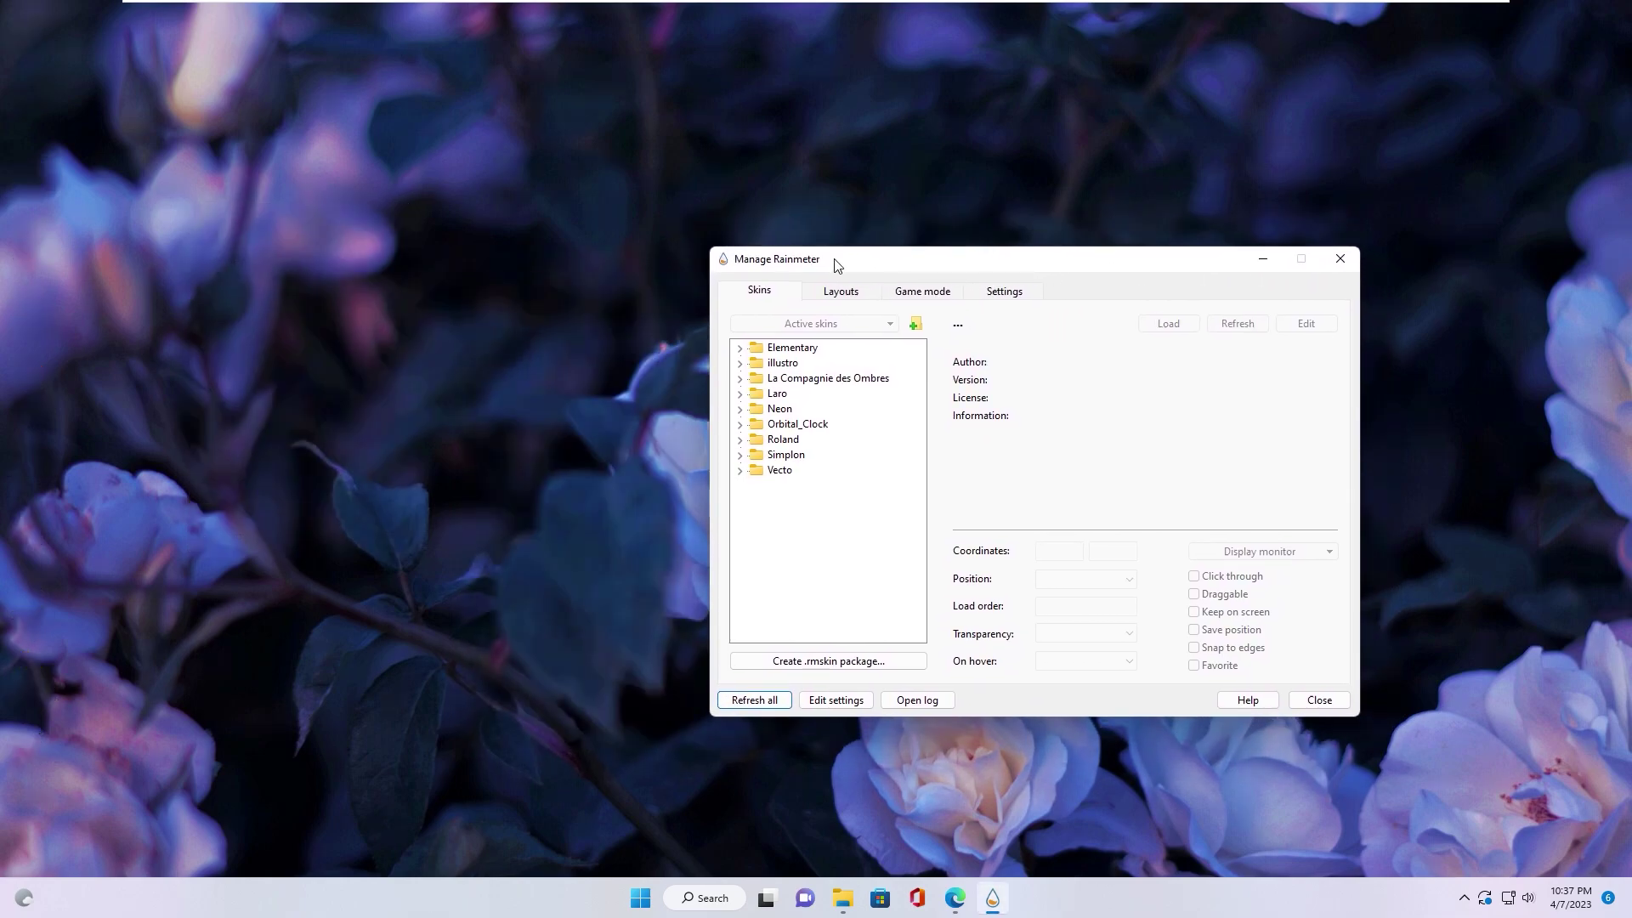
left_click(741, 349)
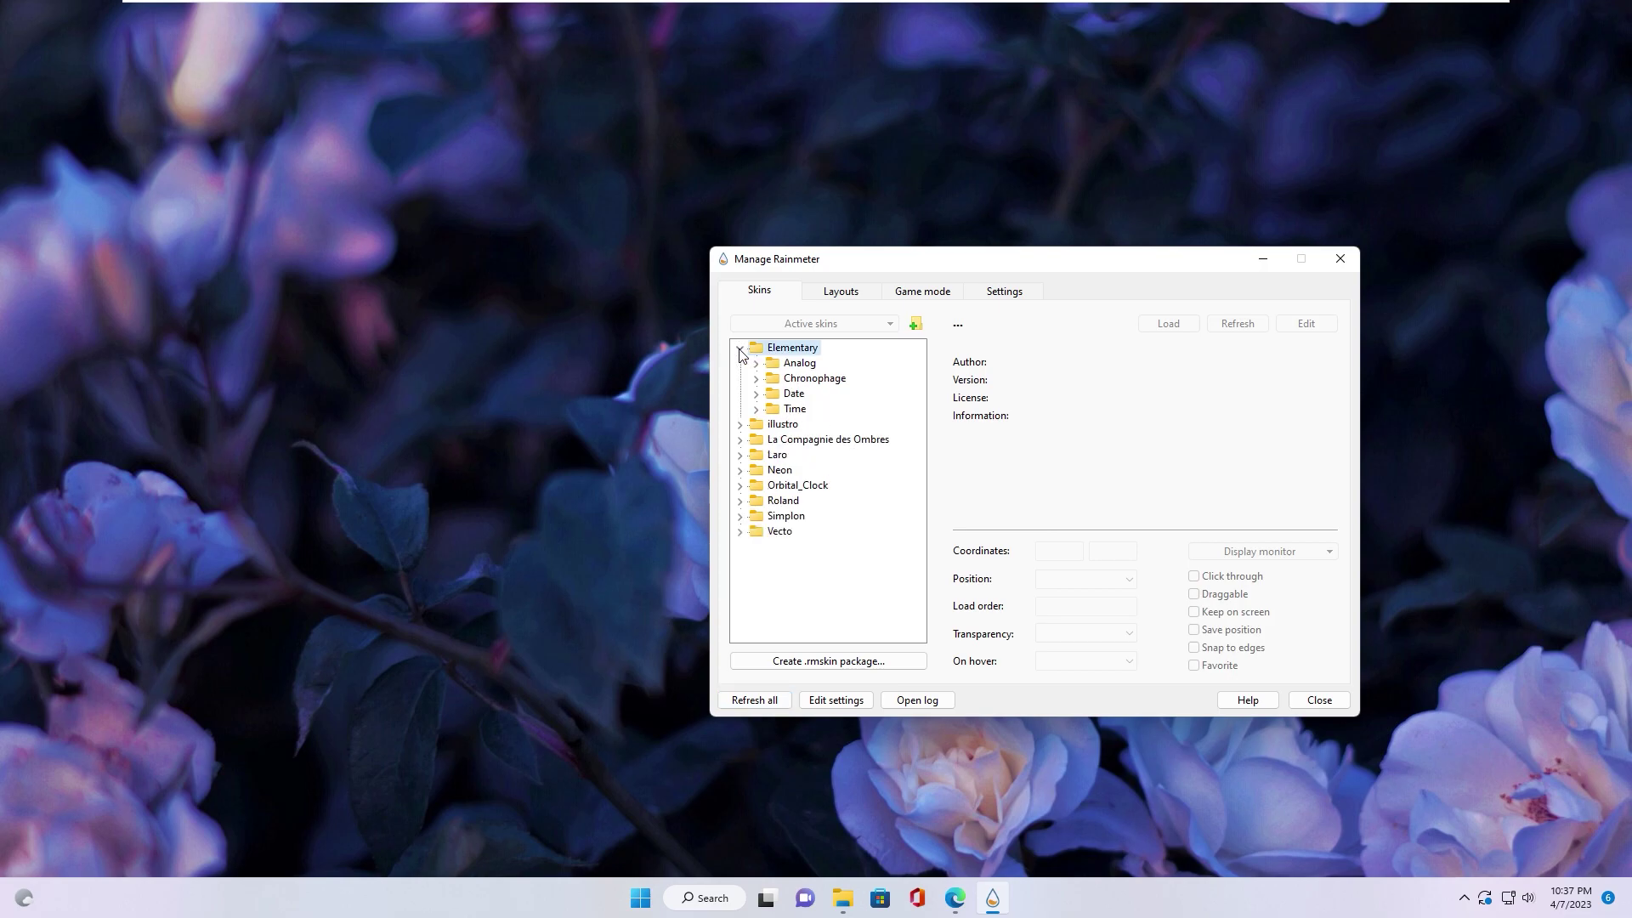
left_click(757, 365)
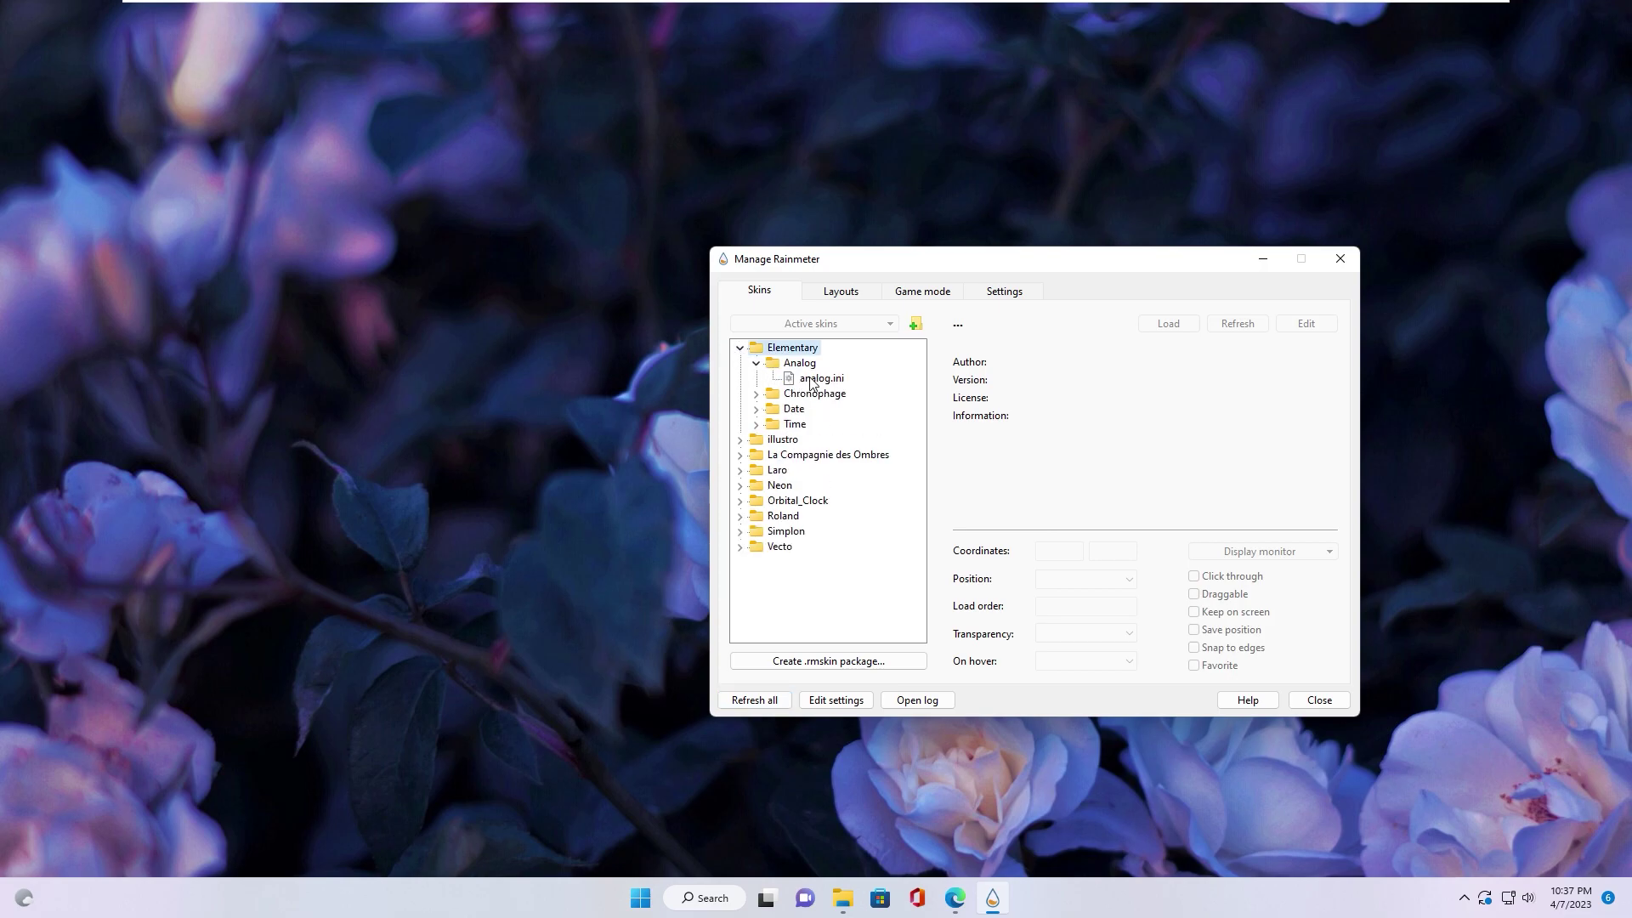
right_click(820, 378)
left_click(844, 389)
left_click(1129, 580)
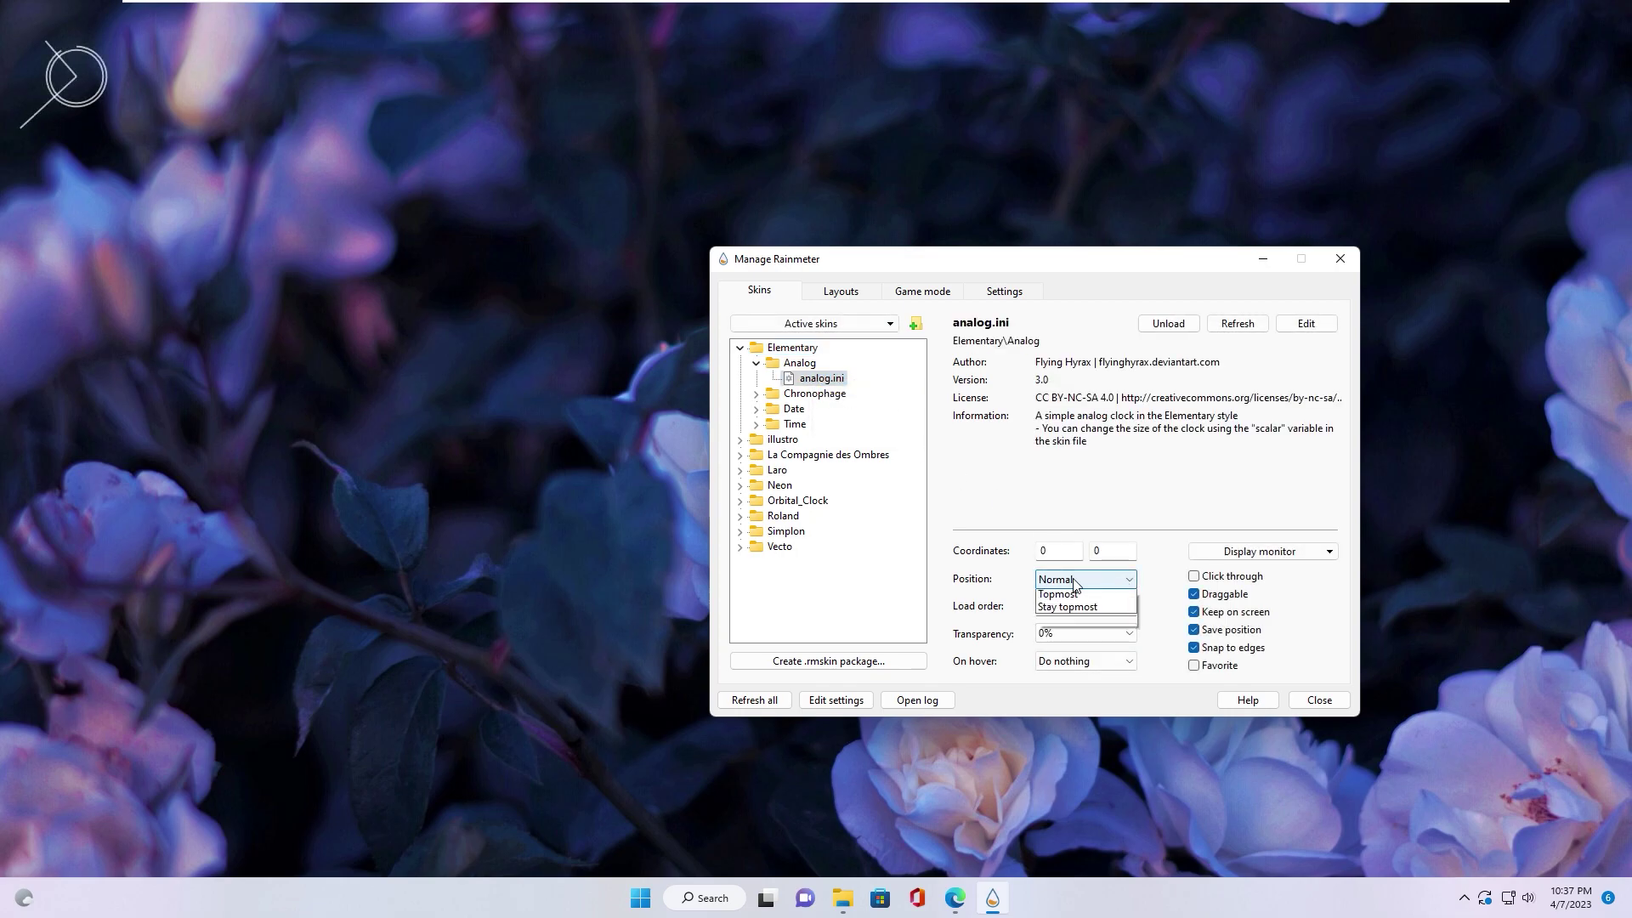
left_click(1066, 651)
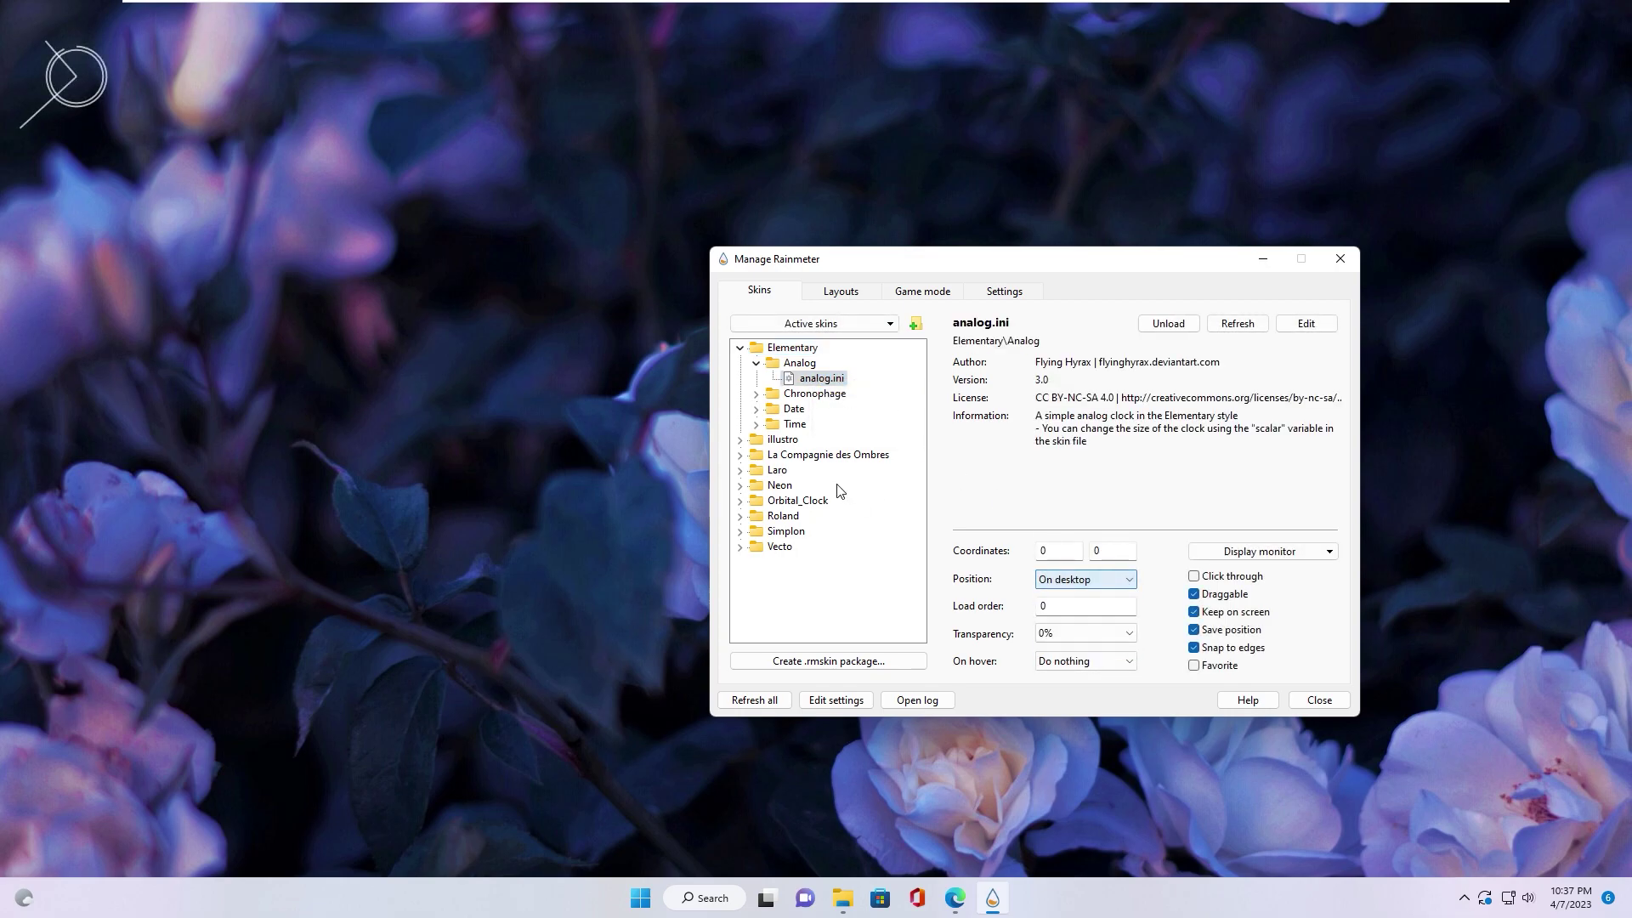
- Load the Chronophage chrono.ini and date-wdm.ini skins, each positioned On desktop
left_click(757, 394)
right_click(811, 410)
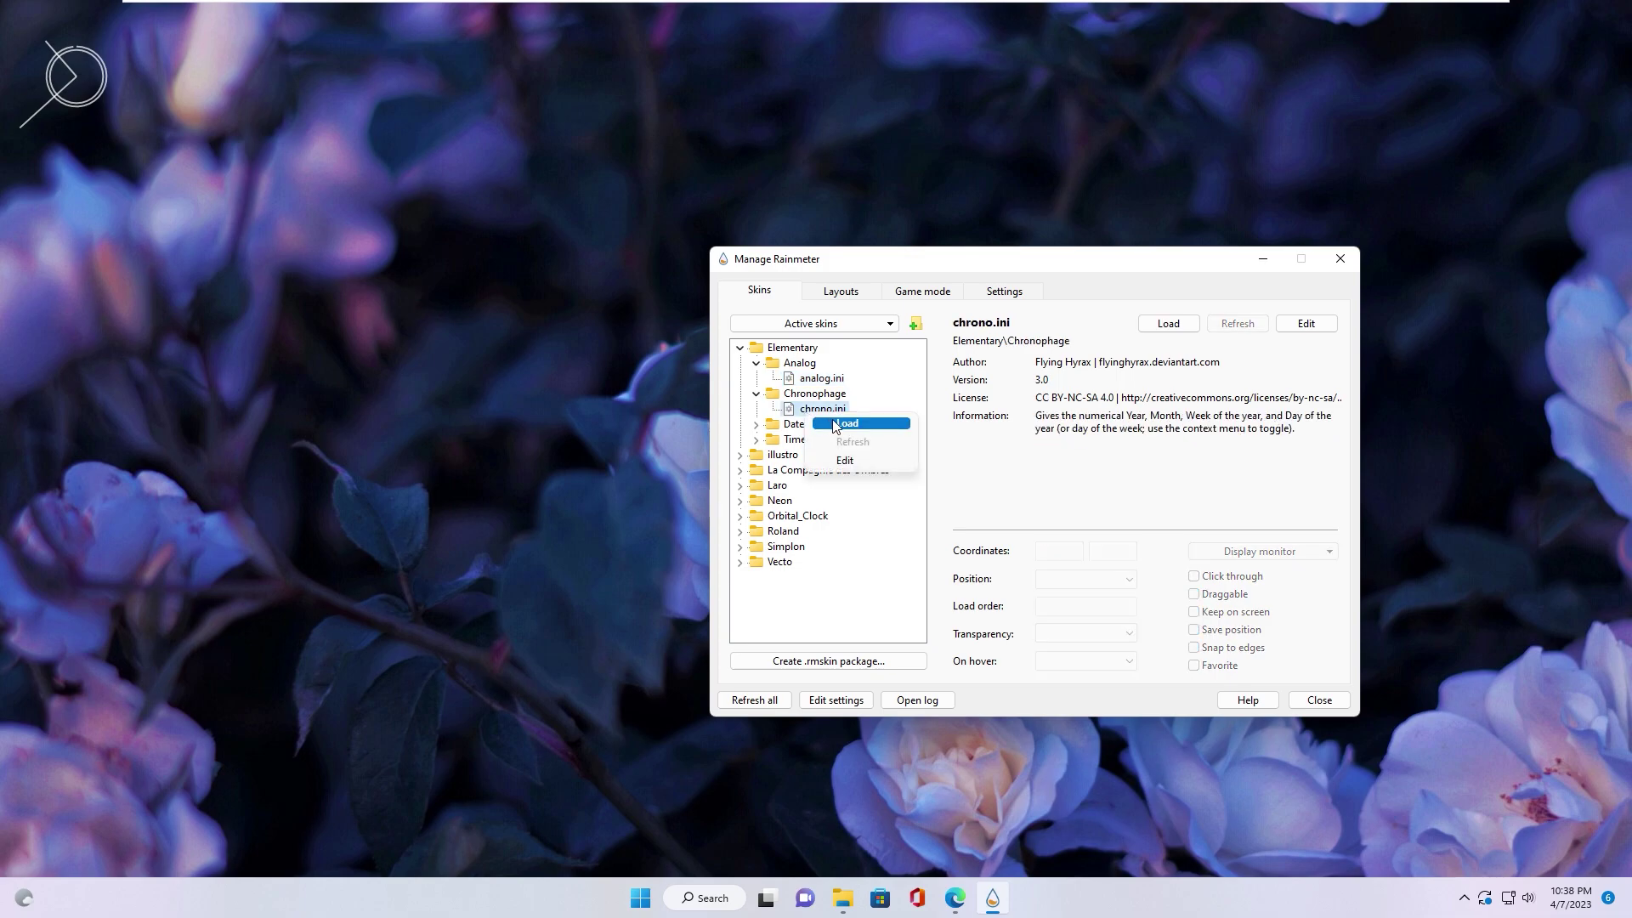
left_click(842, 428)
left_click(1084, 581)
left_click(1051, 595)
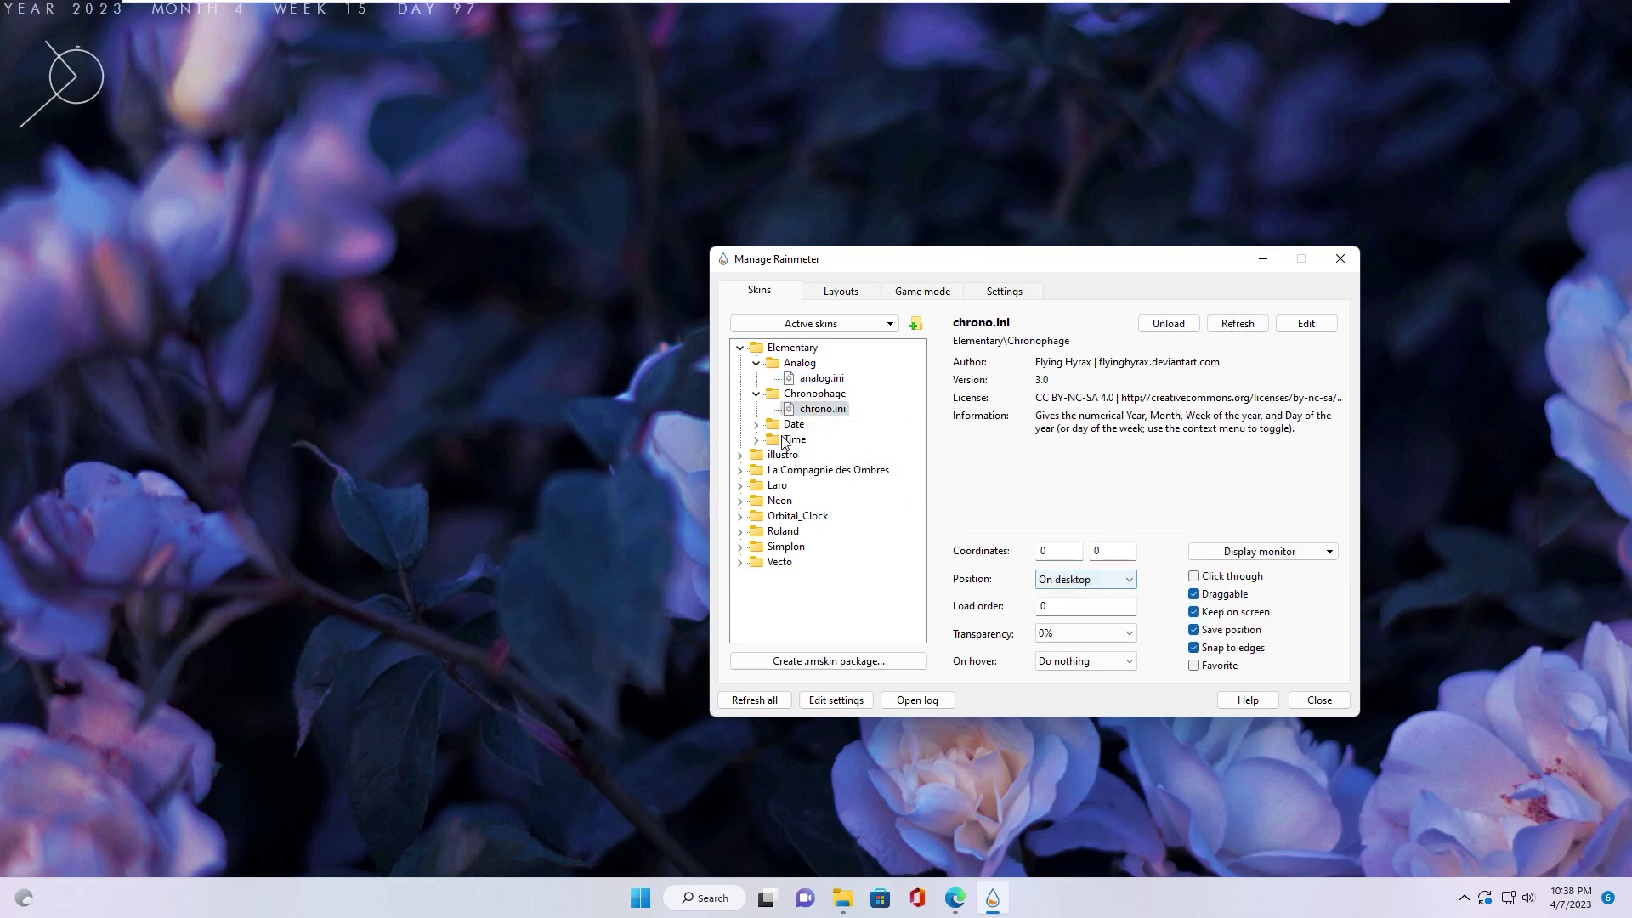
left_click(756, 425)
right_click(816, 439)
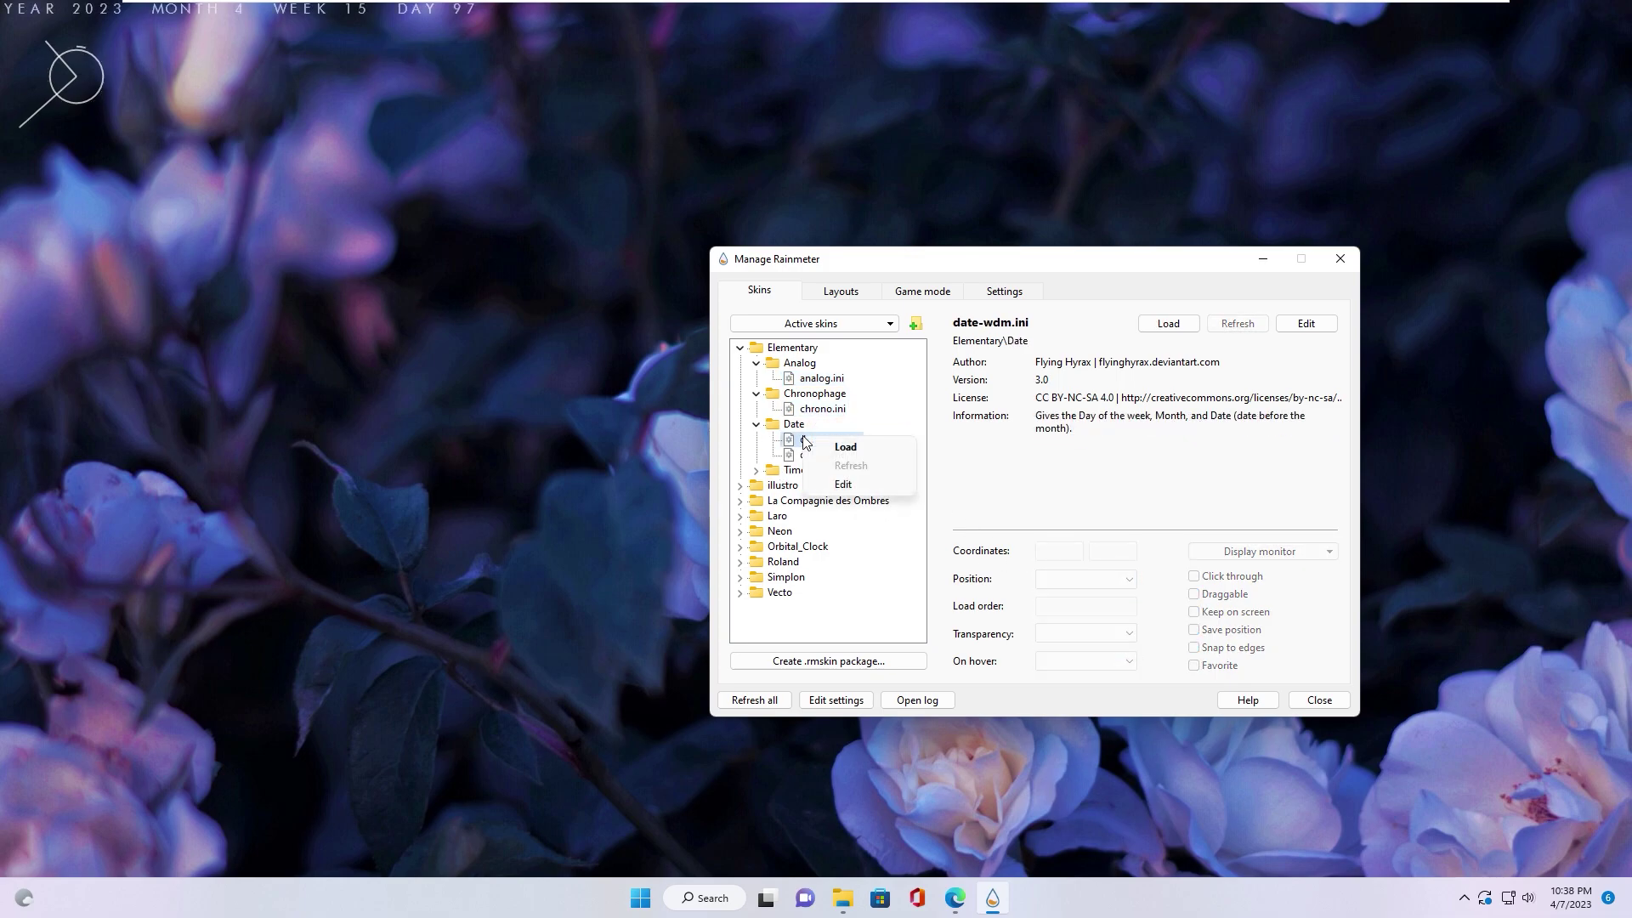
left_click(848, 447)
left_click(1072, 589)
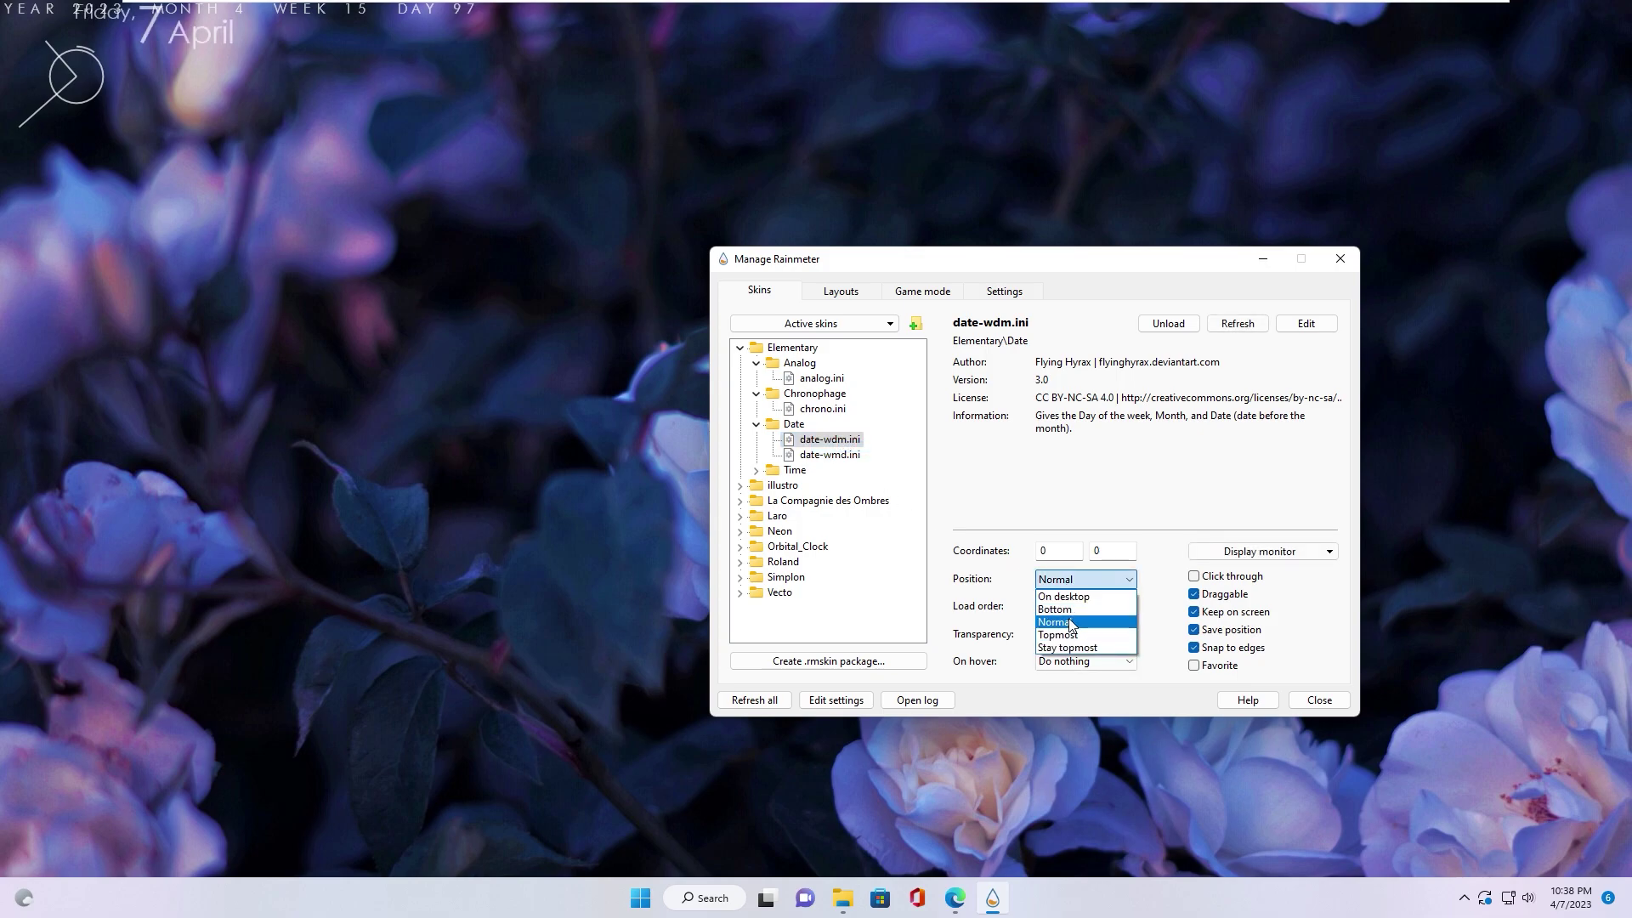
left_click(1064, 596)
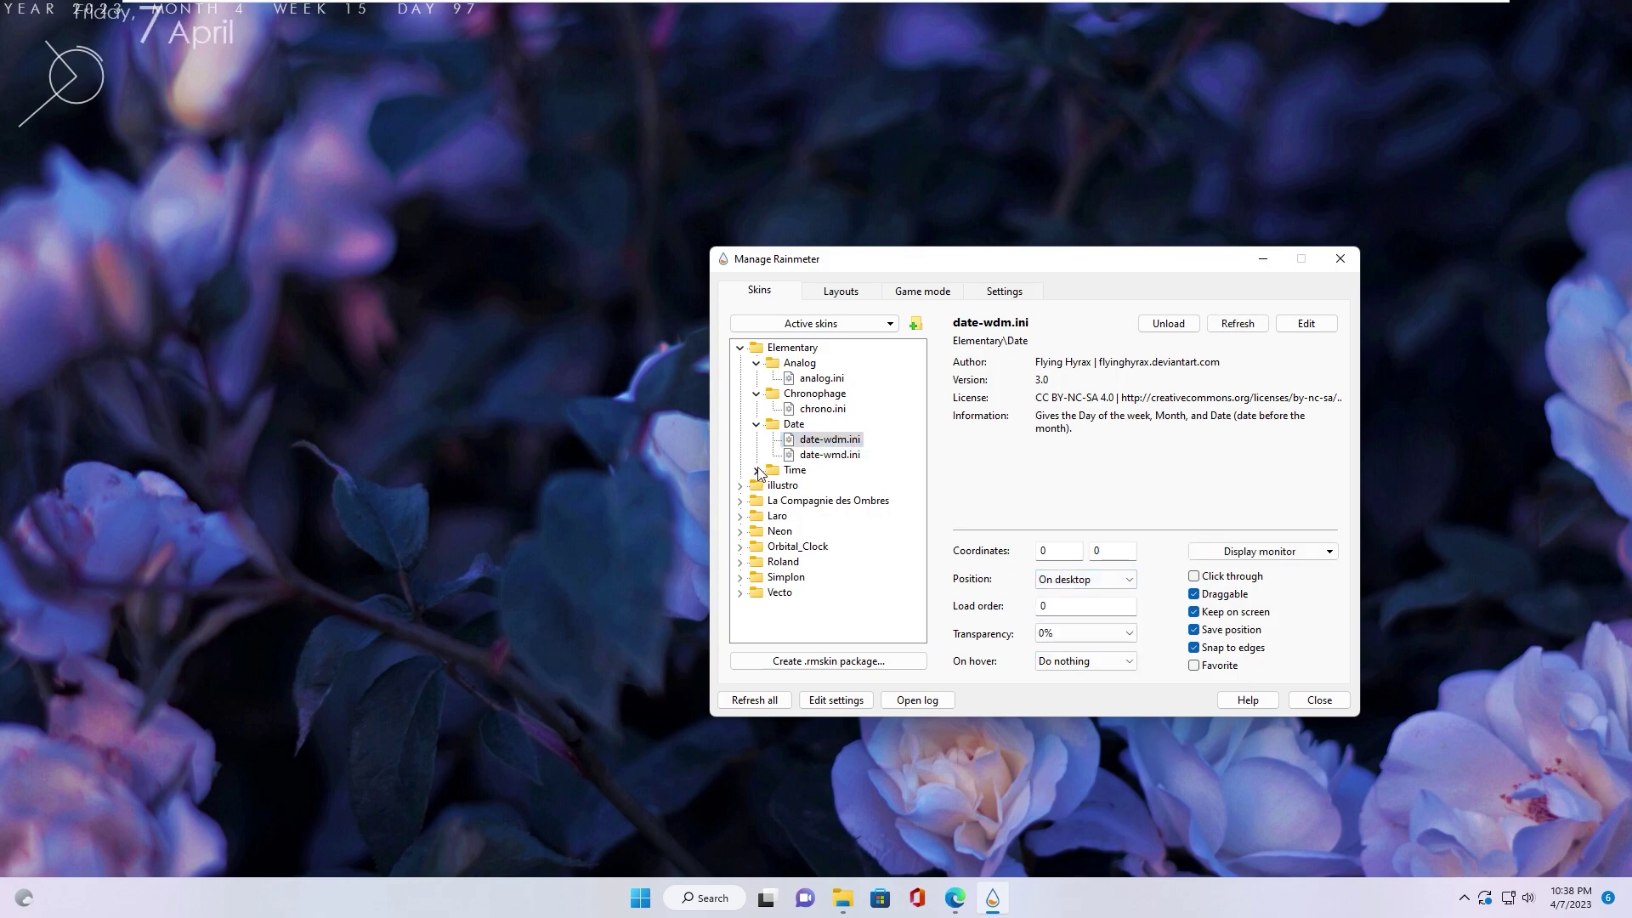
- Load the time-hm.ini text clock On desktop and group the Elementary widgets at upper left
left_click(756, 470)
right_click(805, 490)
left_click(836, 500)
left_click(1059, 579)
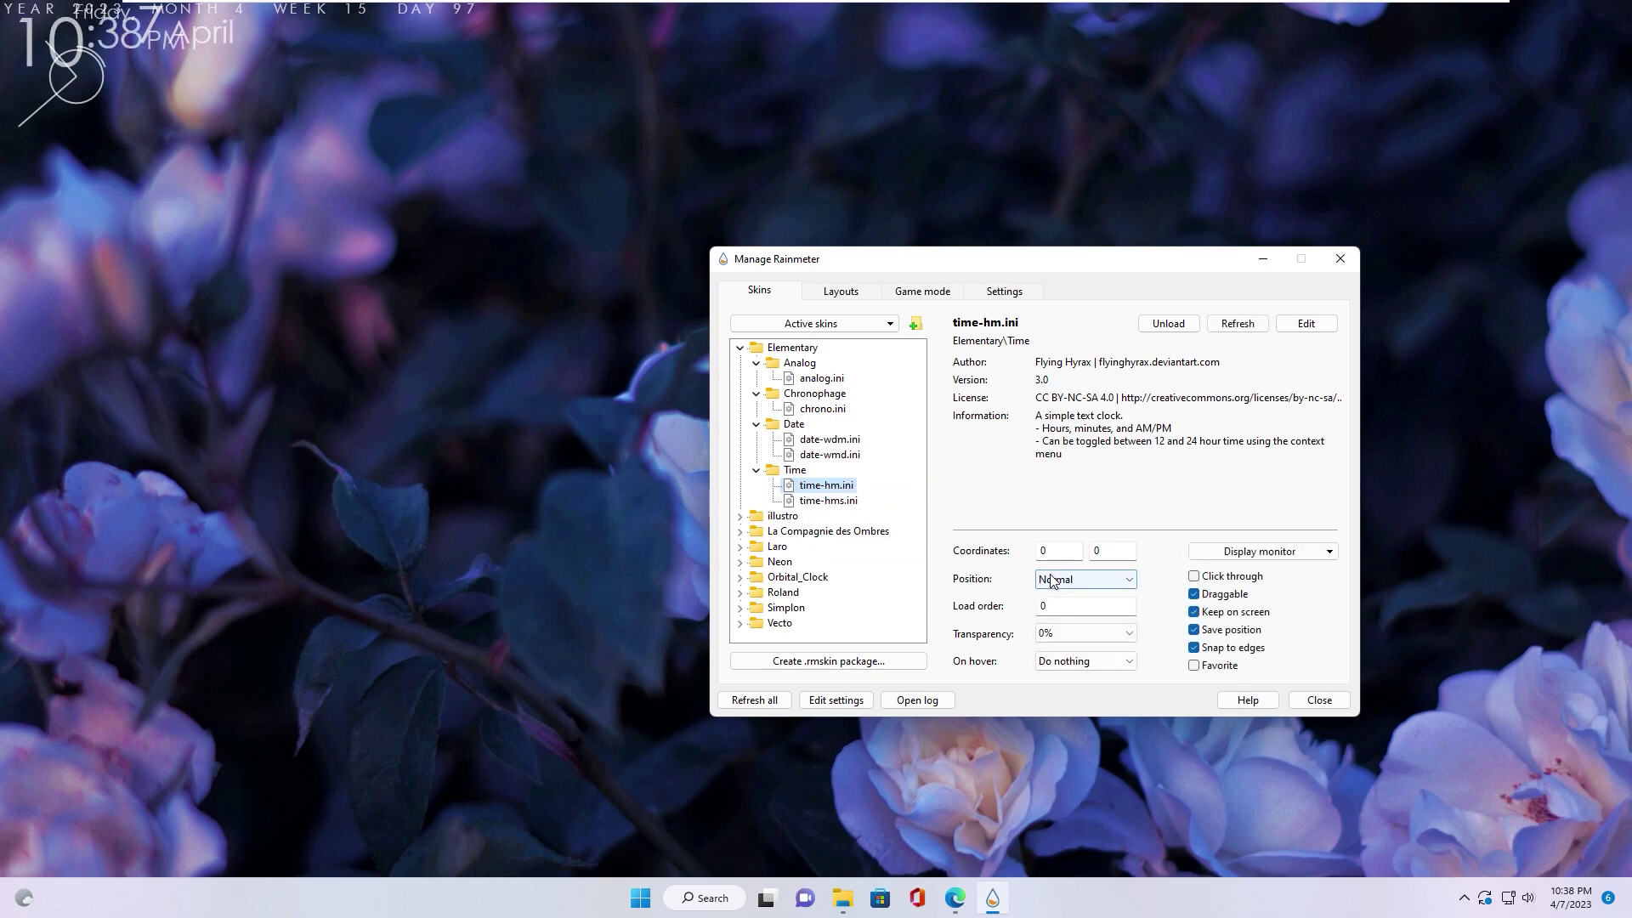
left_click(1055, 598)
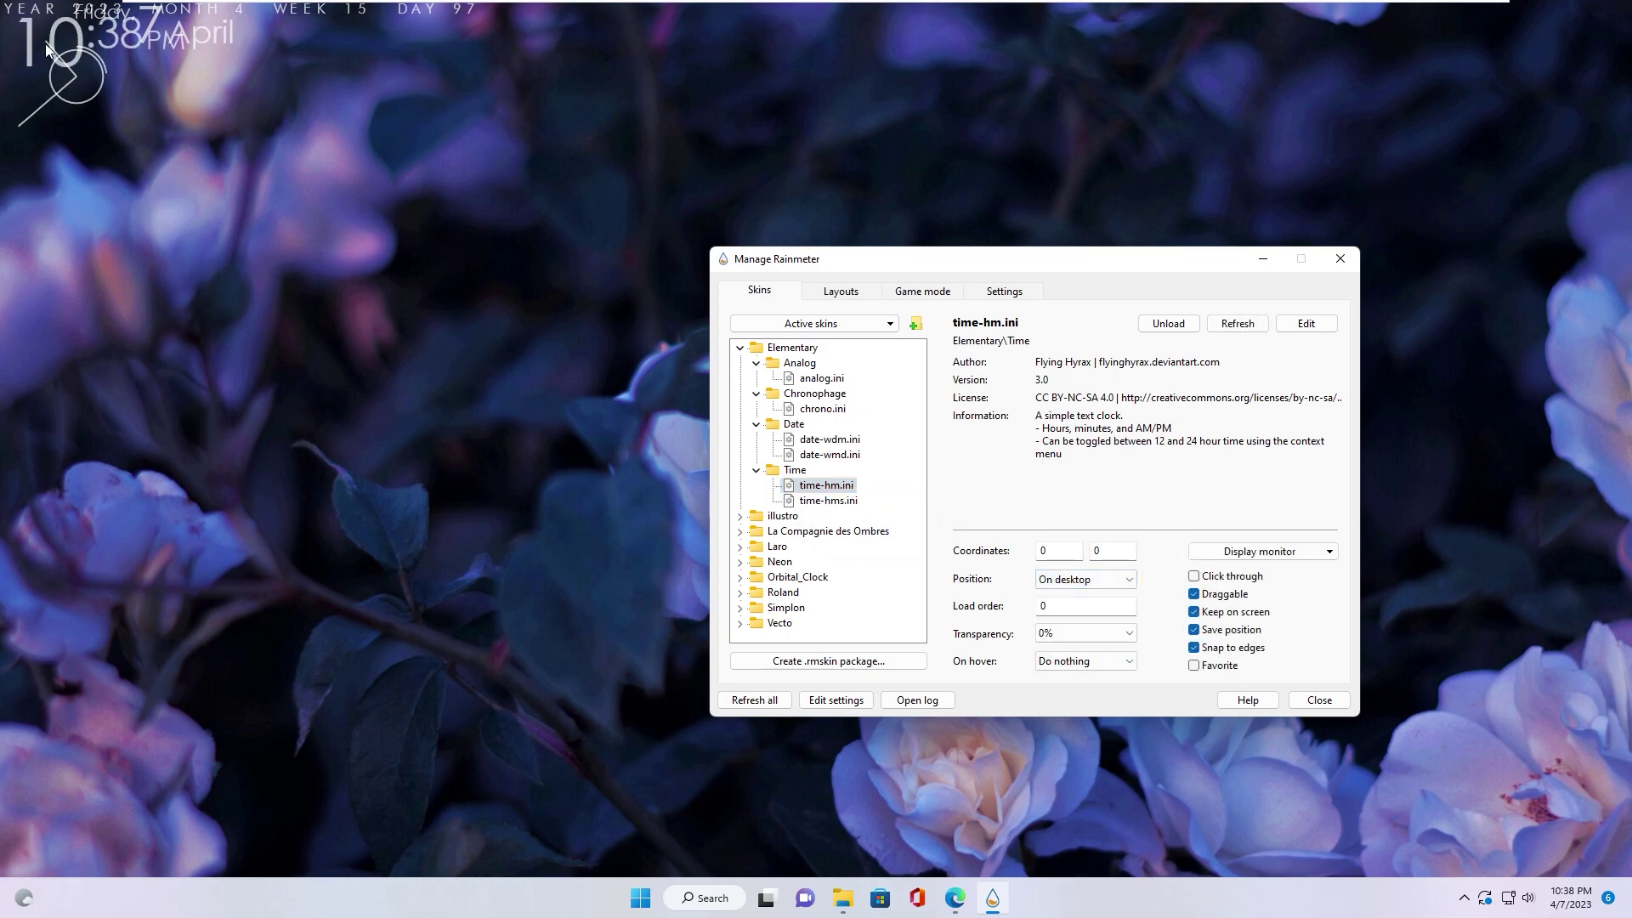
mouse_move(46, 44)
left_mouse_down()
mouse_move(222, 178)
mouse_move(256, 169)
left_mouse_up()
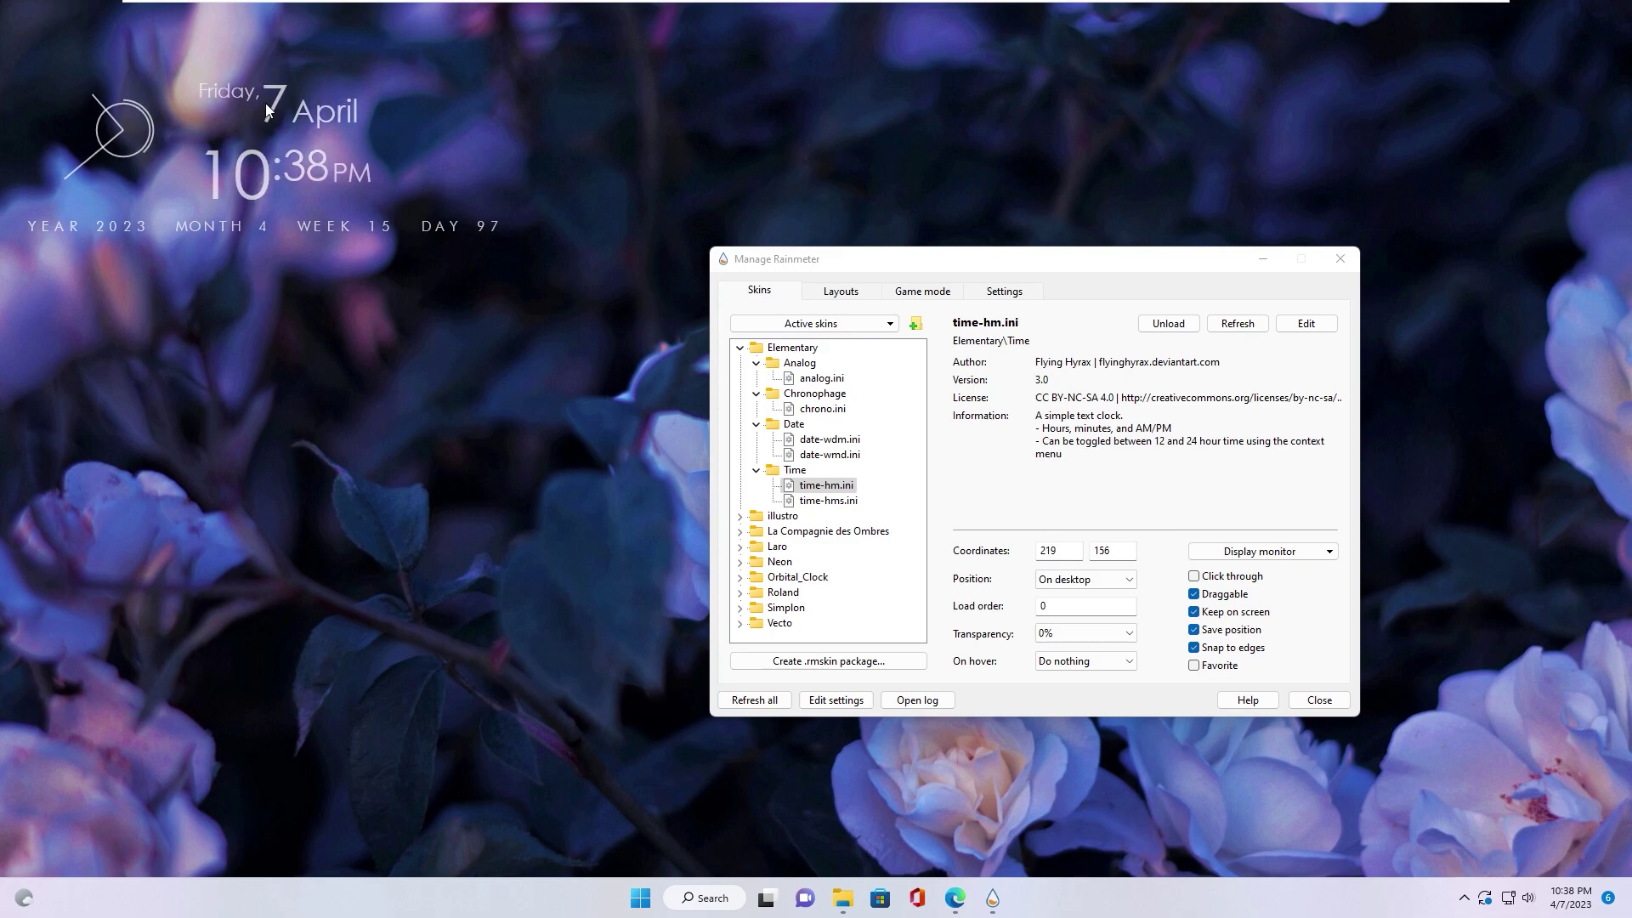
- Load the English La Compagnie des Ombres clock skin from its Clock folder
left_click(741, 347)
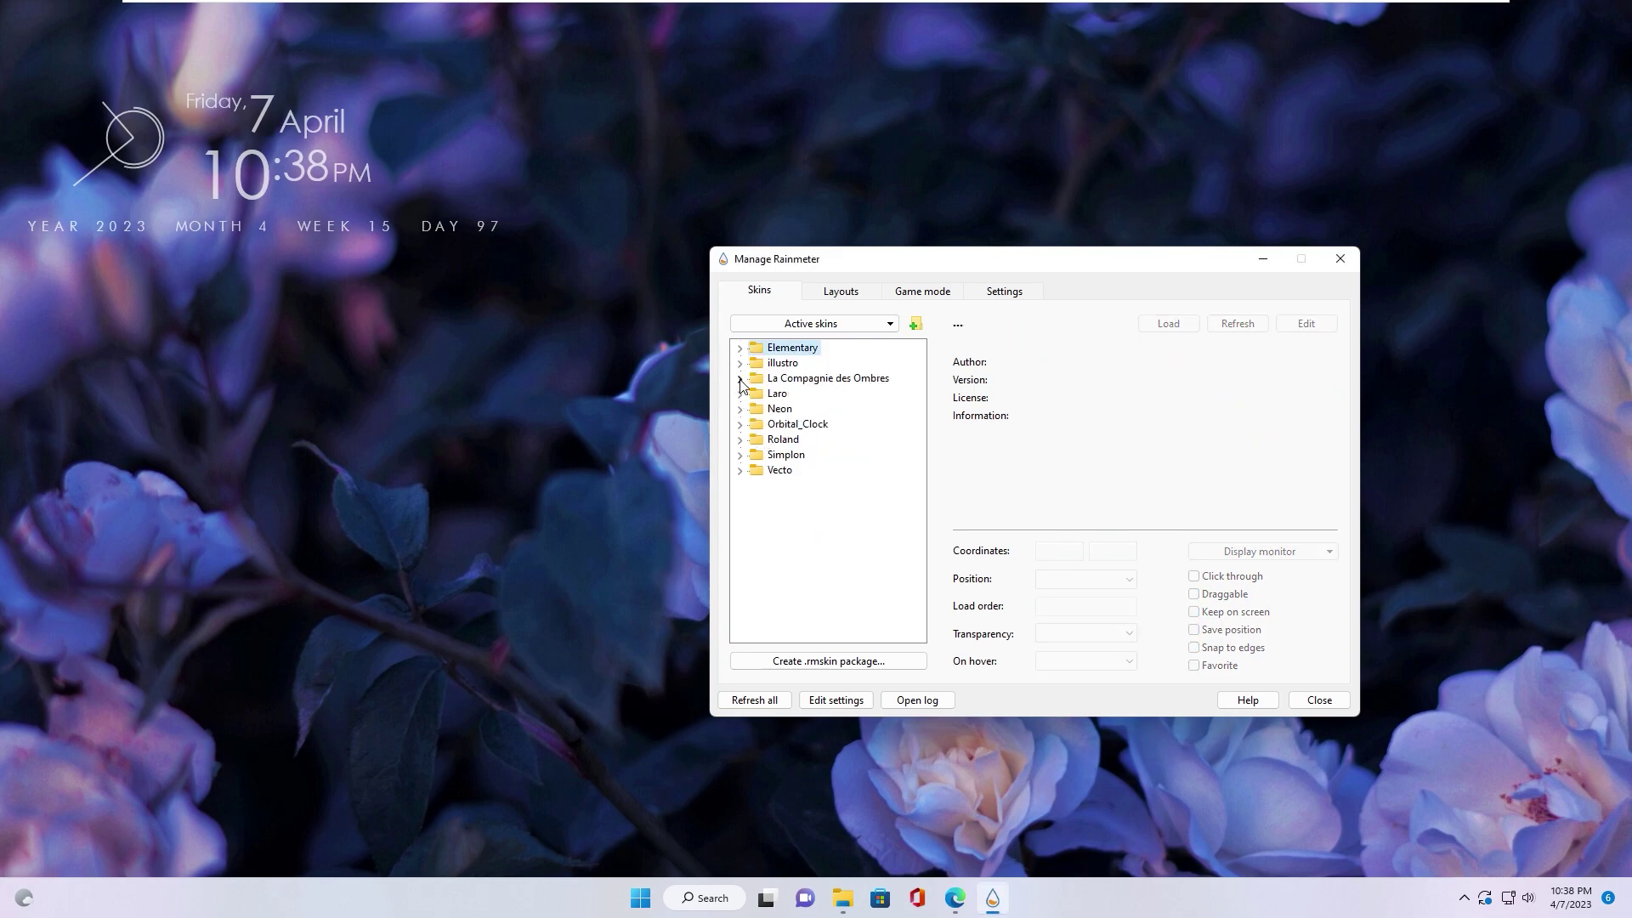
left_click(741, 378)
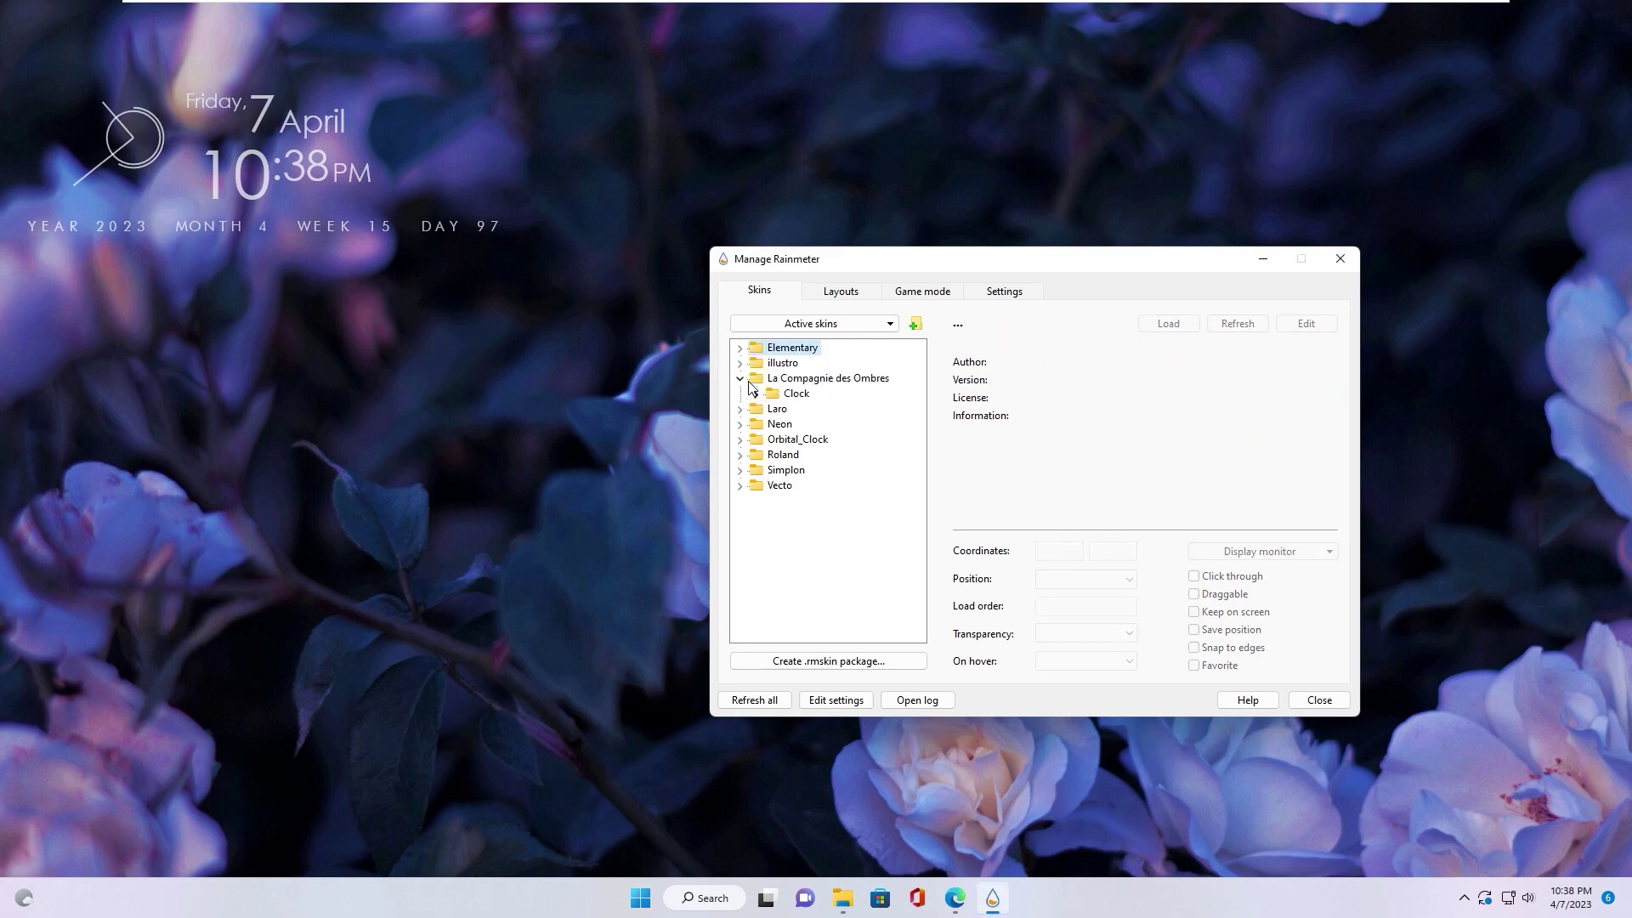
left_click(756, 396)
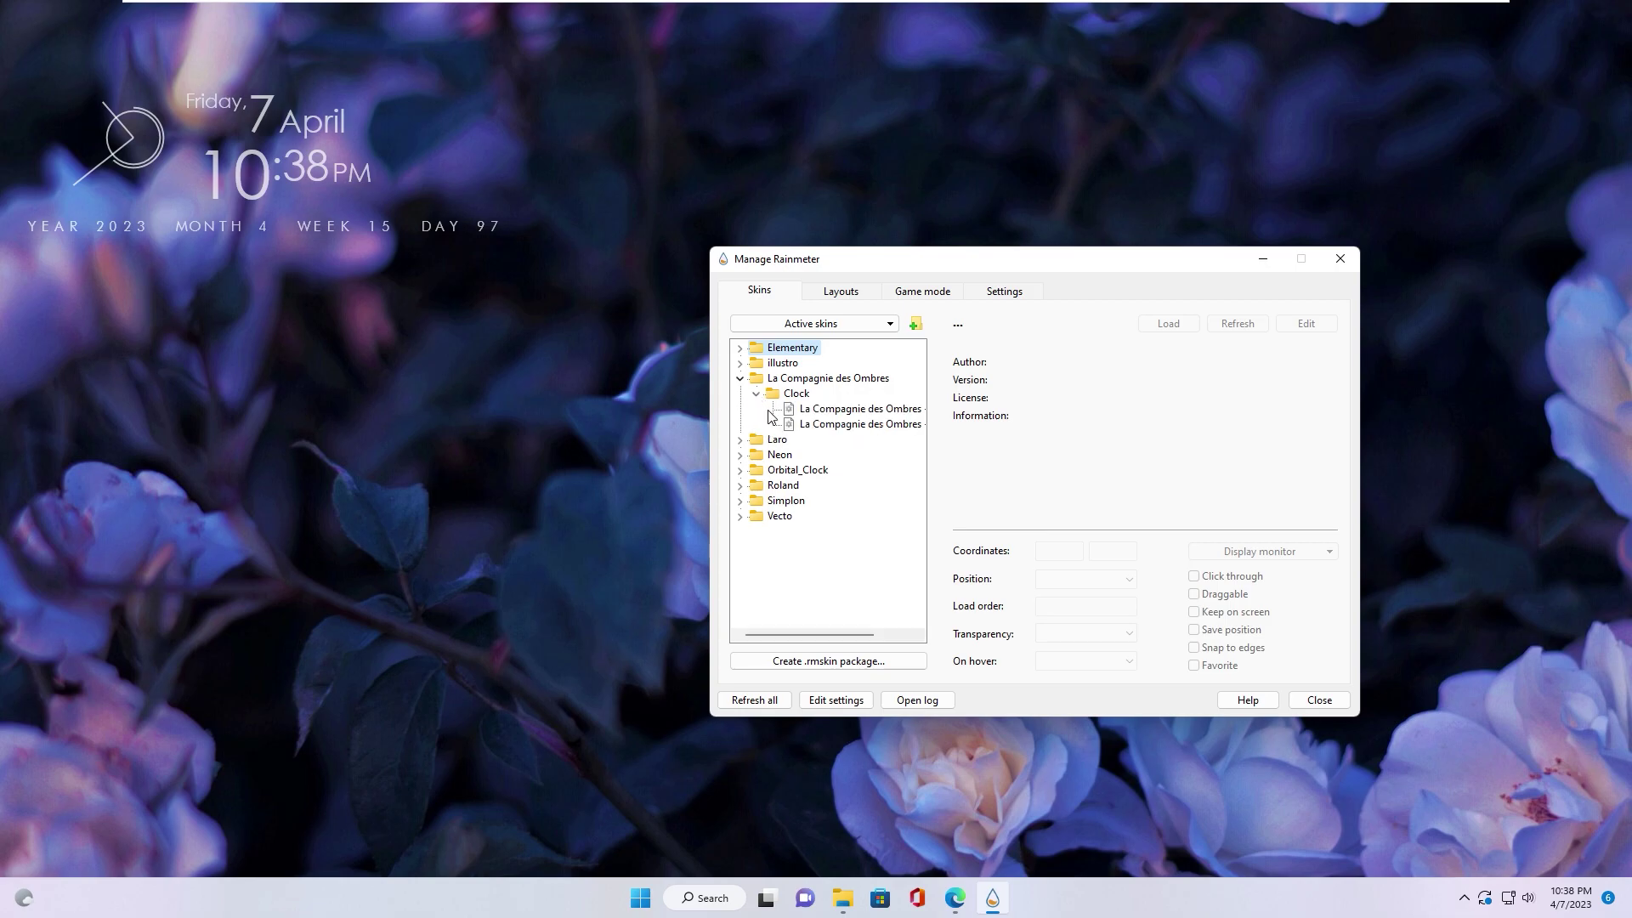
right_click(823, 431)
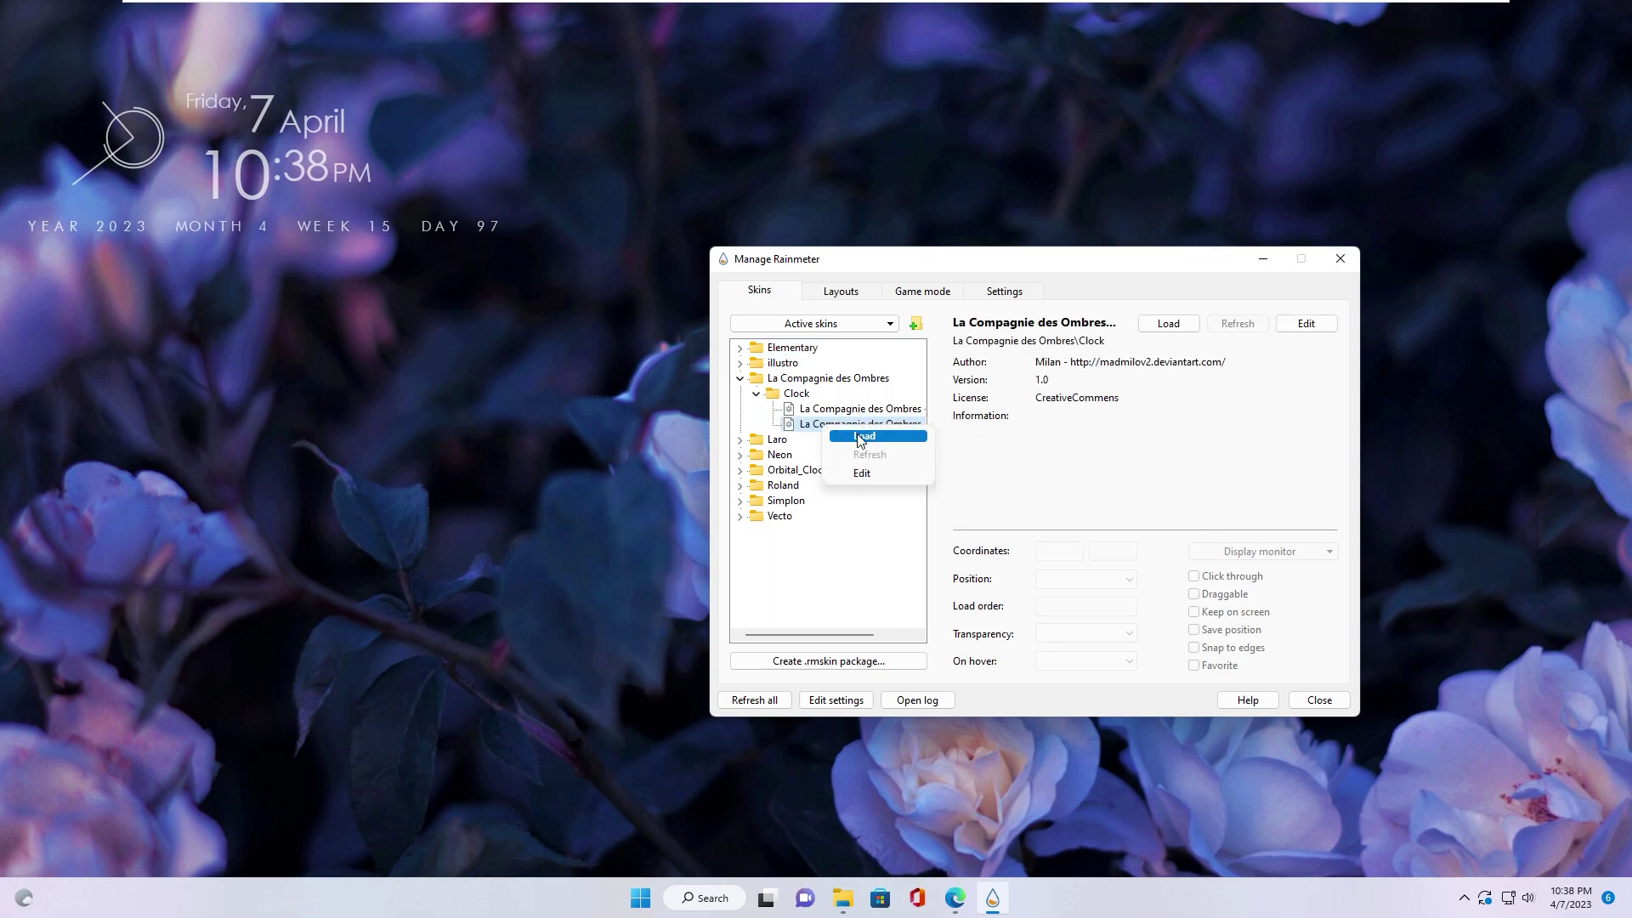
left_click(864, 436)
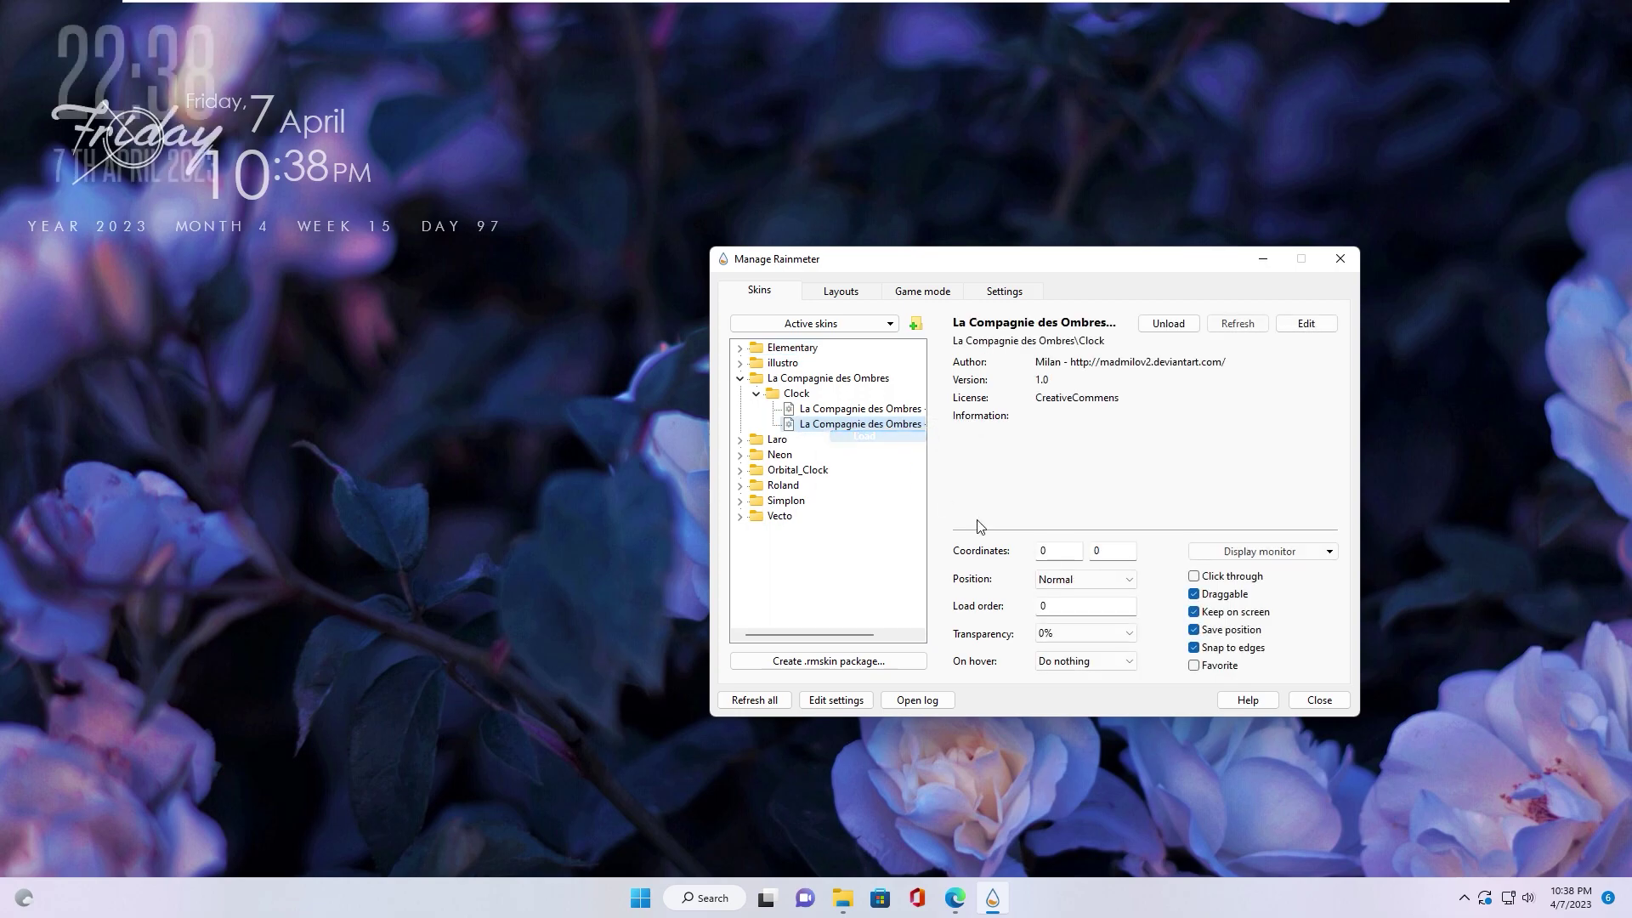
- Position the new clock On desktop and drag it below the Elementary clock group
left_click(1085, 579)
left_click(1078, 653)
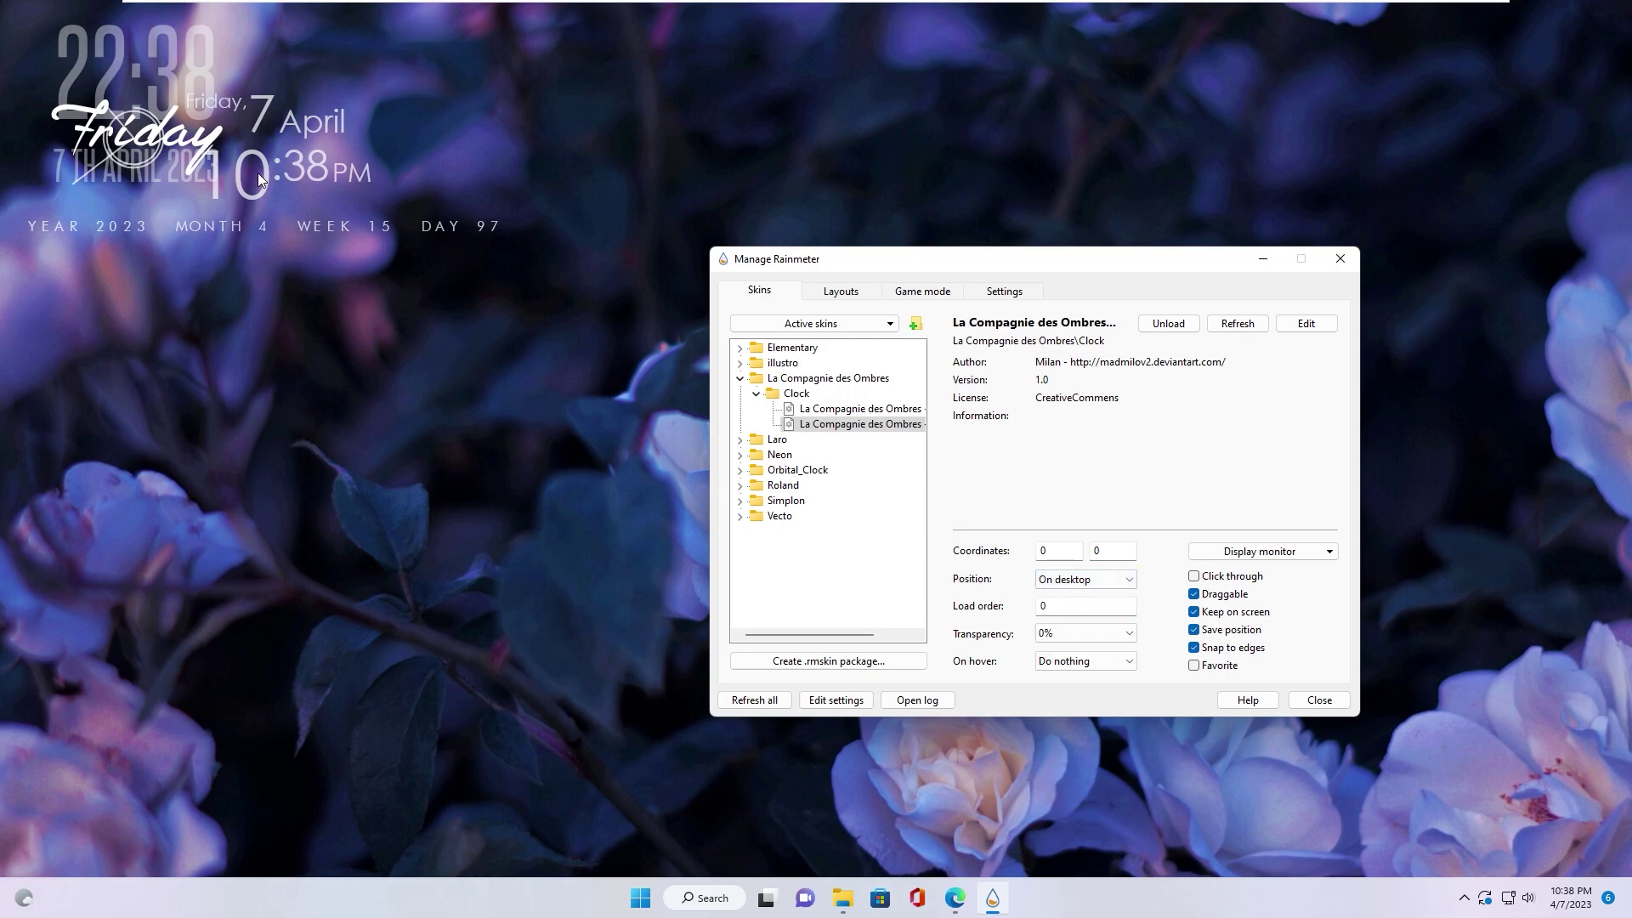
left_click_drag(101, 43, 204, 315)
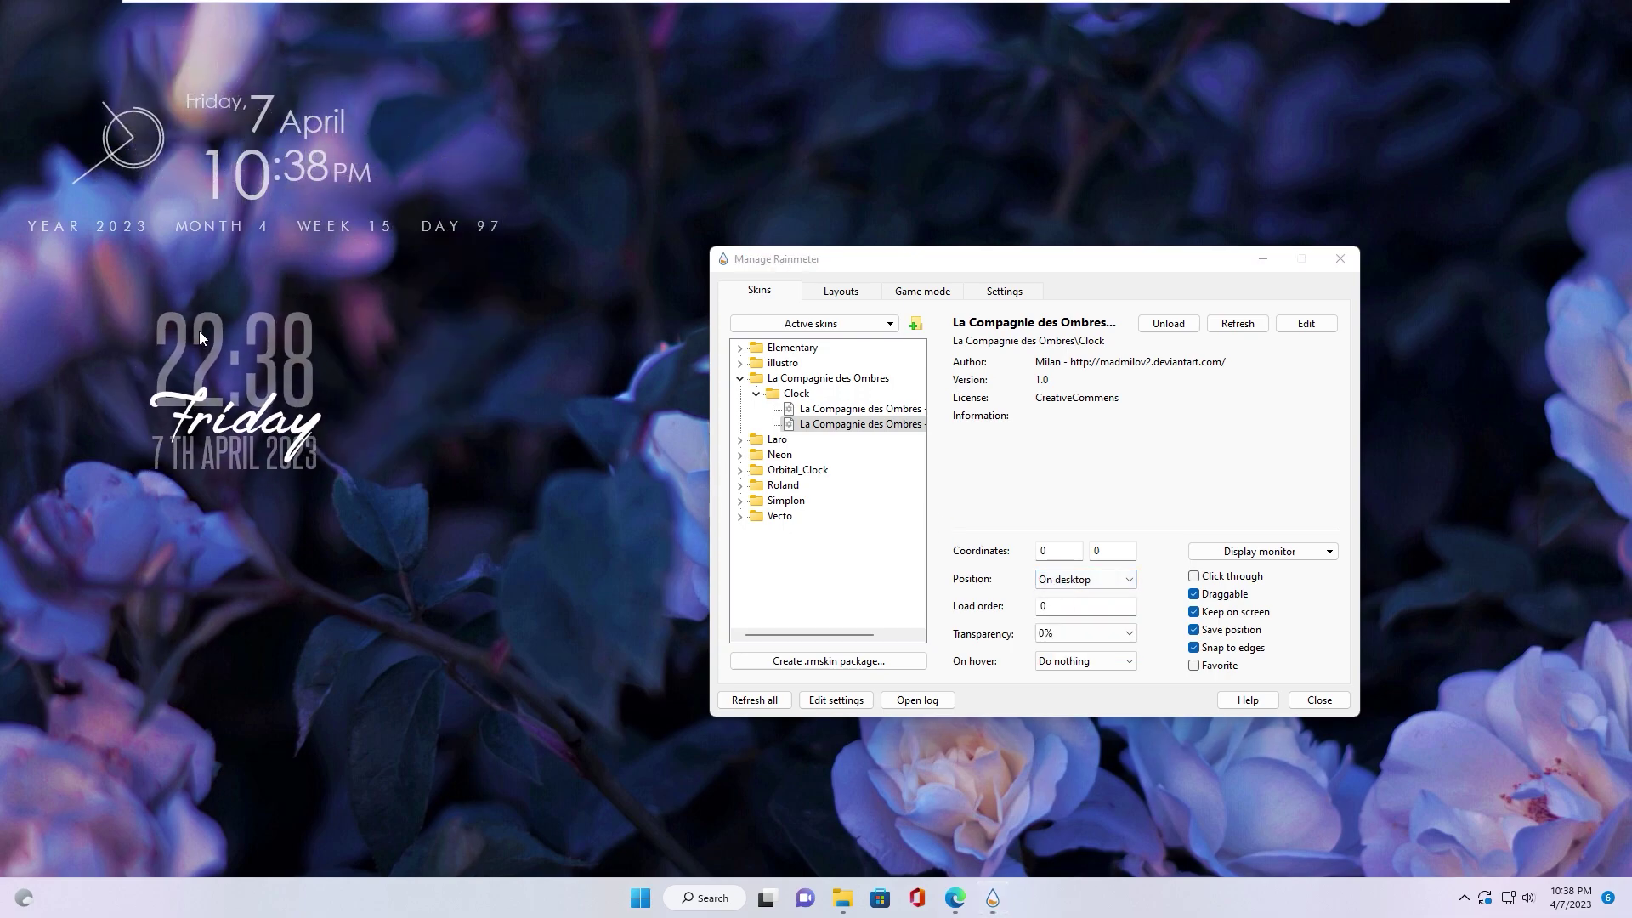
- Load Laro's Date April calendar skin positioned On desktop
left_click(741, 381)
left_click(756, 410)
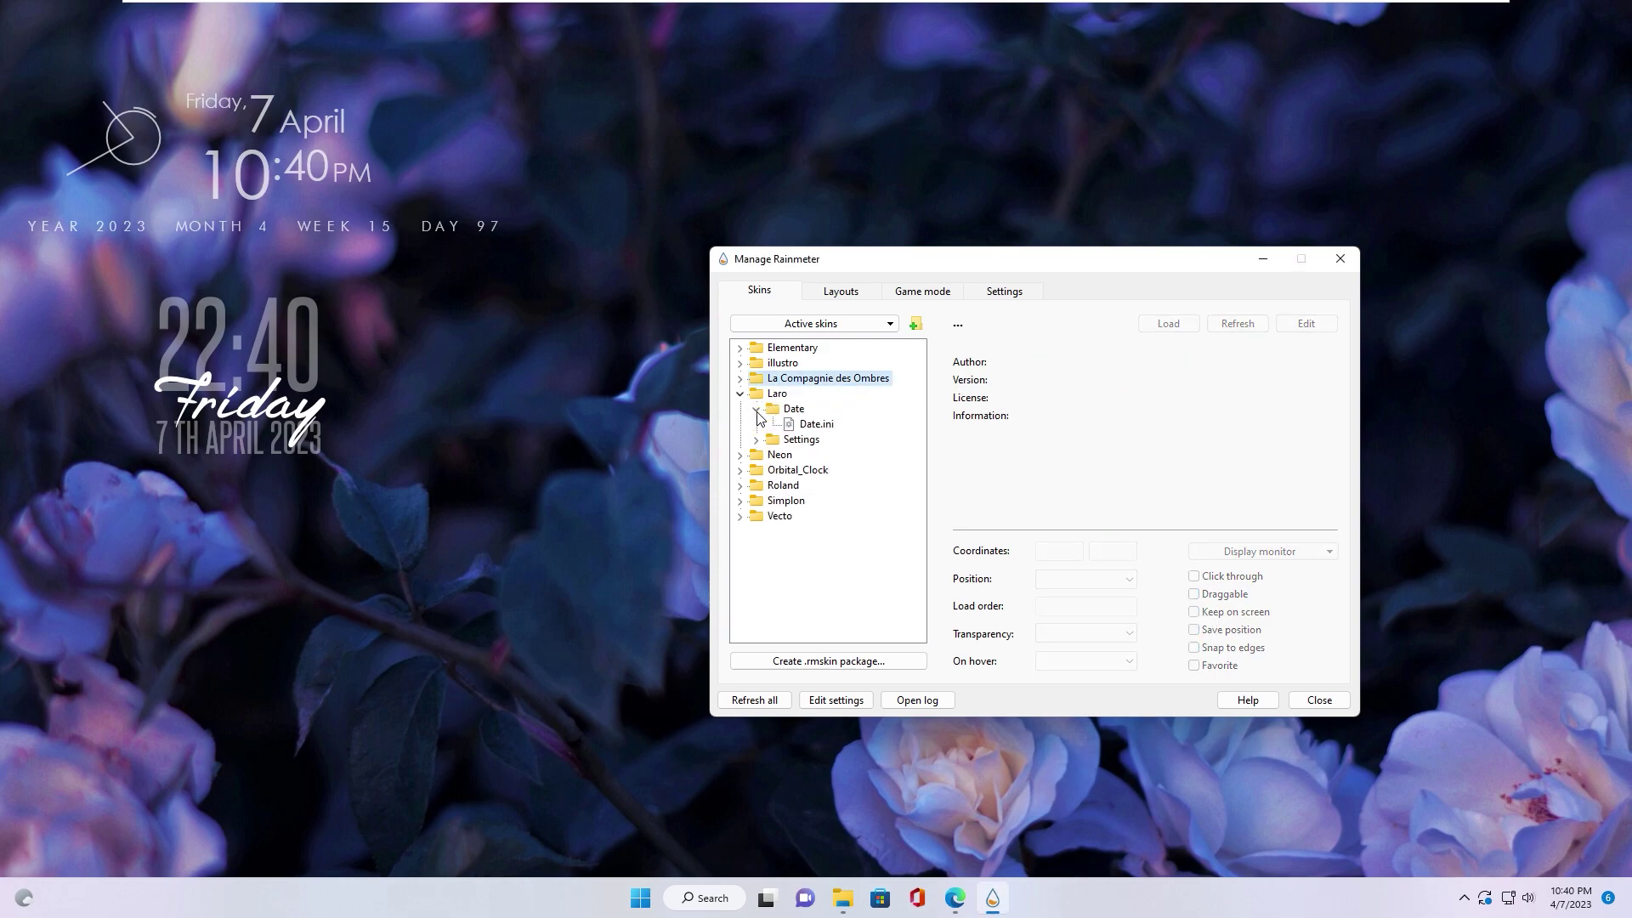
right_click(817, 430)
left_click(841, 434)
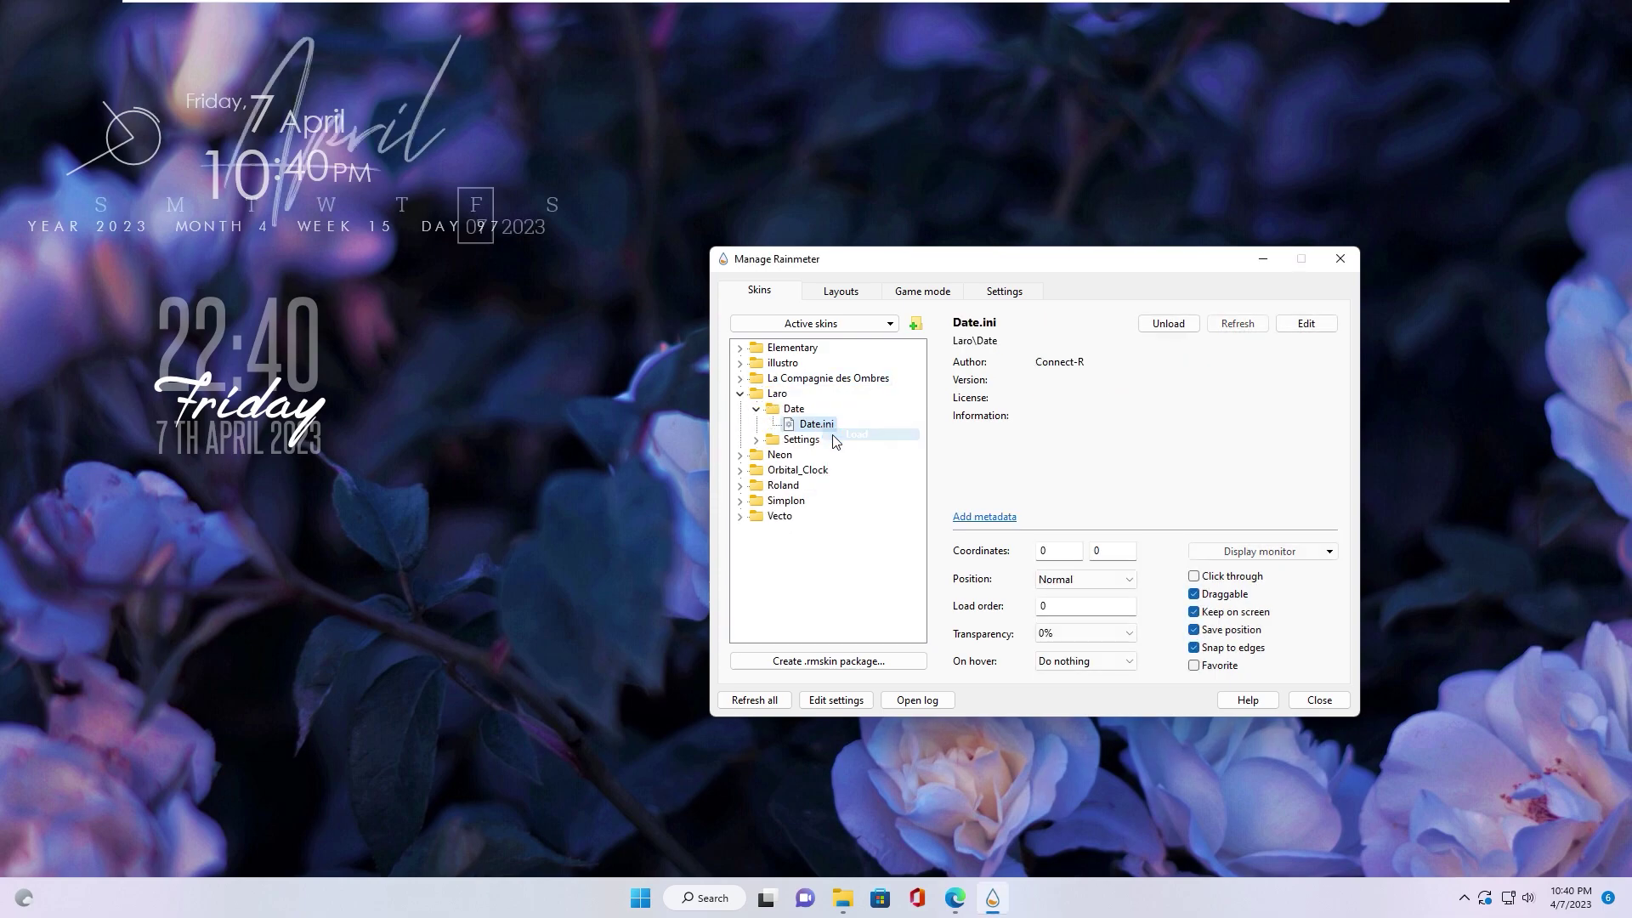
left_click(1065, 580)
left_click(740, 395)
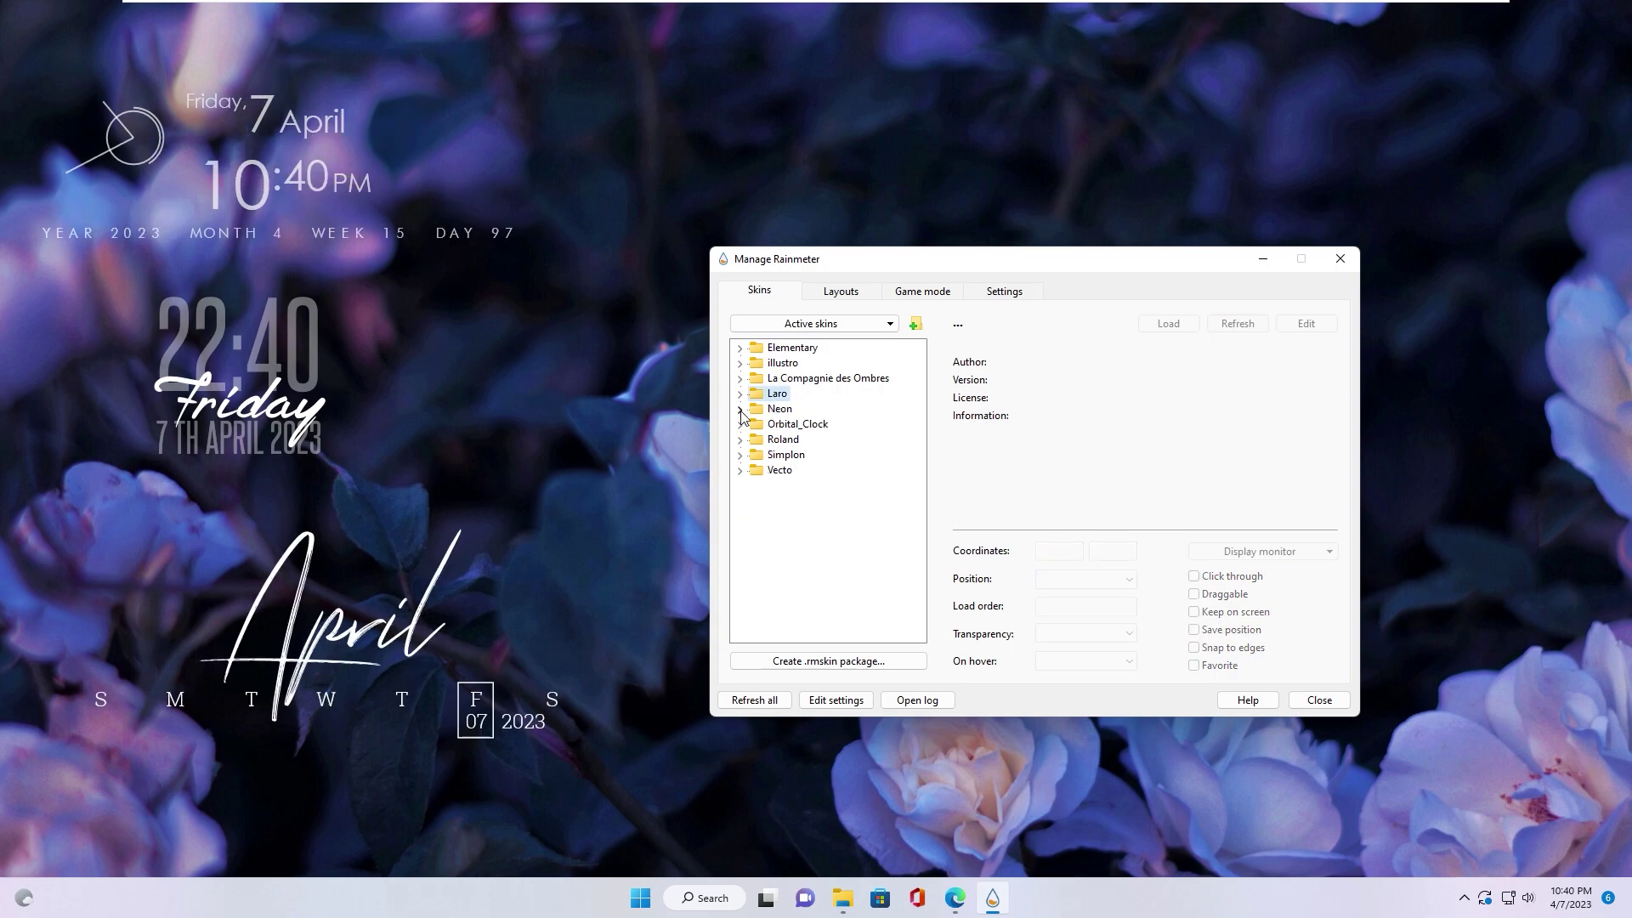
- Load Neon's Date skin showing Friday April 07, positioned On desktop
left_click(741, 410)
left_click(755, 426)
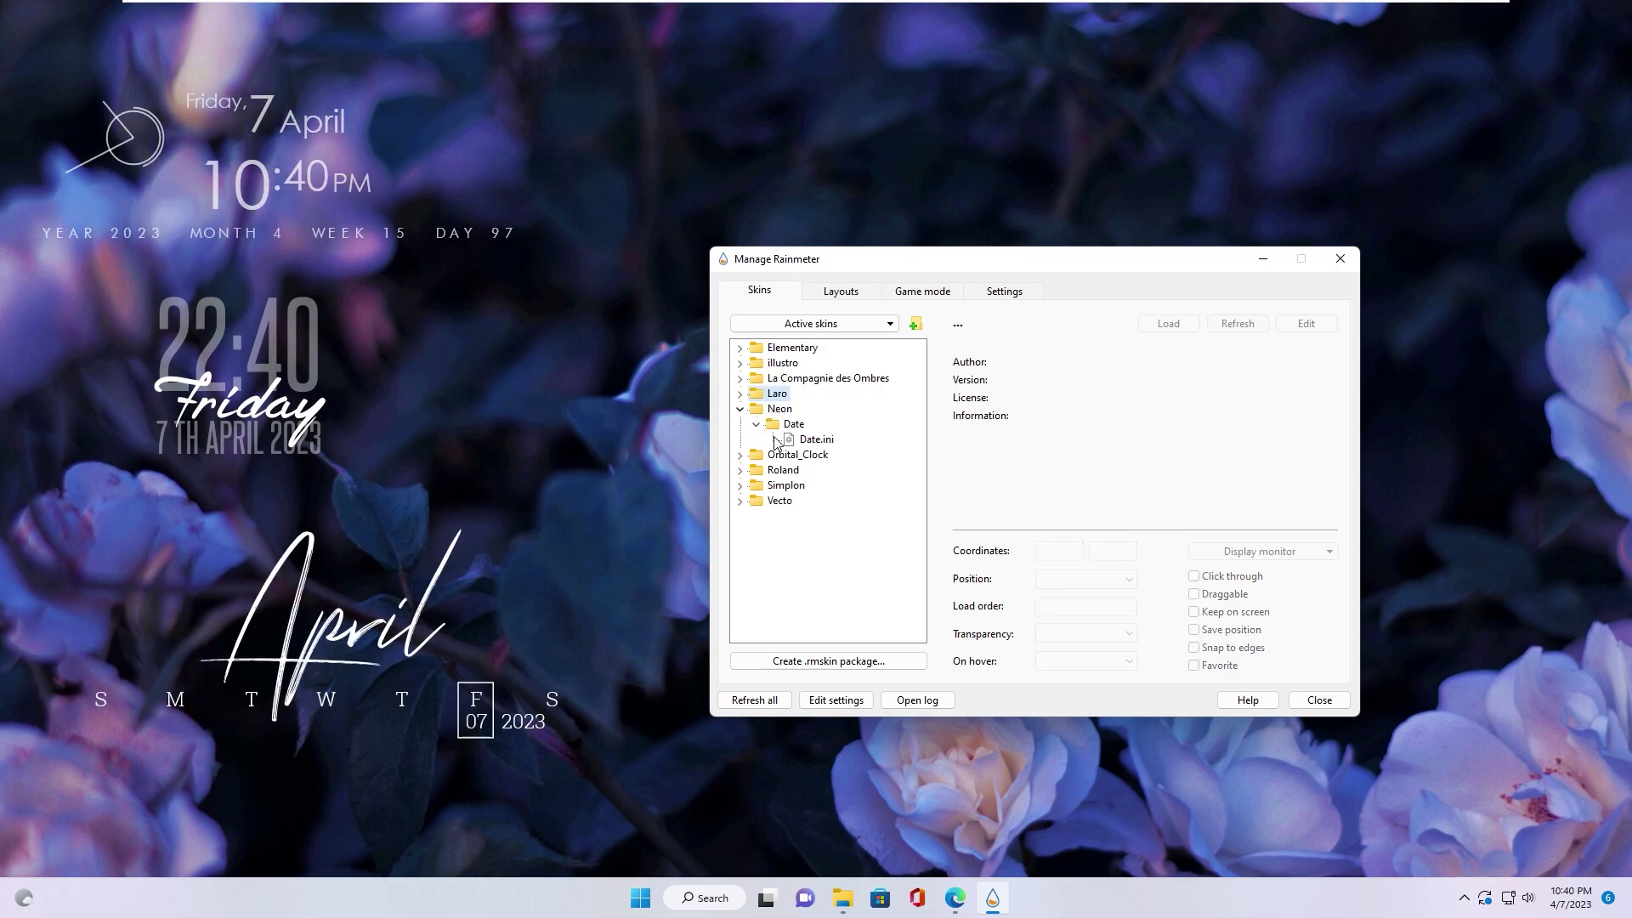
right_click(809, 445)
left_click(842, 456)
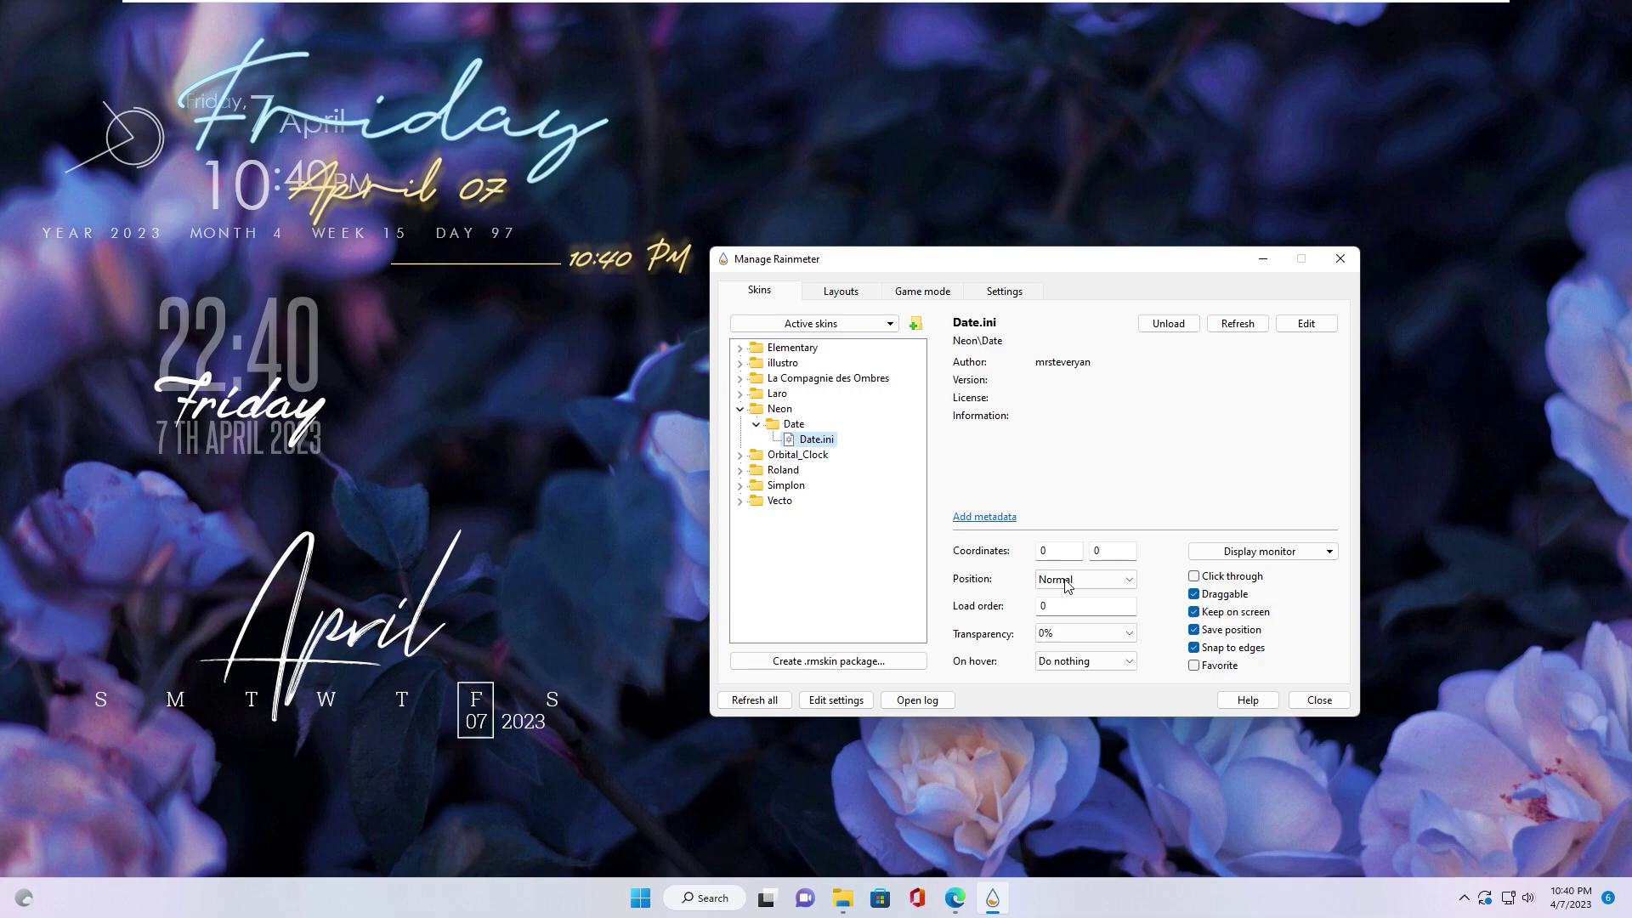
left_click(1071, 580)
left_click(1065, 595)
- Load Orbital_Clock.ini and drag the orbital clock to the desktop's top right
left_click(328, 474)
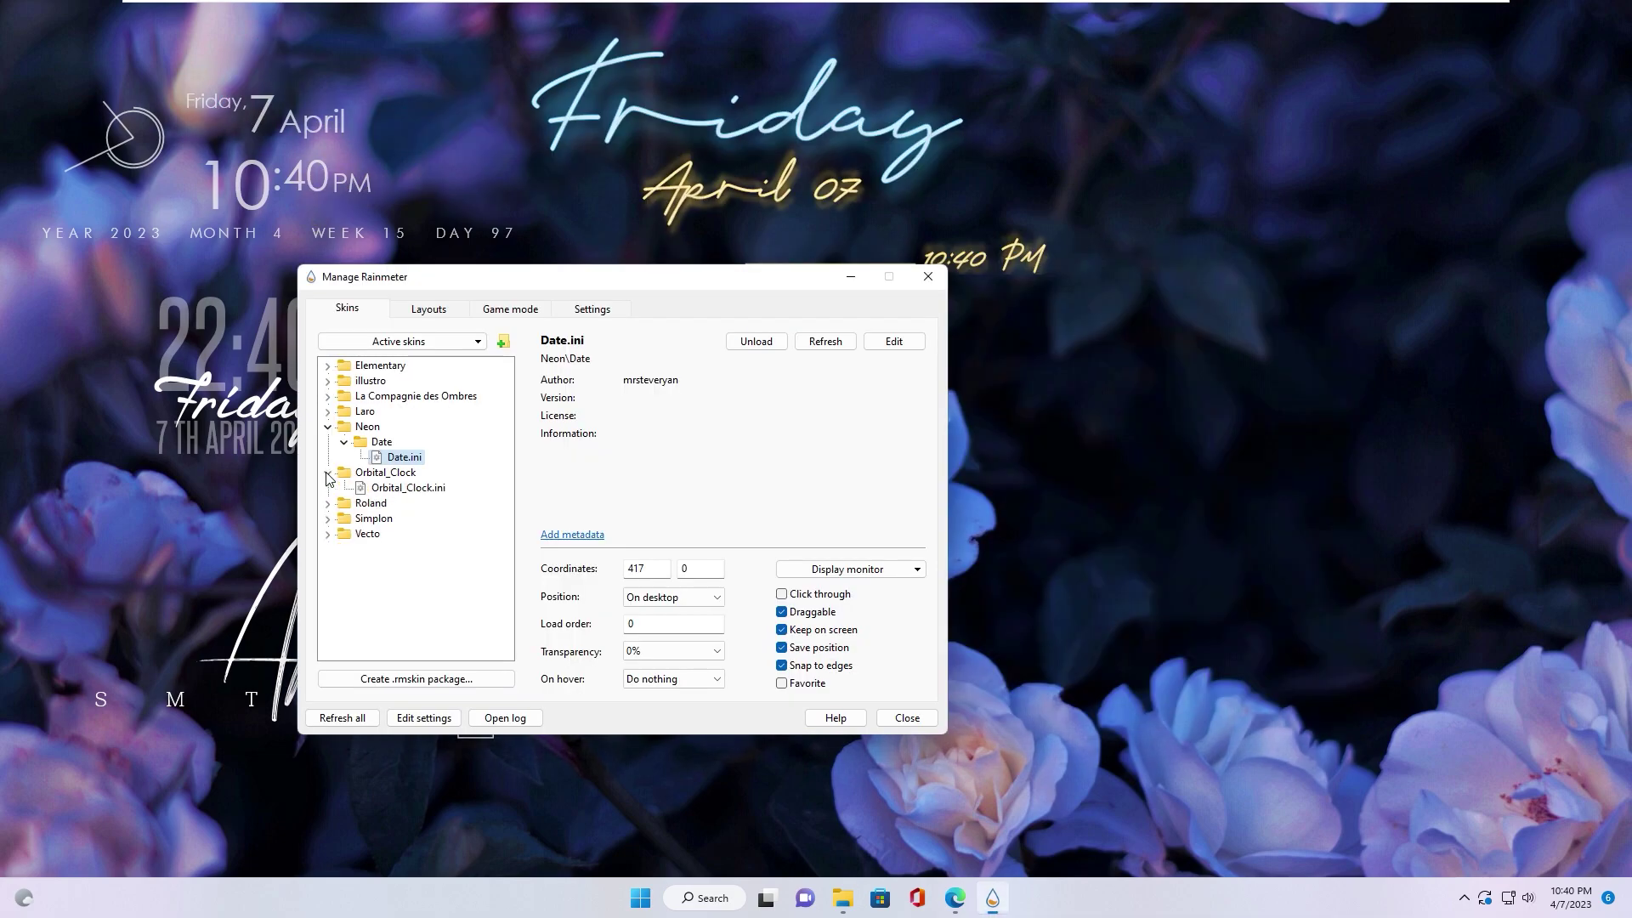
right_click(384, 491)
left_click(415, 503)
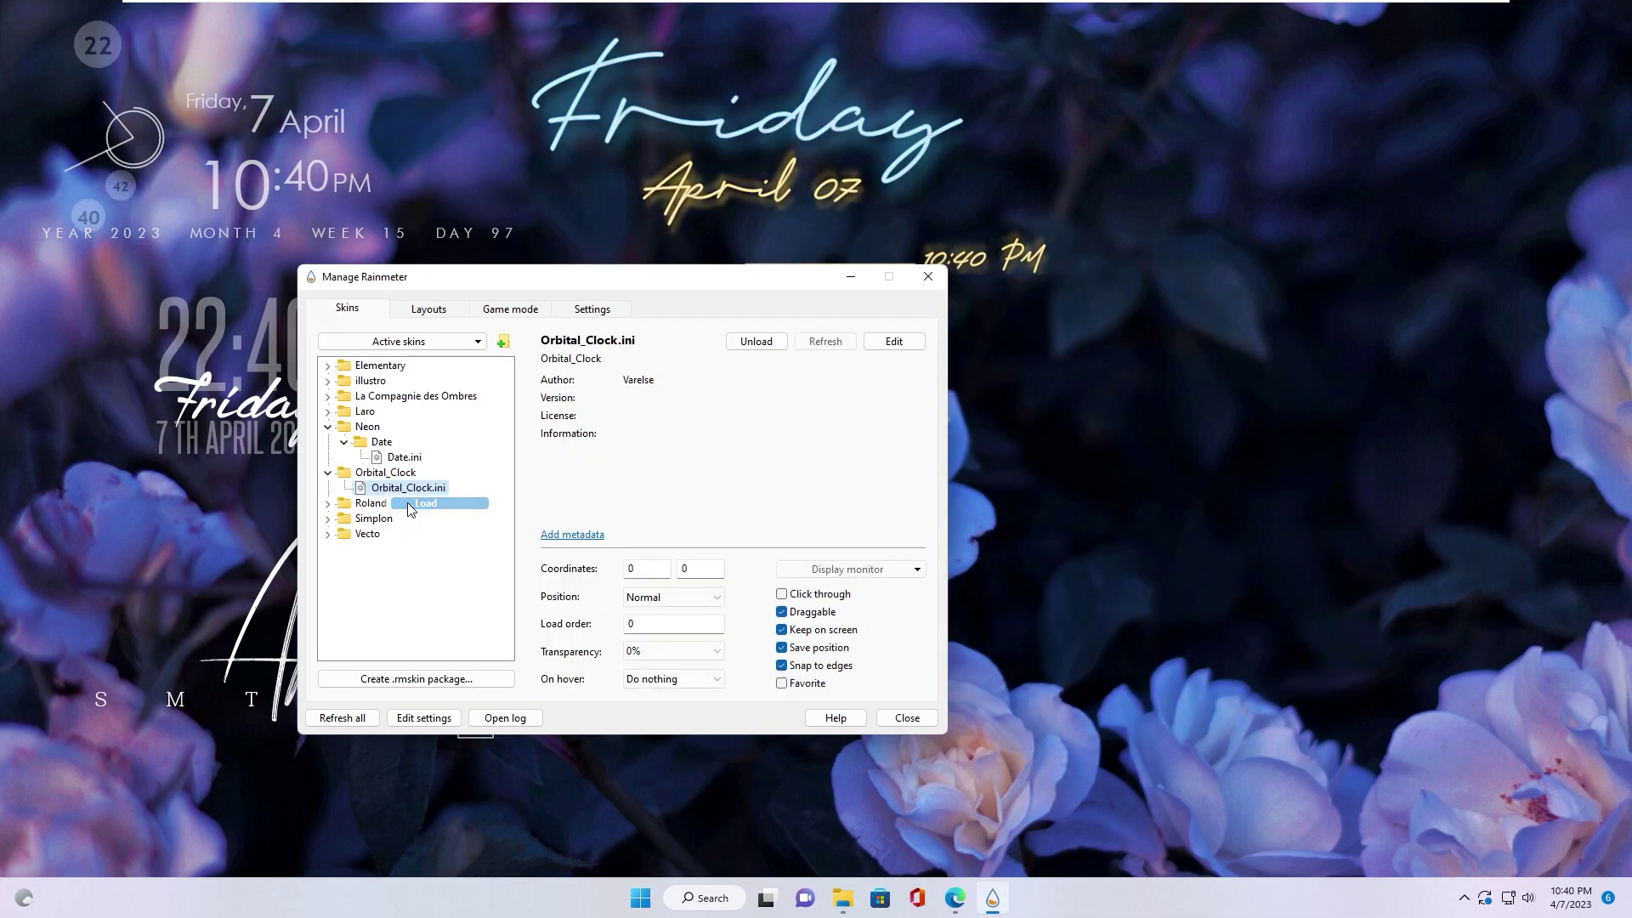
left_click(644, 597)
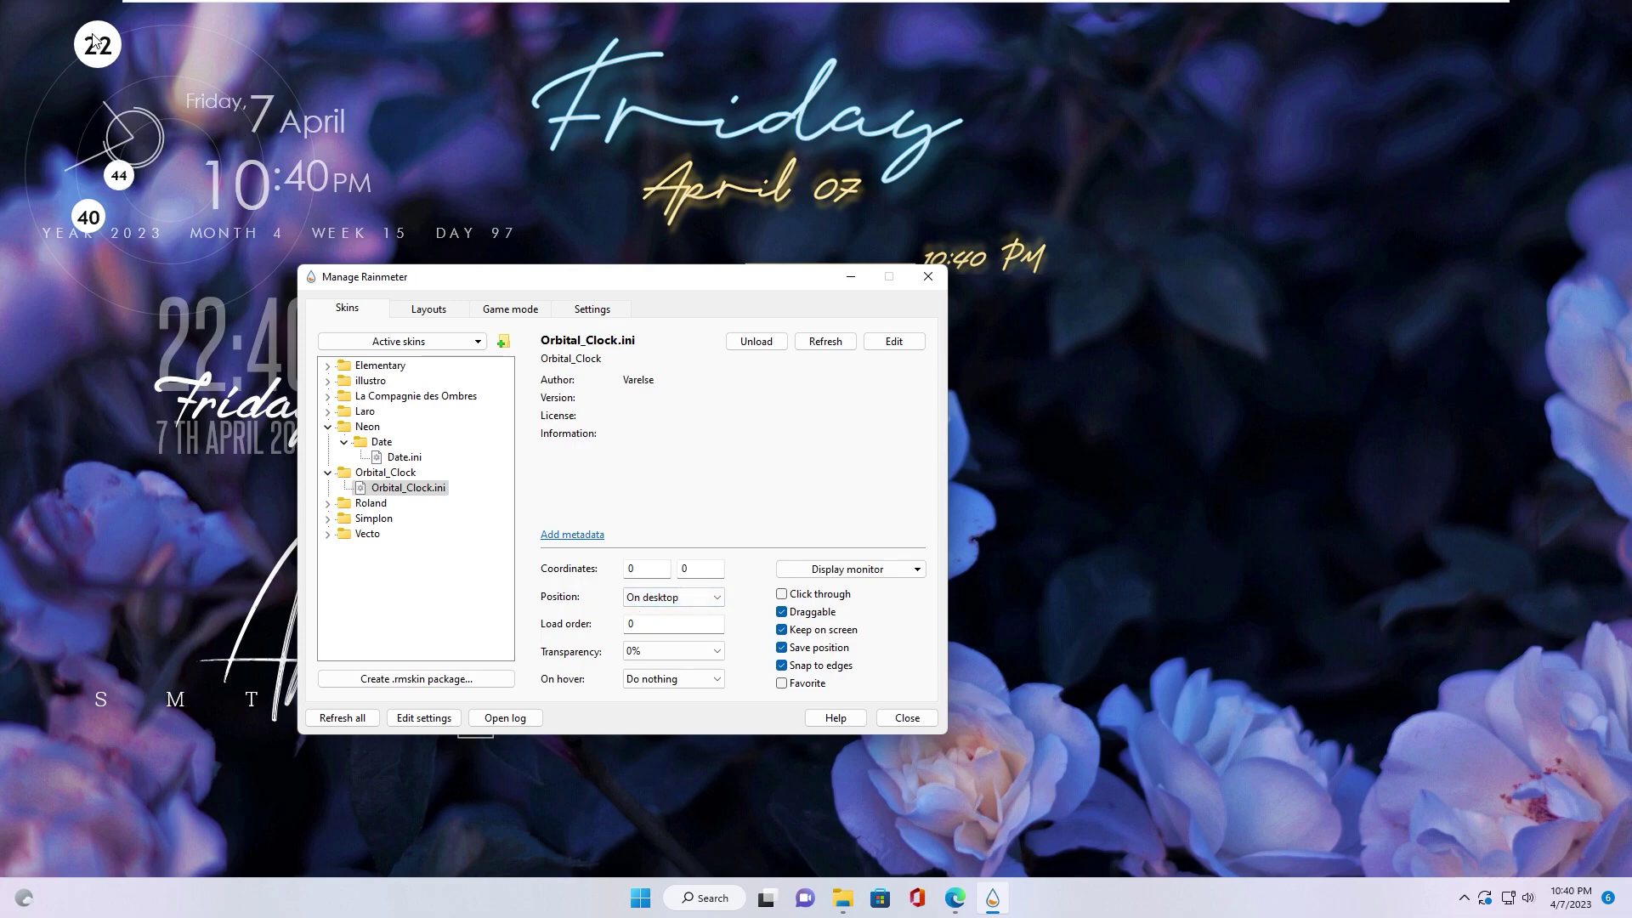
left_click_drag(94, 43, 1269, 90)
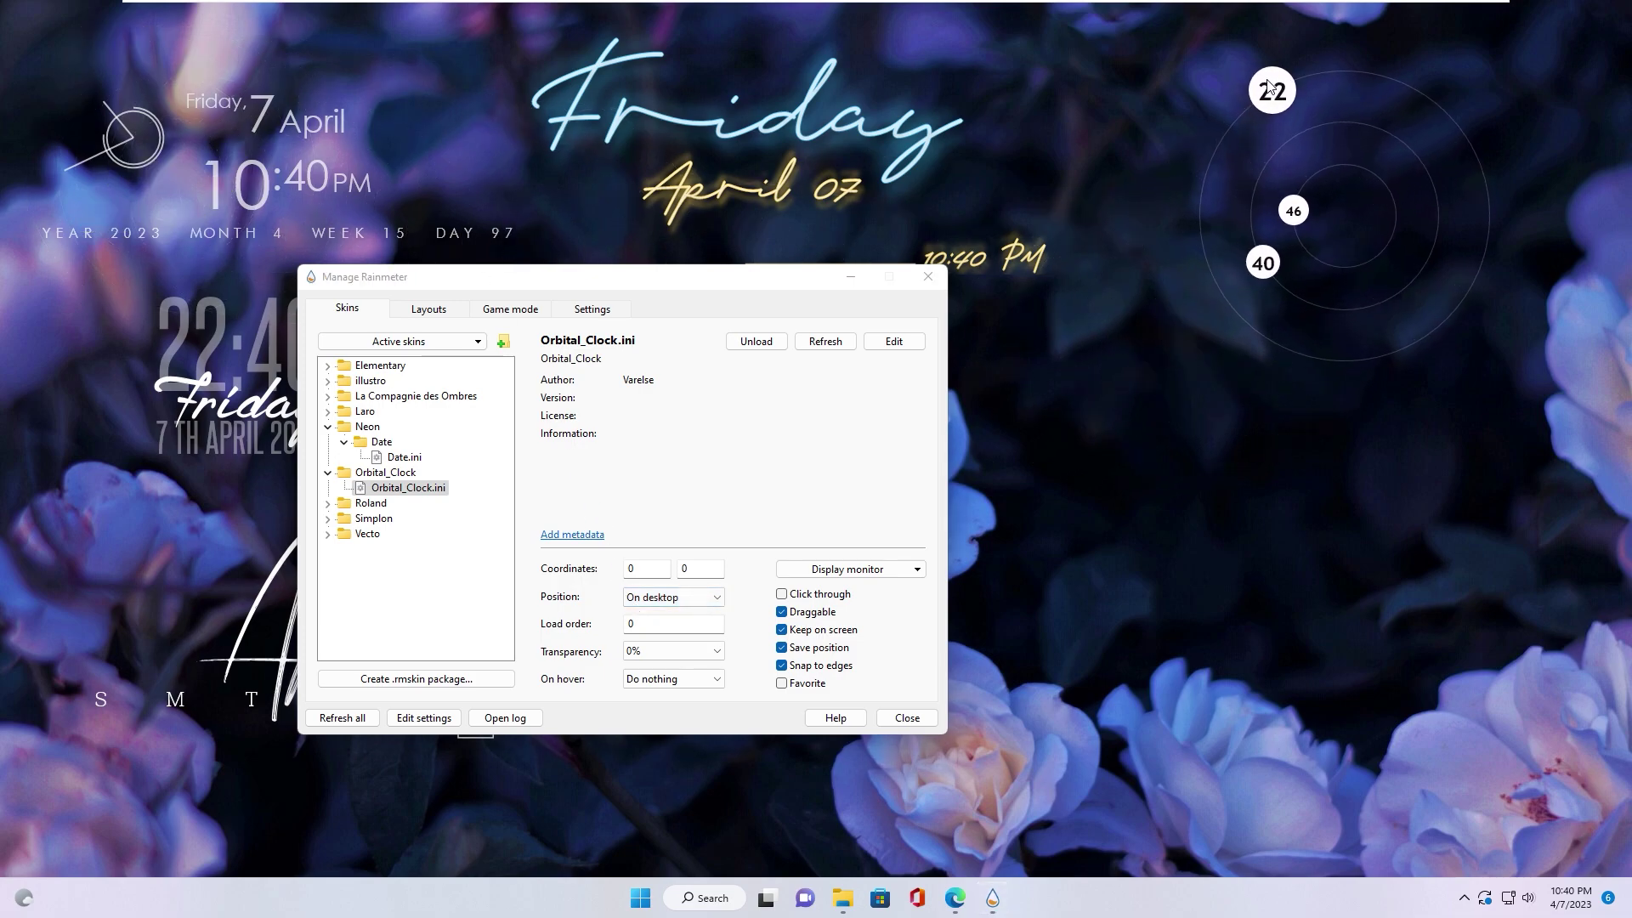
- Load the Roland Time analog clock skin from the skin list
left_click(327, 475)
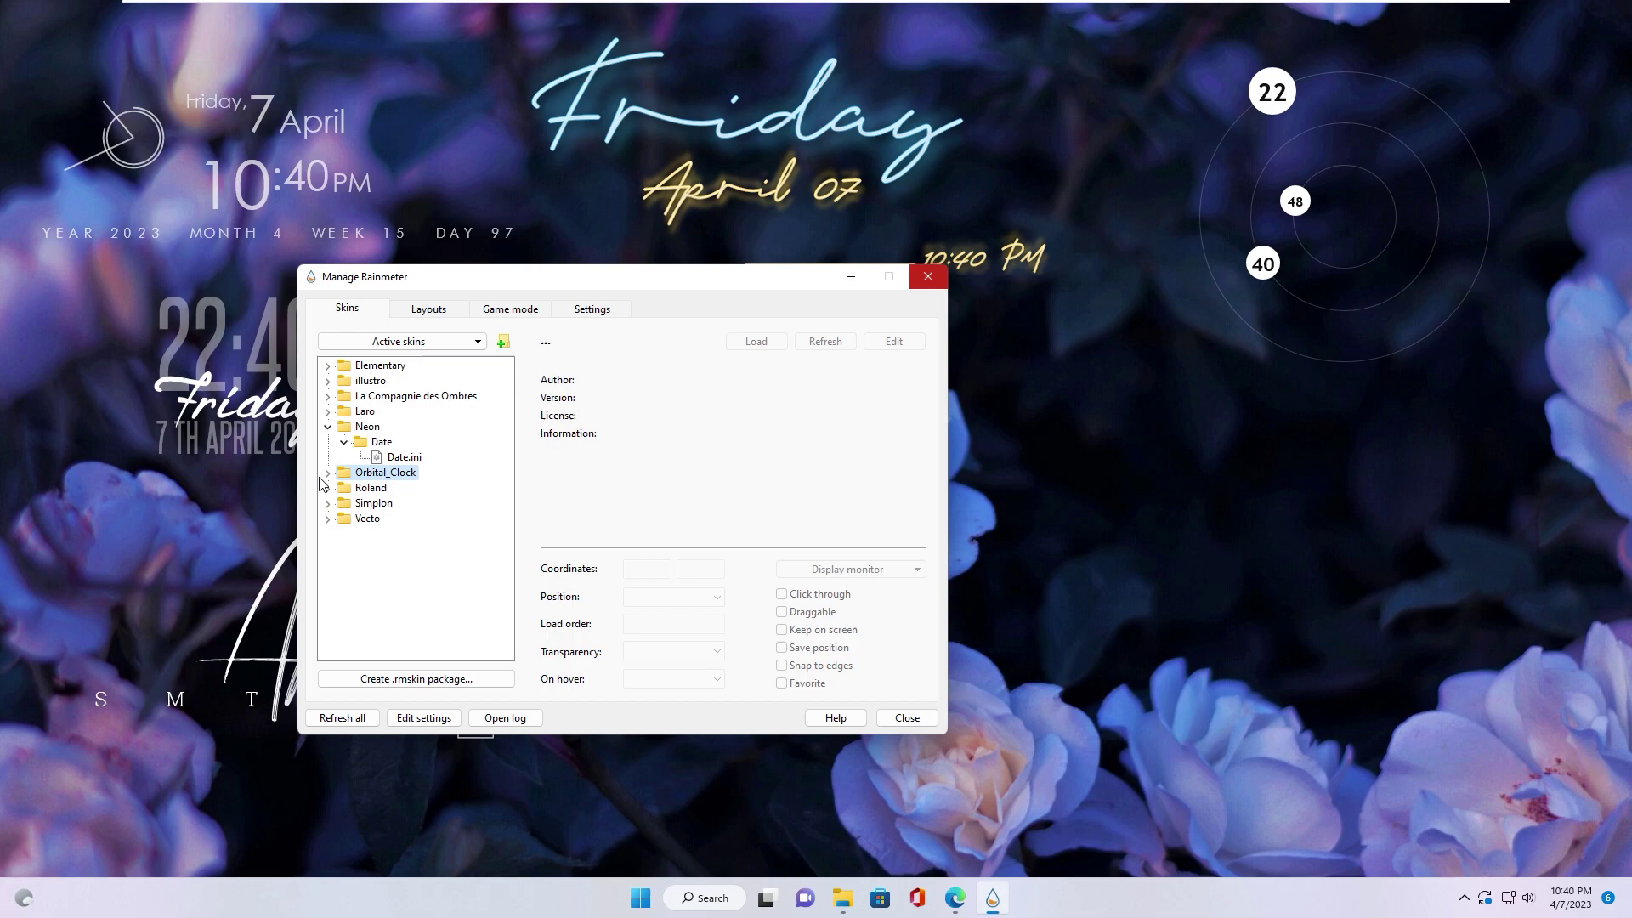
left_click(327, 488)
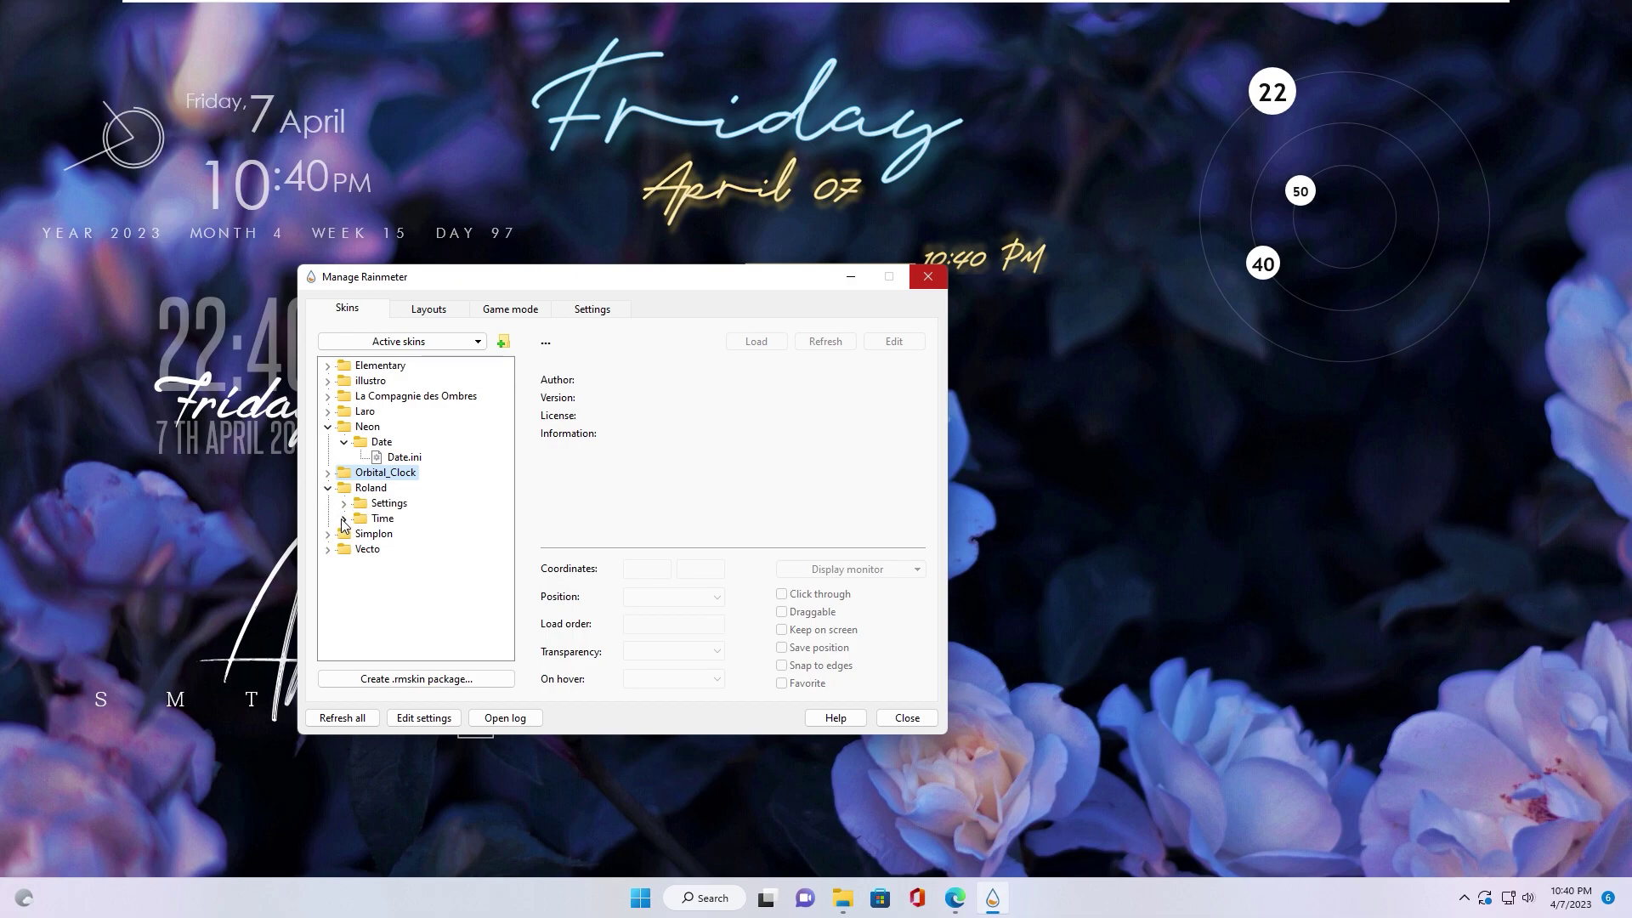
left_click(343, 517)
right_click(403, 537)
left_click(434, 548)
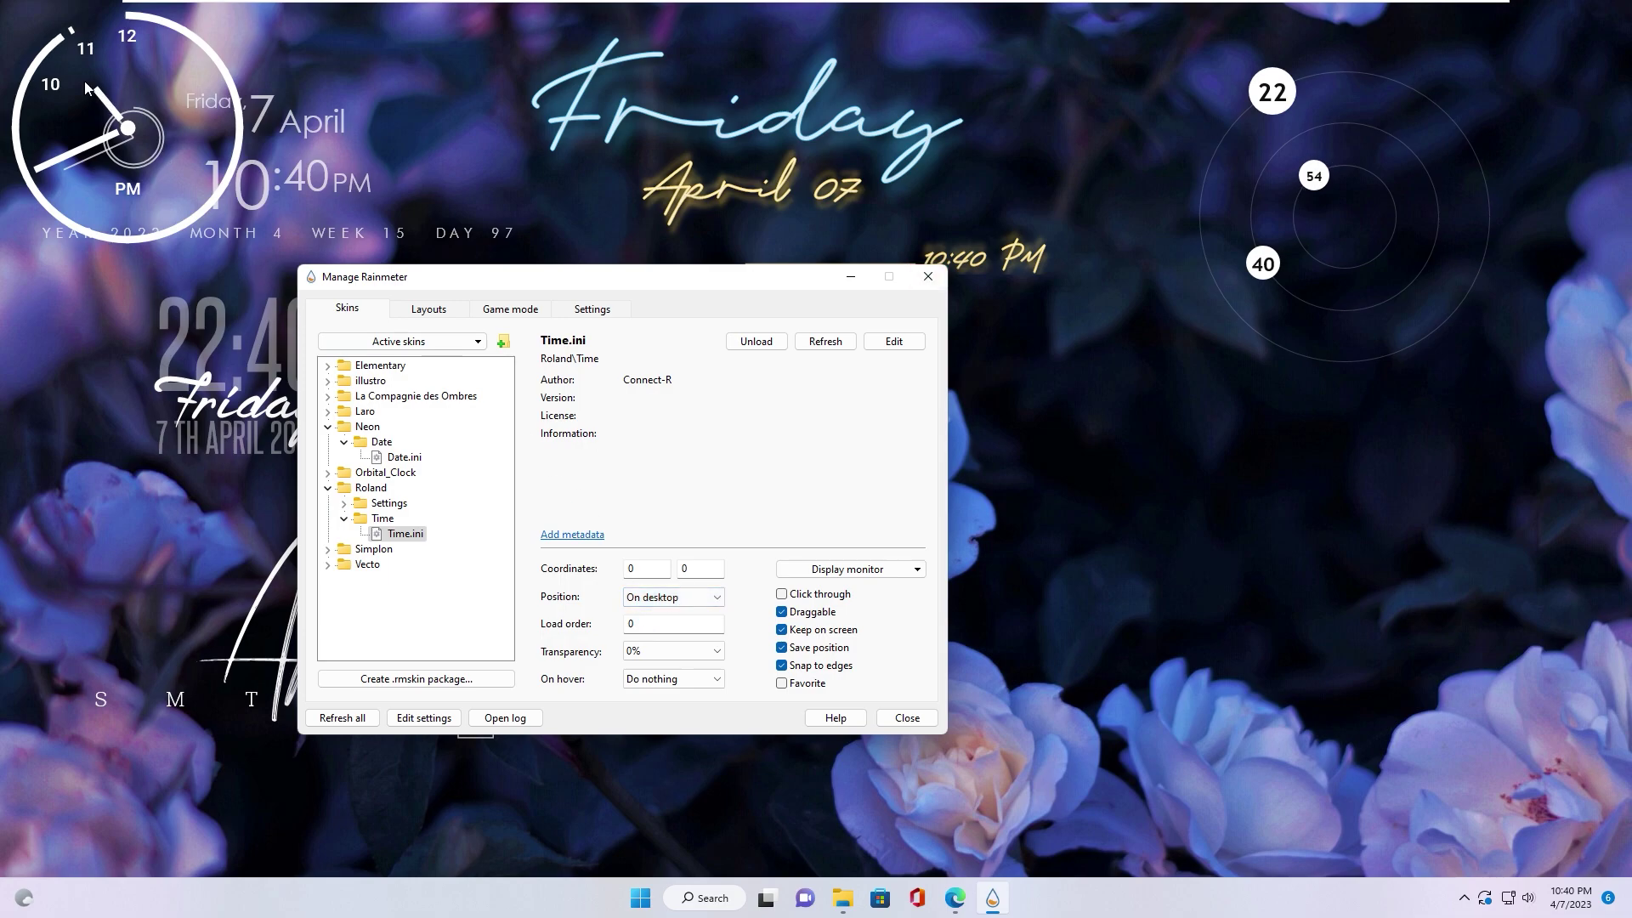
- Load the Simplon Time And Date skin and set its placement option
left_click(327, 488)
left_click(328, 504)
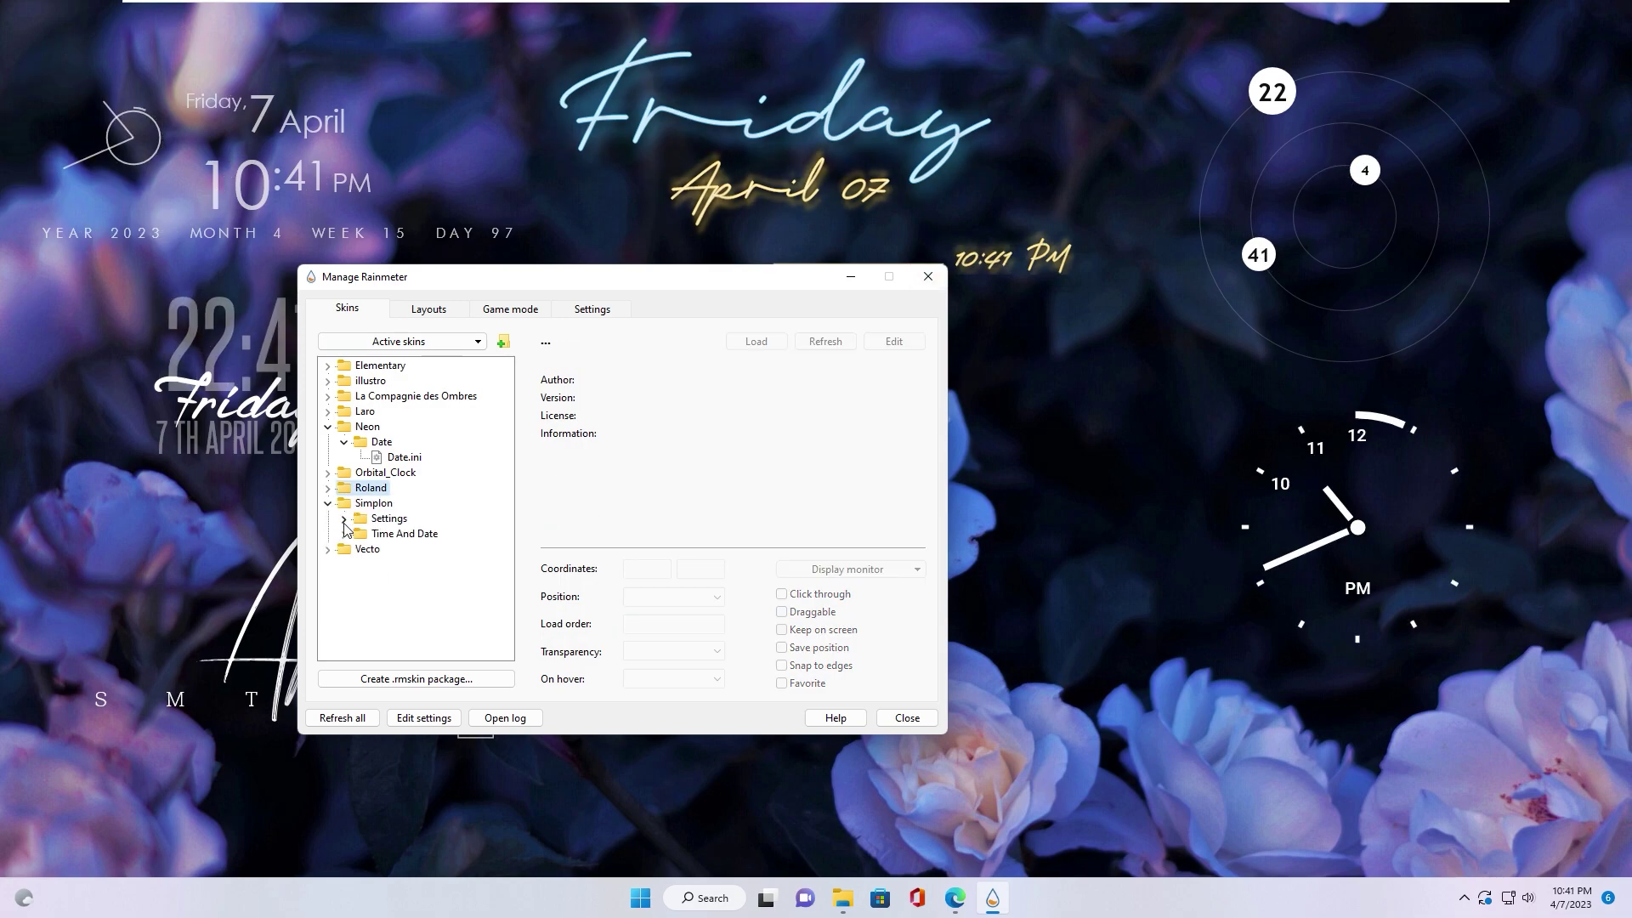
left_click(344, 533)
right_click(407, 549)
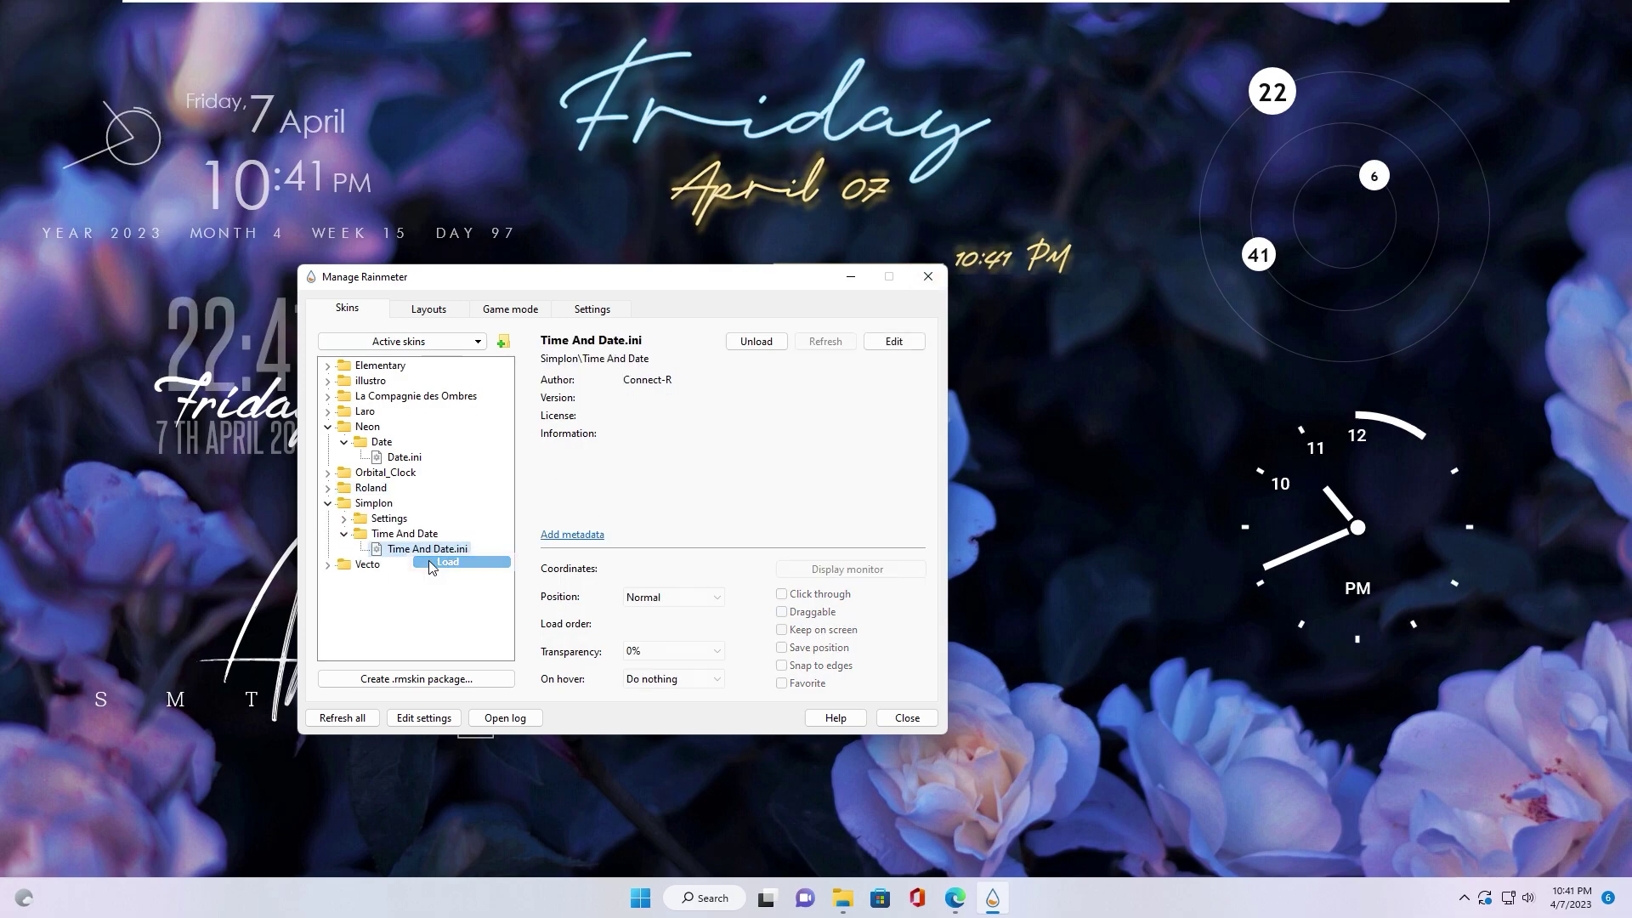
left_click(434, 562)
left_click(674, 596)
left_click(663, 668)
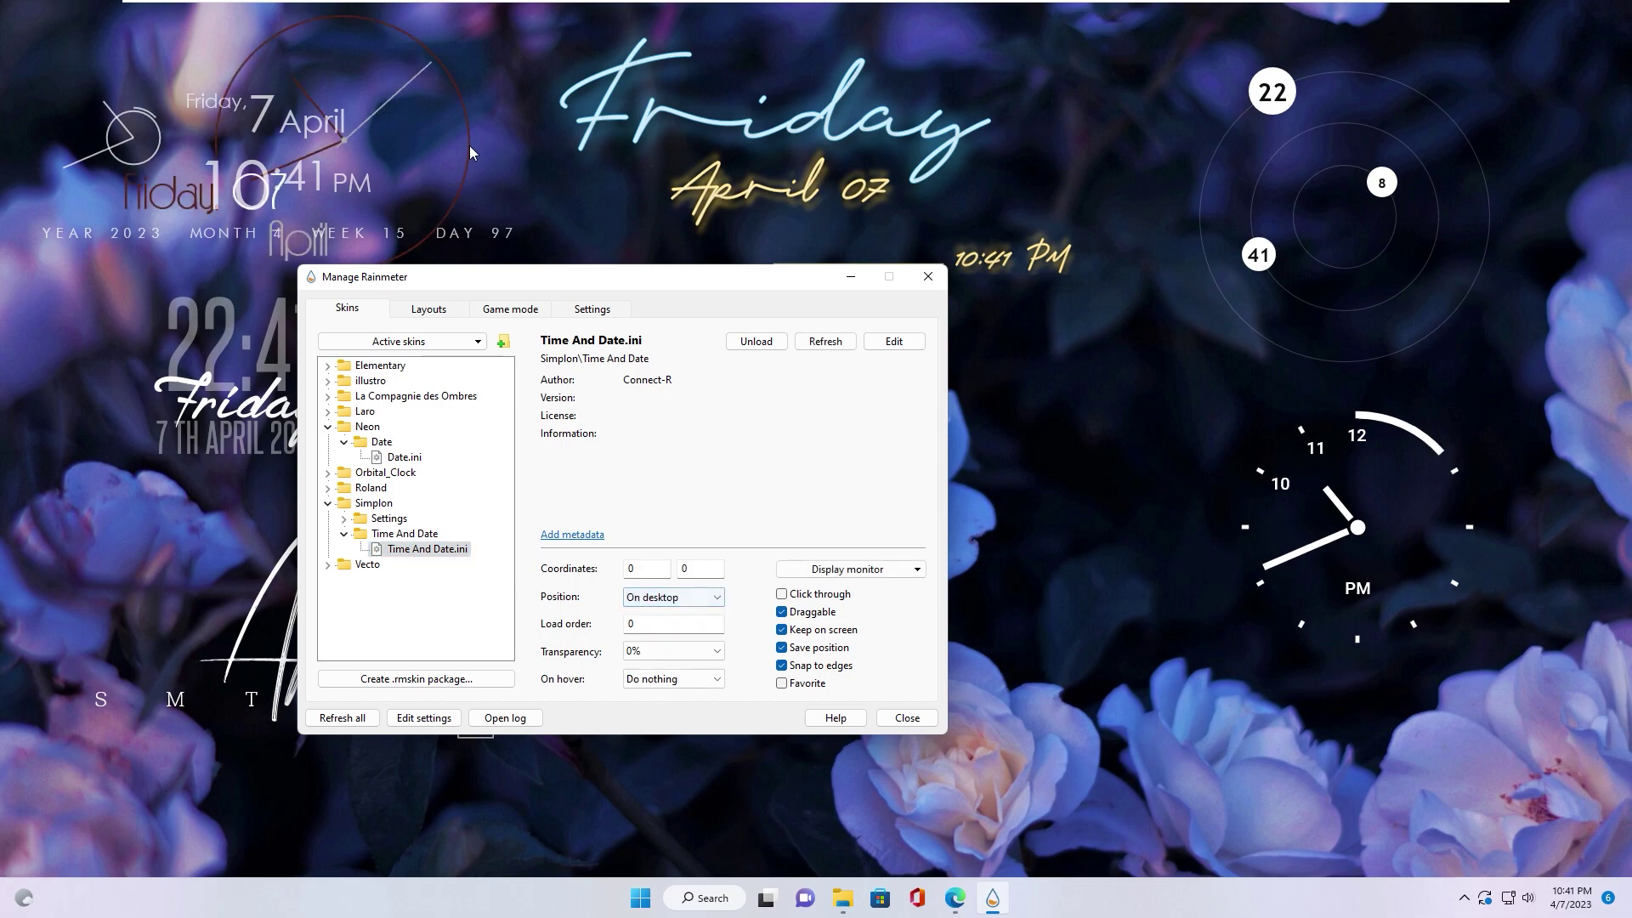
- Place the Time And Date clock top right, the seconds clock left of it and the analog clock lower right
left_click_drag(471, 153, 1413, 159)
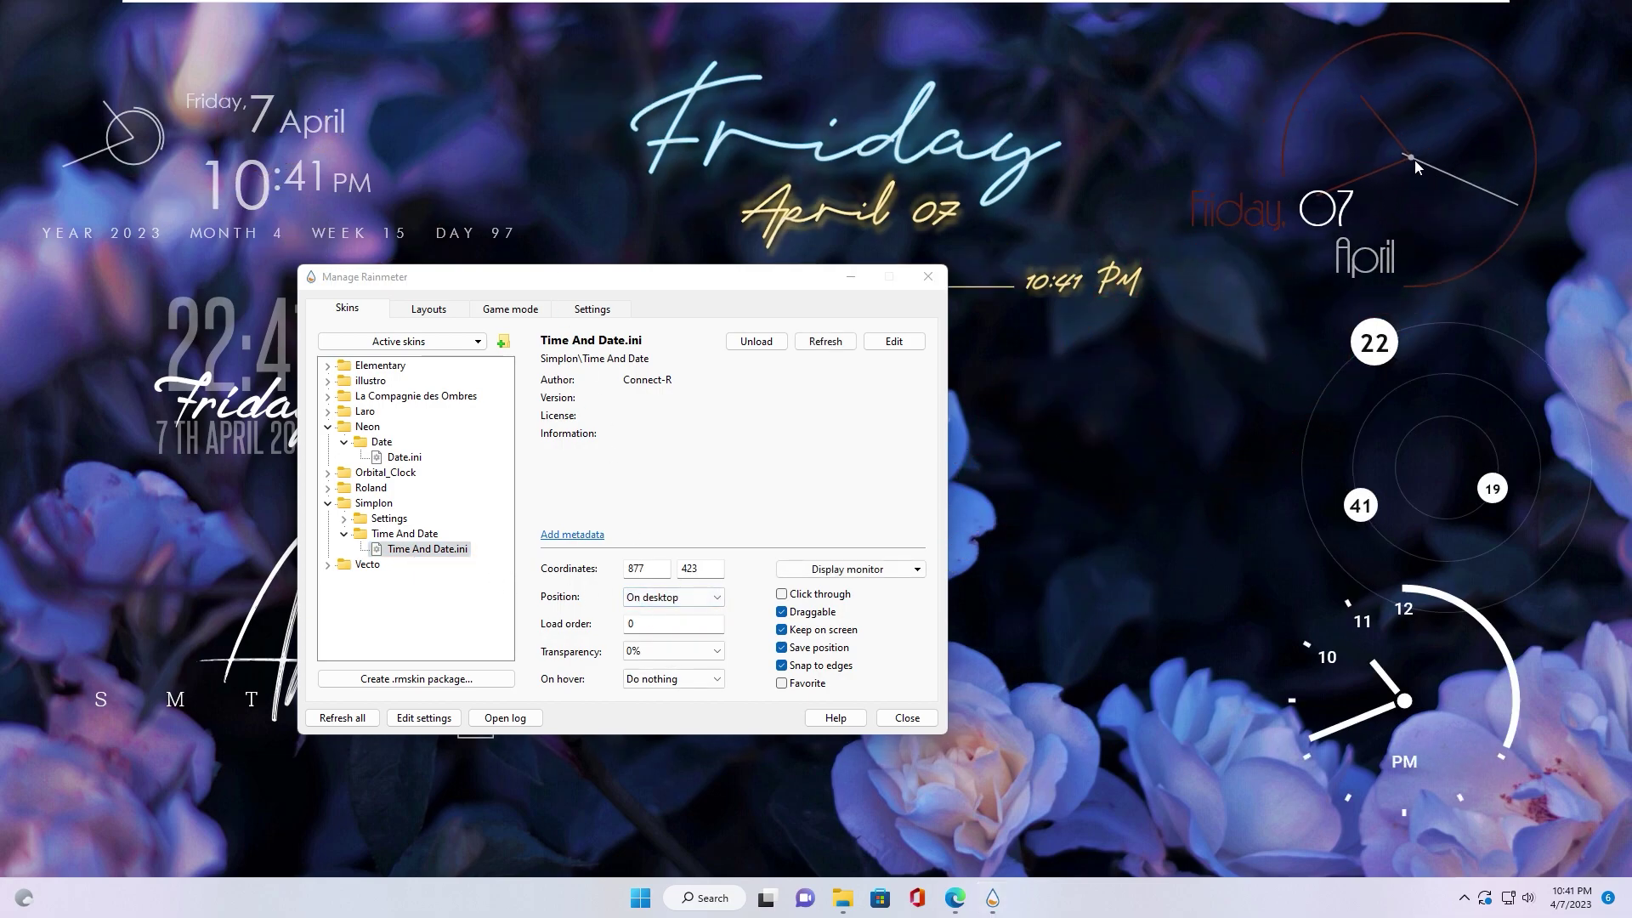
left_click_drag(1358, 511, 1166, 506)
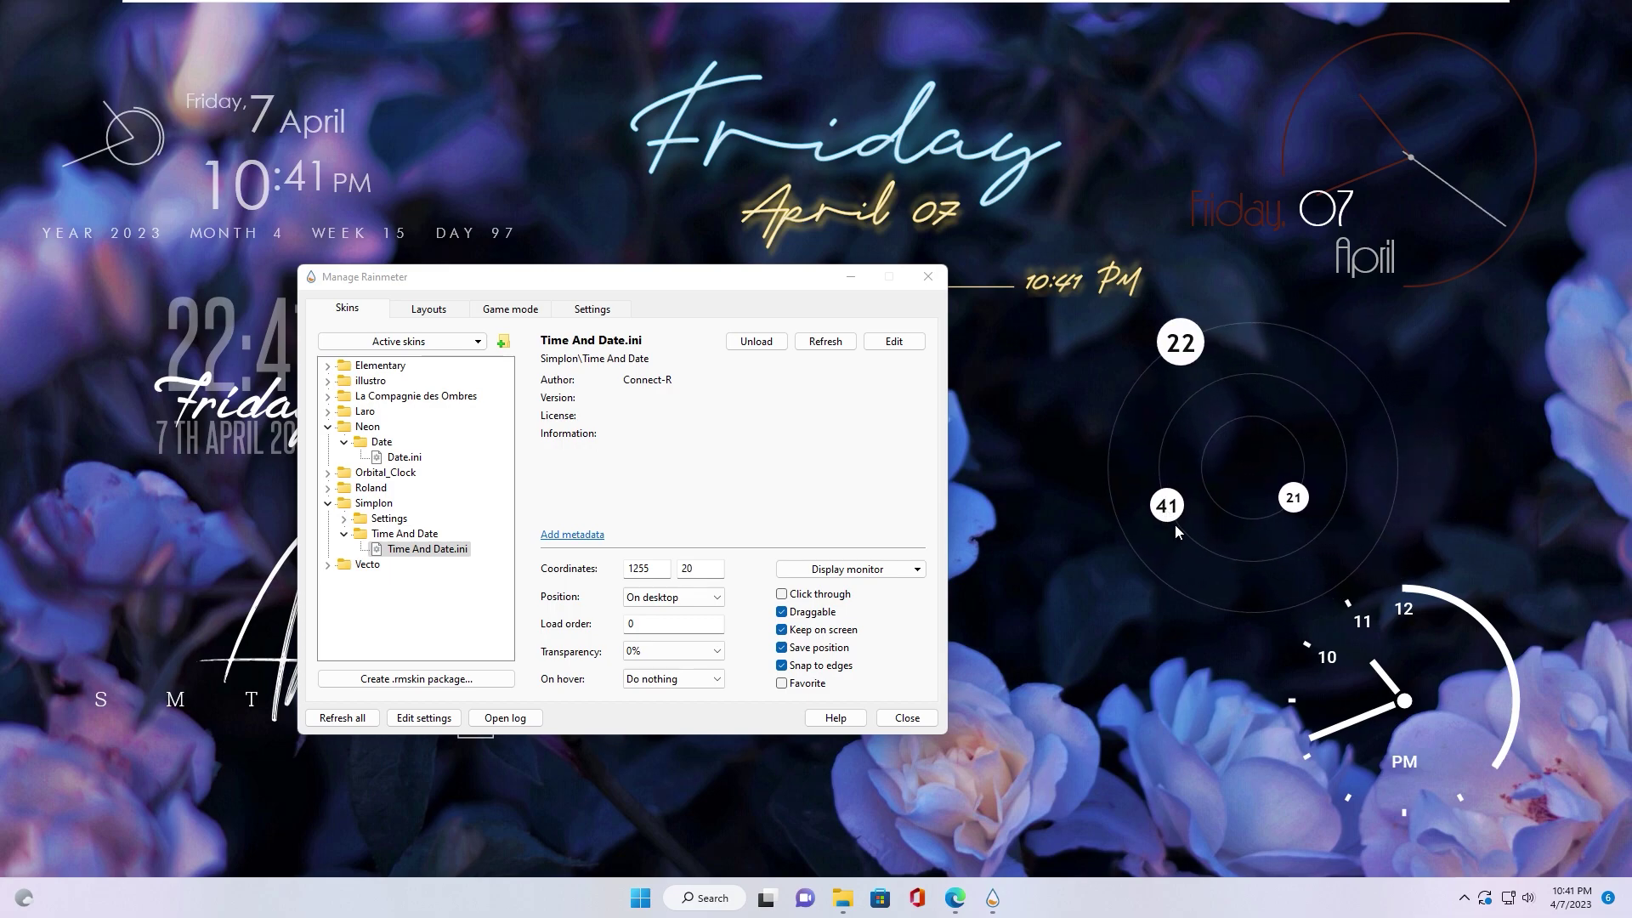
left_click_drag(1405, 700, 1453, 750)
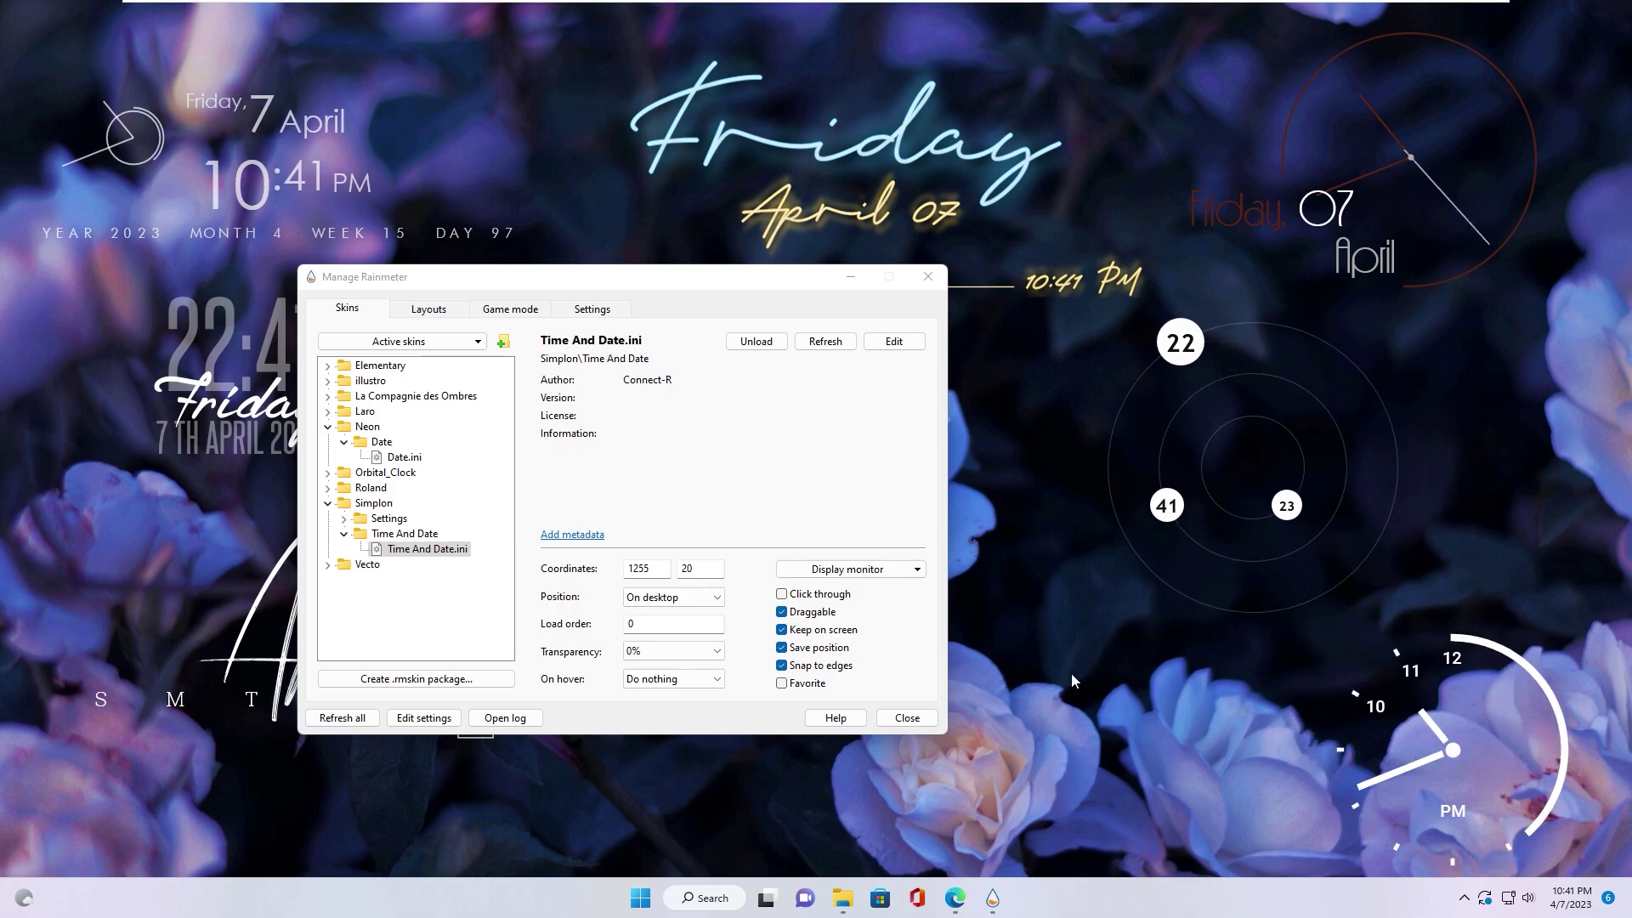
- Load the Vecto Date.ini skin with its position set to On desktop
left_click(327, 564)
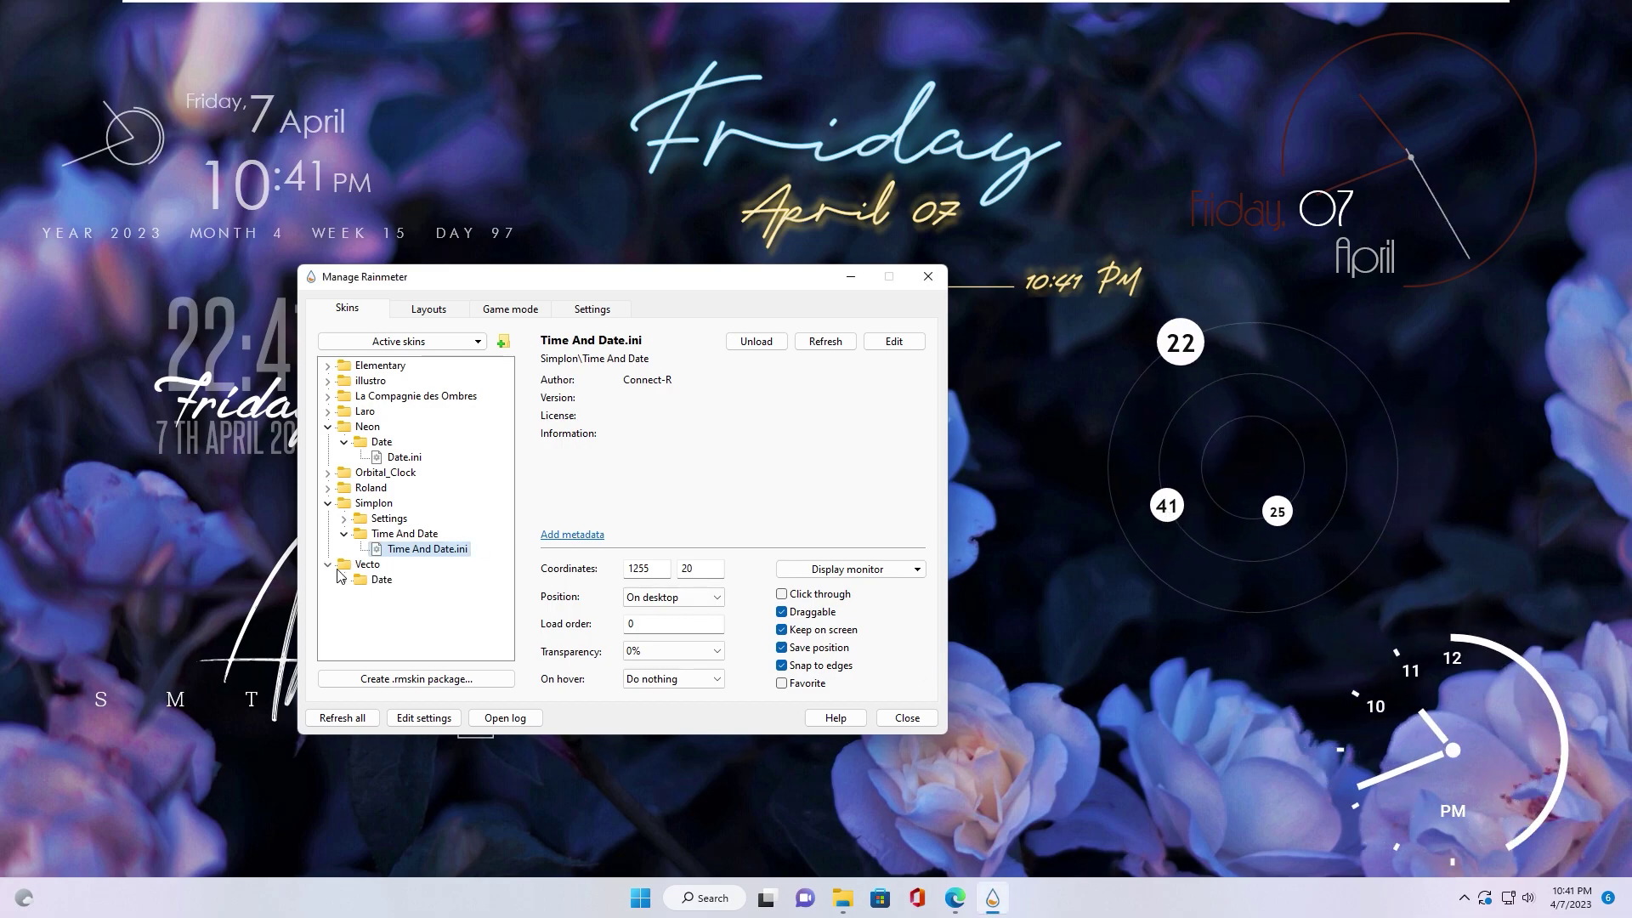
right_click(393, 602)
left_click(427, 608)
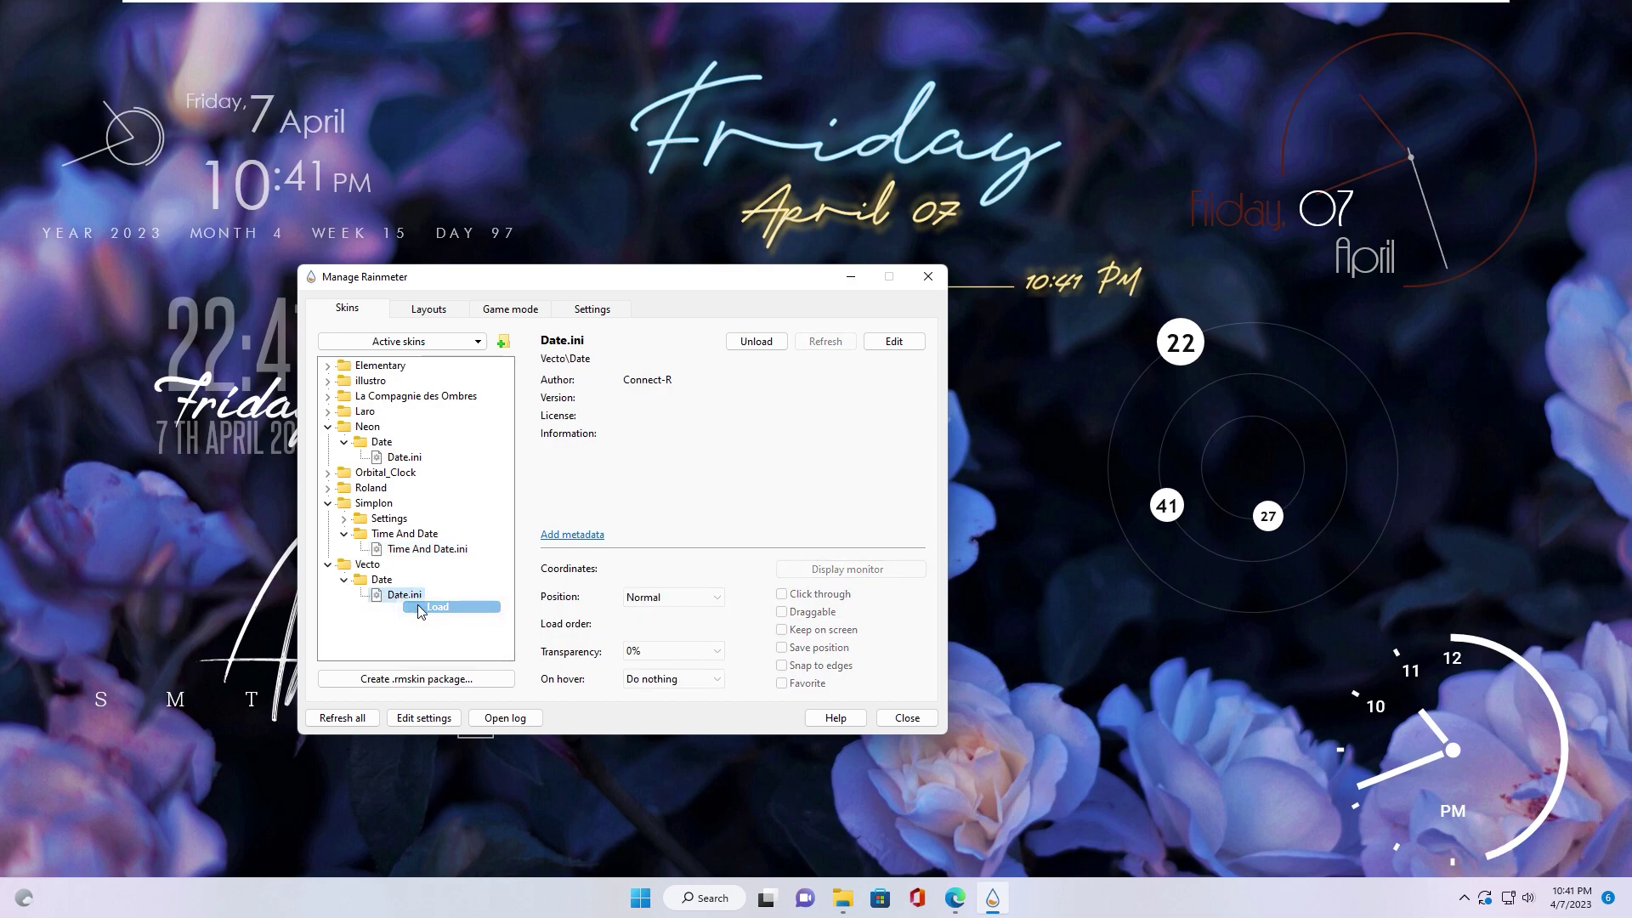
left_click(673, 597)
left_click(636, 619)
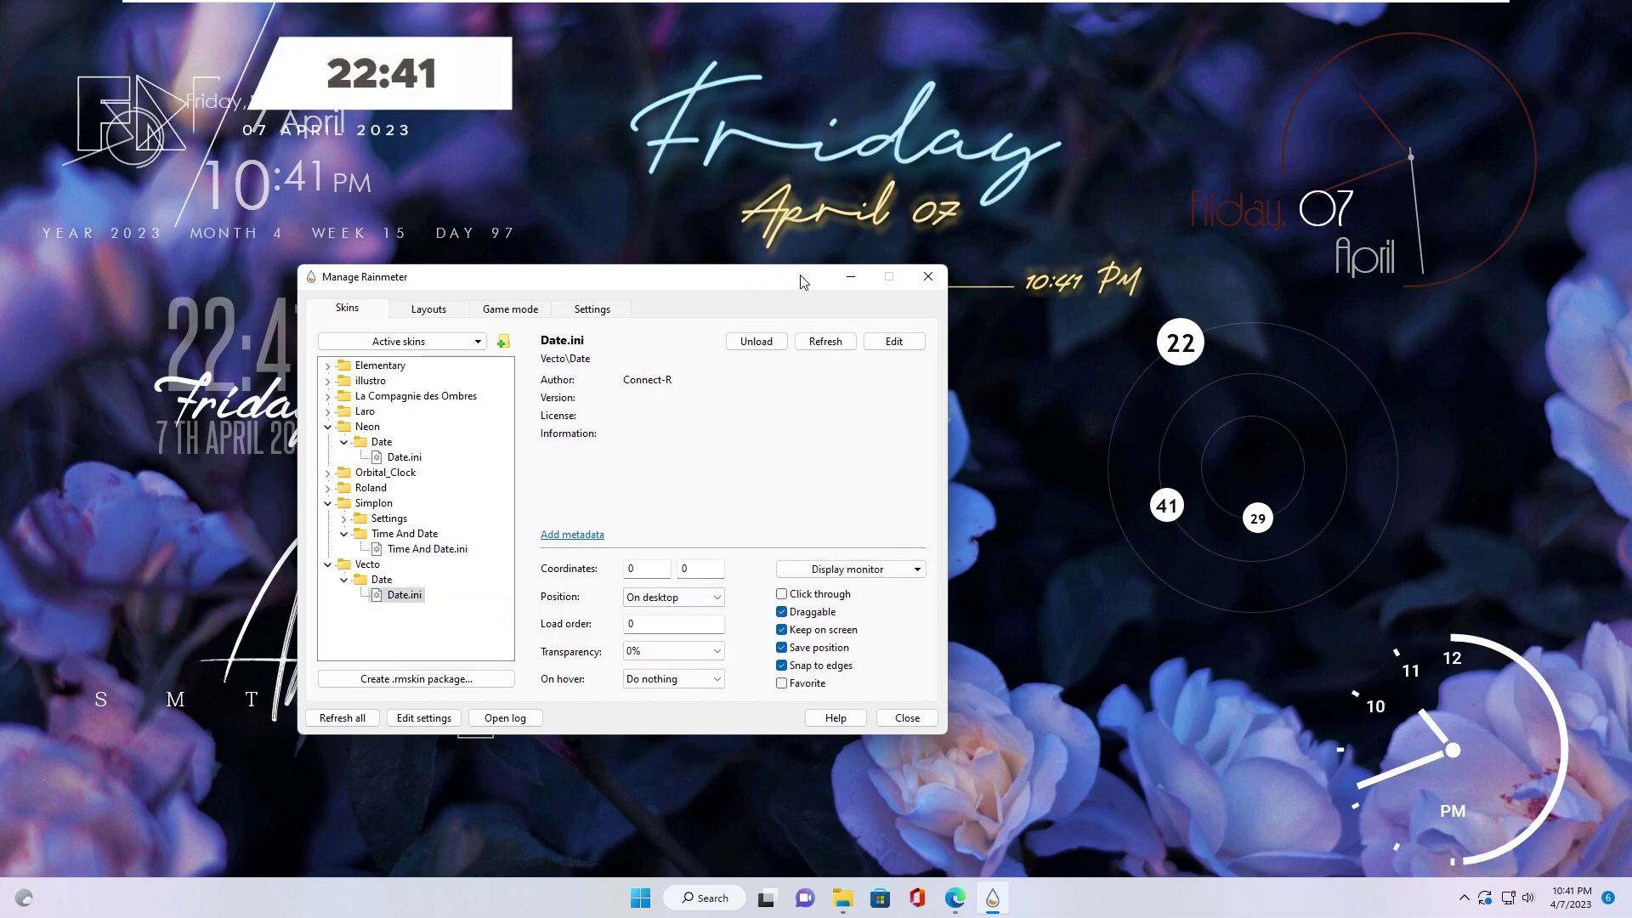
- Move the Vecto 22:41 date skin to the desktop centre, shifting the skin manager aside
left_click_drag(813, 275, 500, 420)
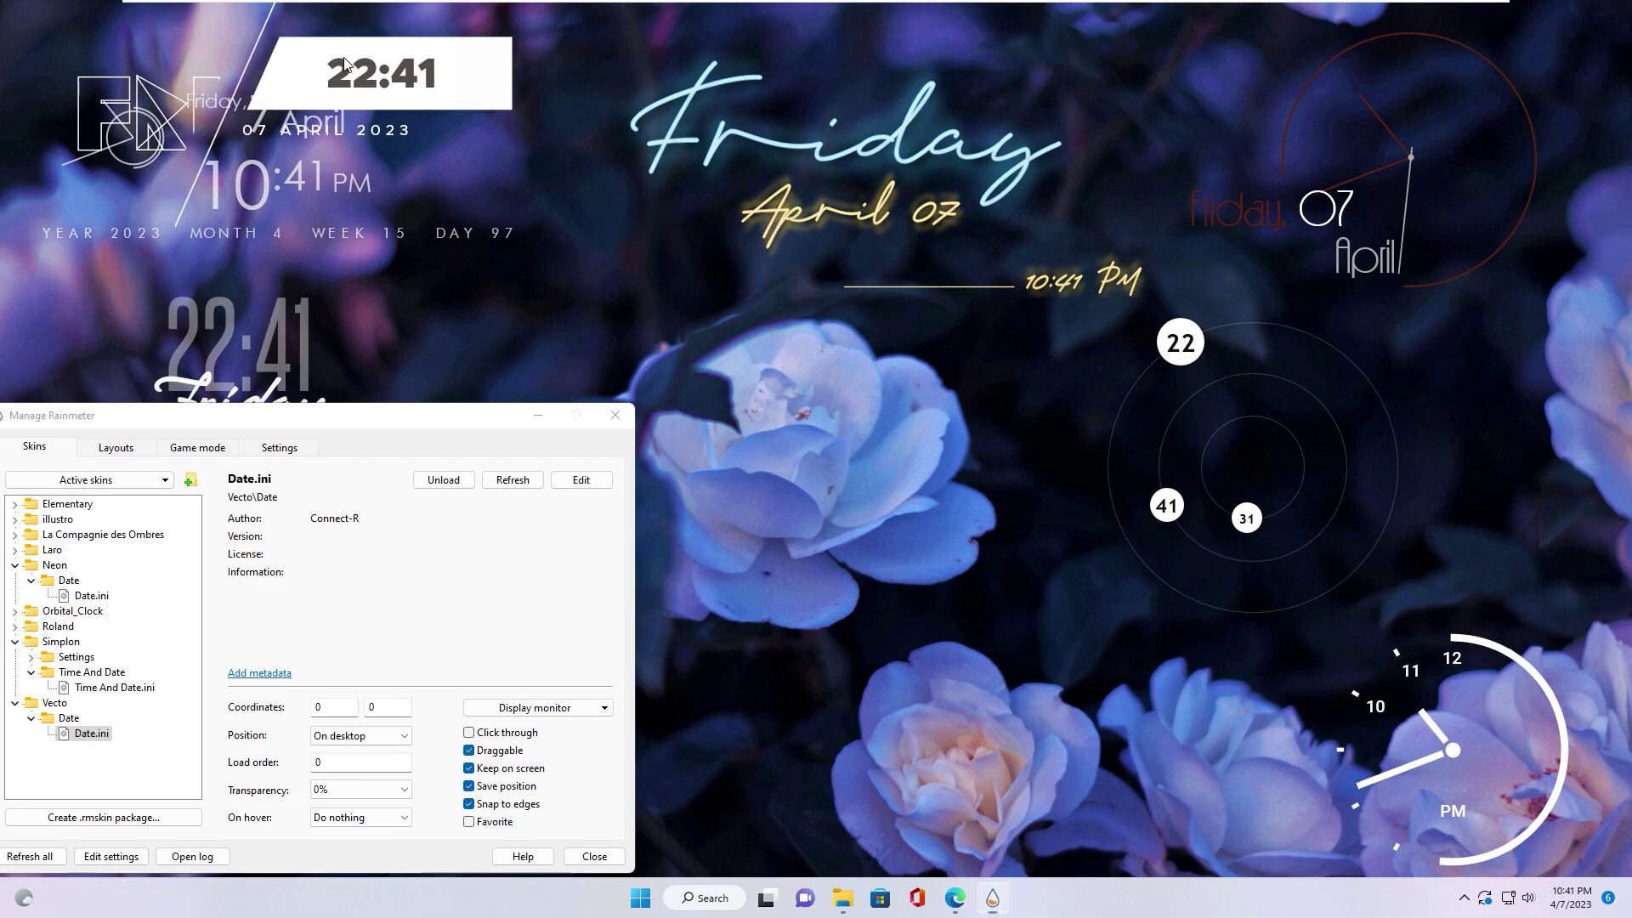
mouse_move(342, 67)
left_mouse_down()
mouse_move(471, 129)
mouse_move(871, 548)
left_mouse_up()
left_click_drag(460, 417, 621, 198)
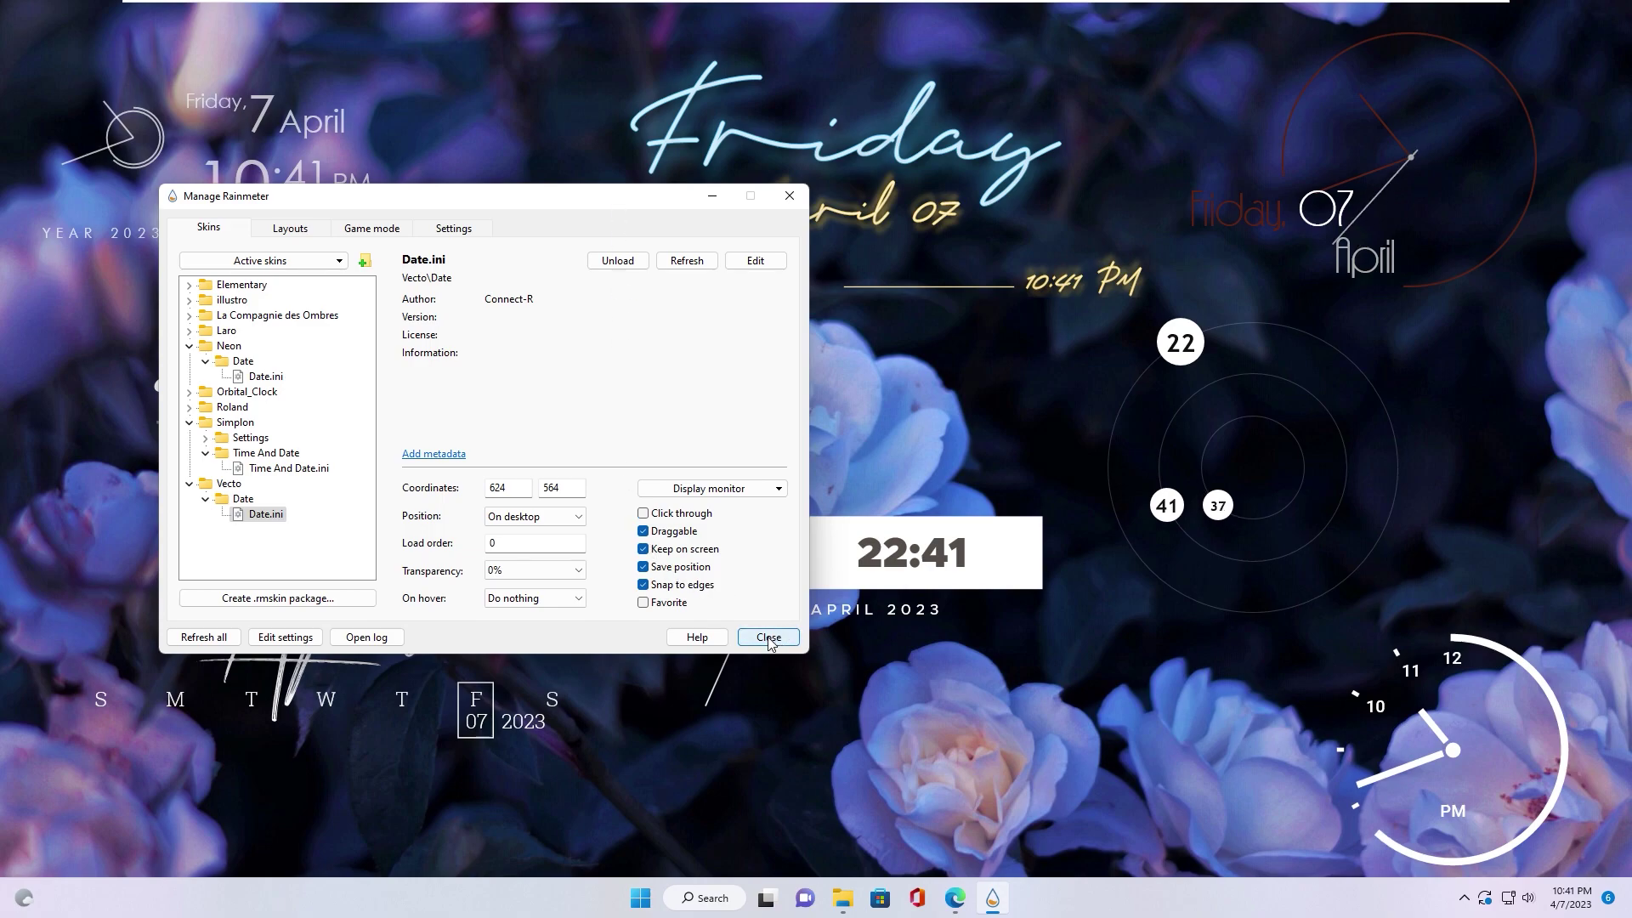
- Close the skin manager and reposition the two 22:41 date skins and lower the April calendar
left_click(769, 637)
left_click_drag(743, 574, 697, 561)
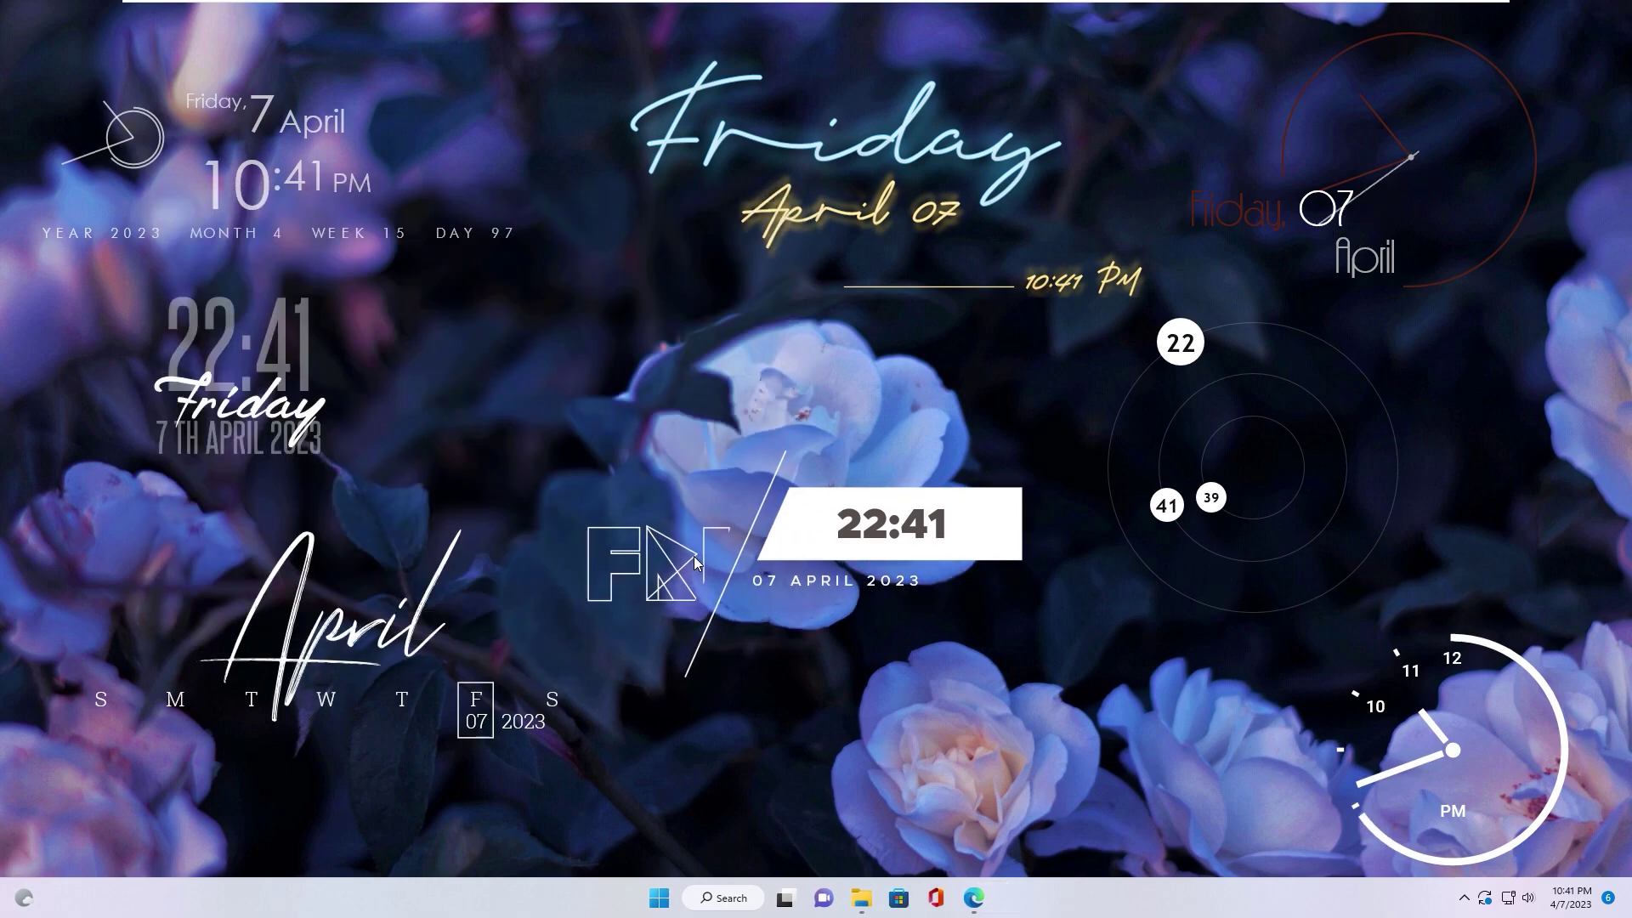
left_click_drag(232, 417, 220, 444)
left_click_drag(361, 562, 360, 608)
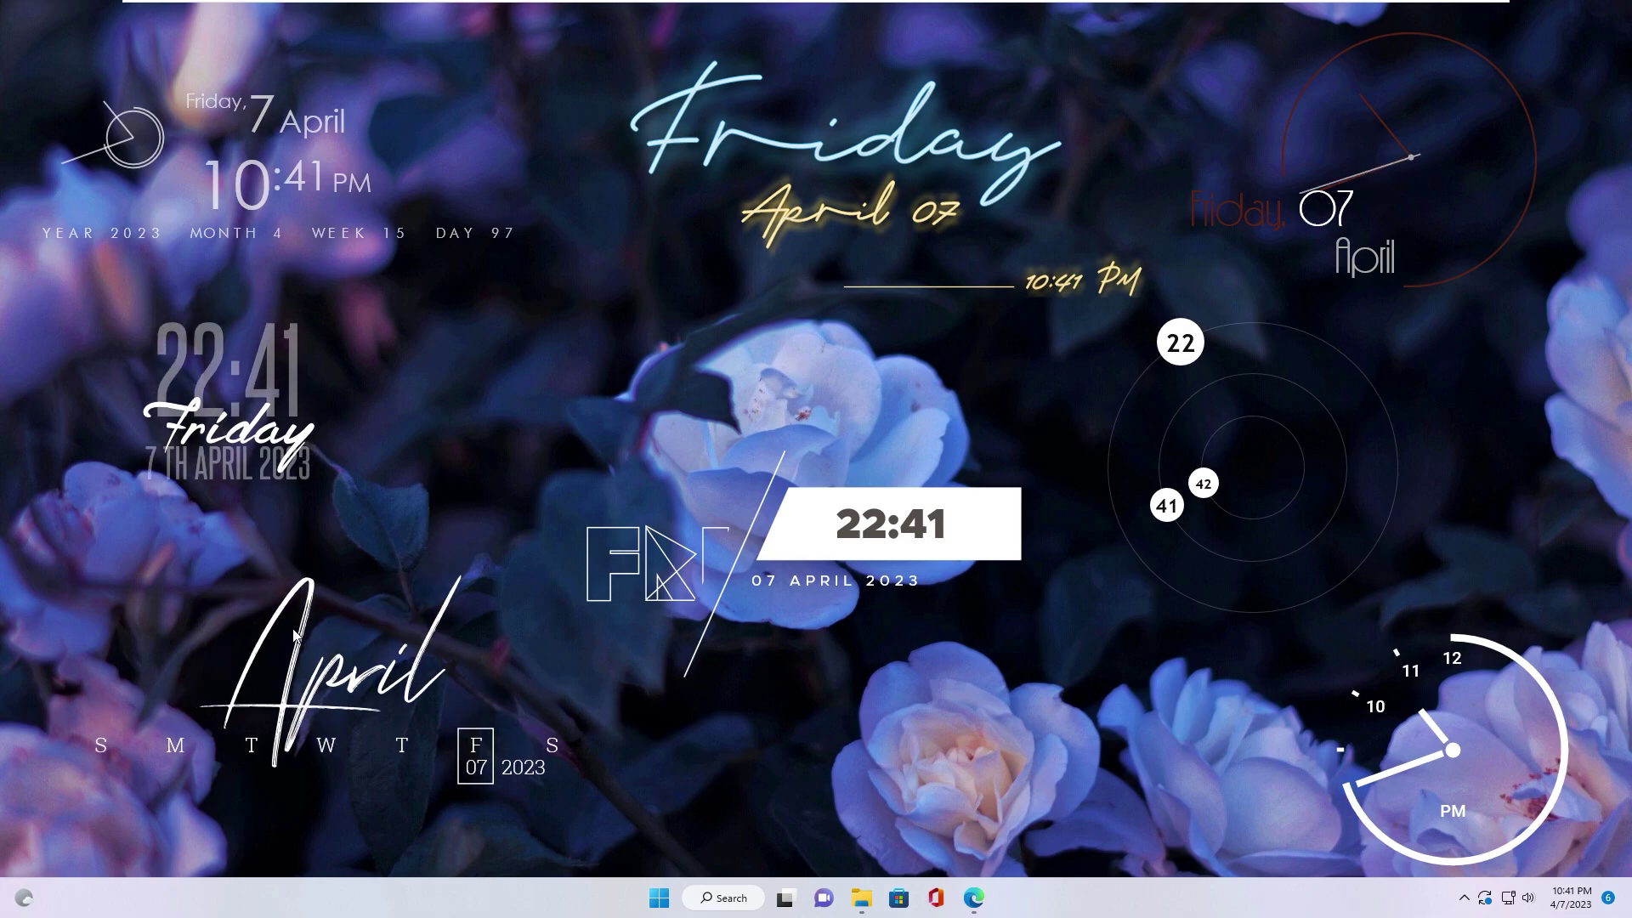
- Nudge the FRI date skin up, the circular clock down and the neon Friday skin left
left_click_drag(939, 493, 939, 485)
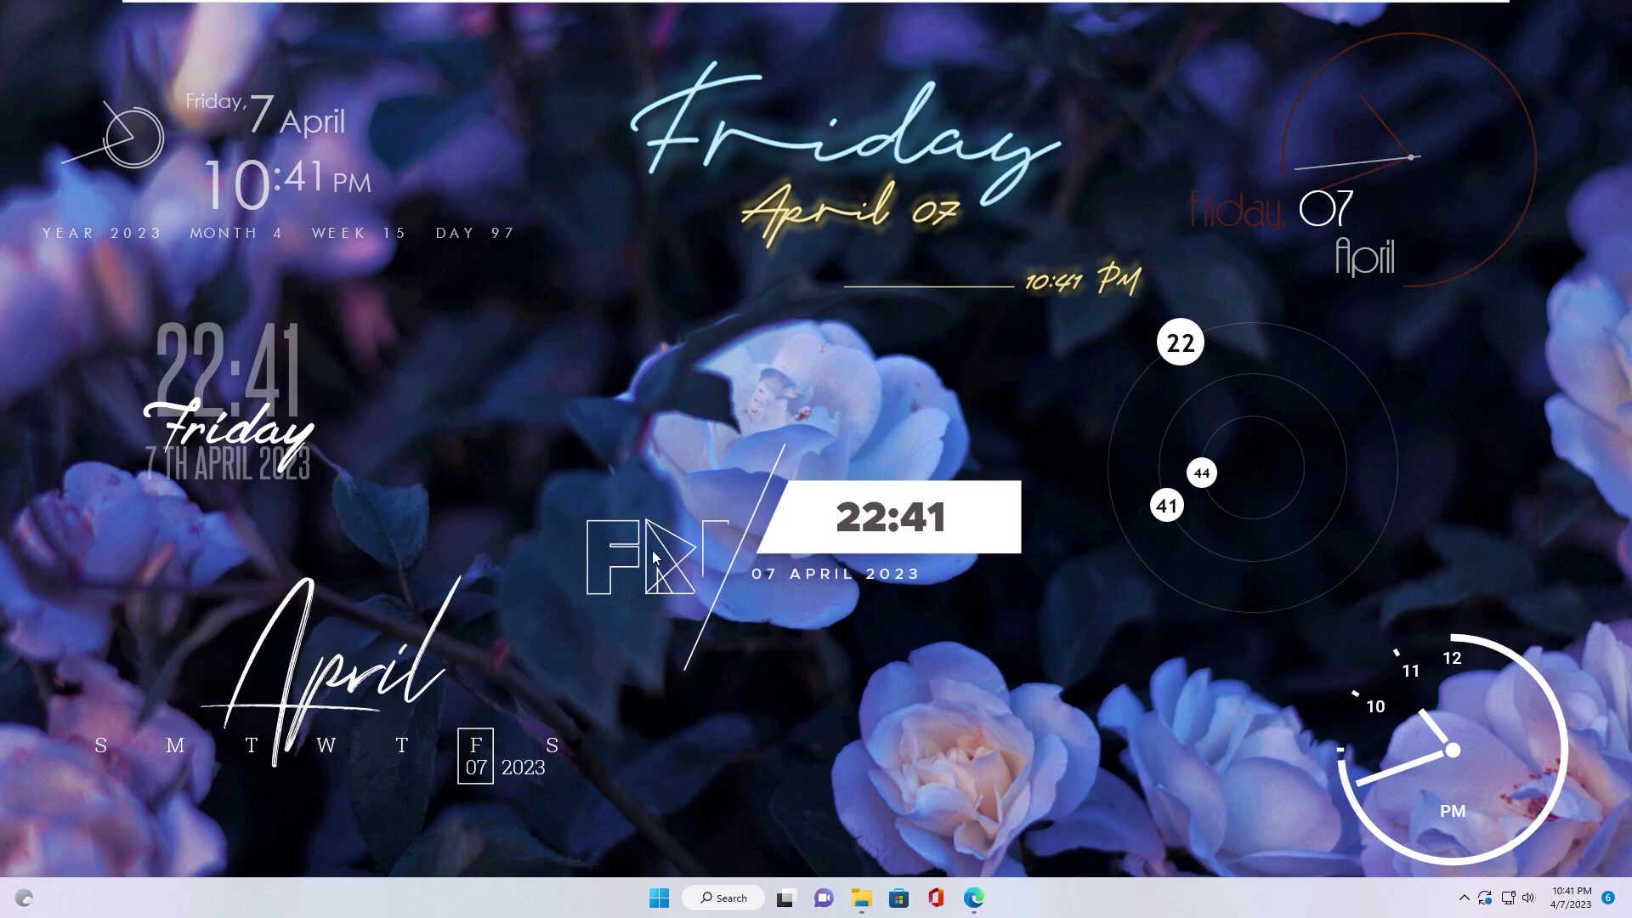
left_click_drag(1162, 343, 1165, 361)
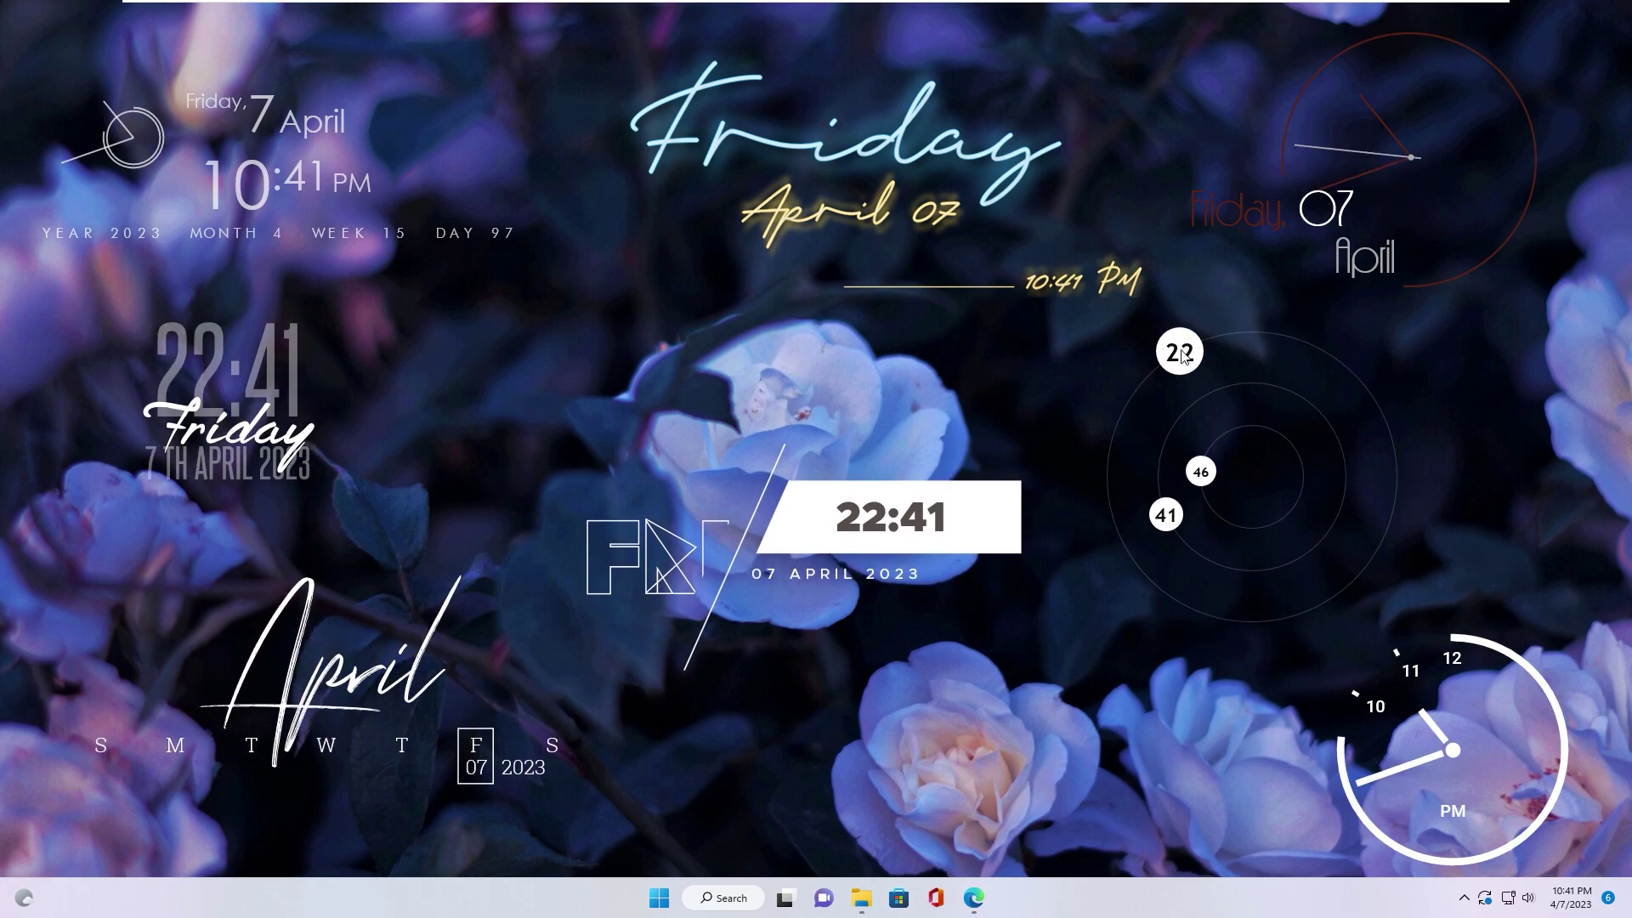
left_click_drag(815, 225, 729, 203)
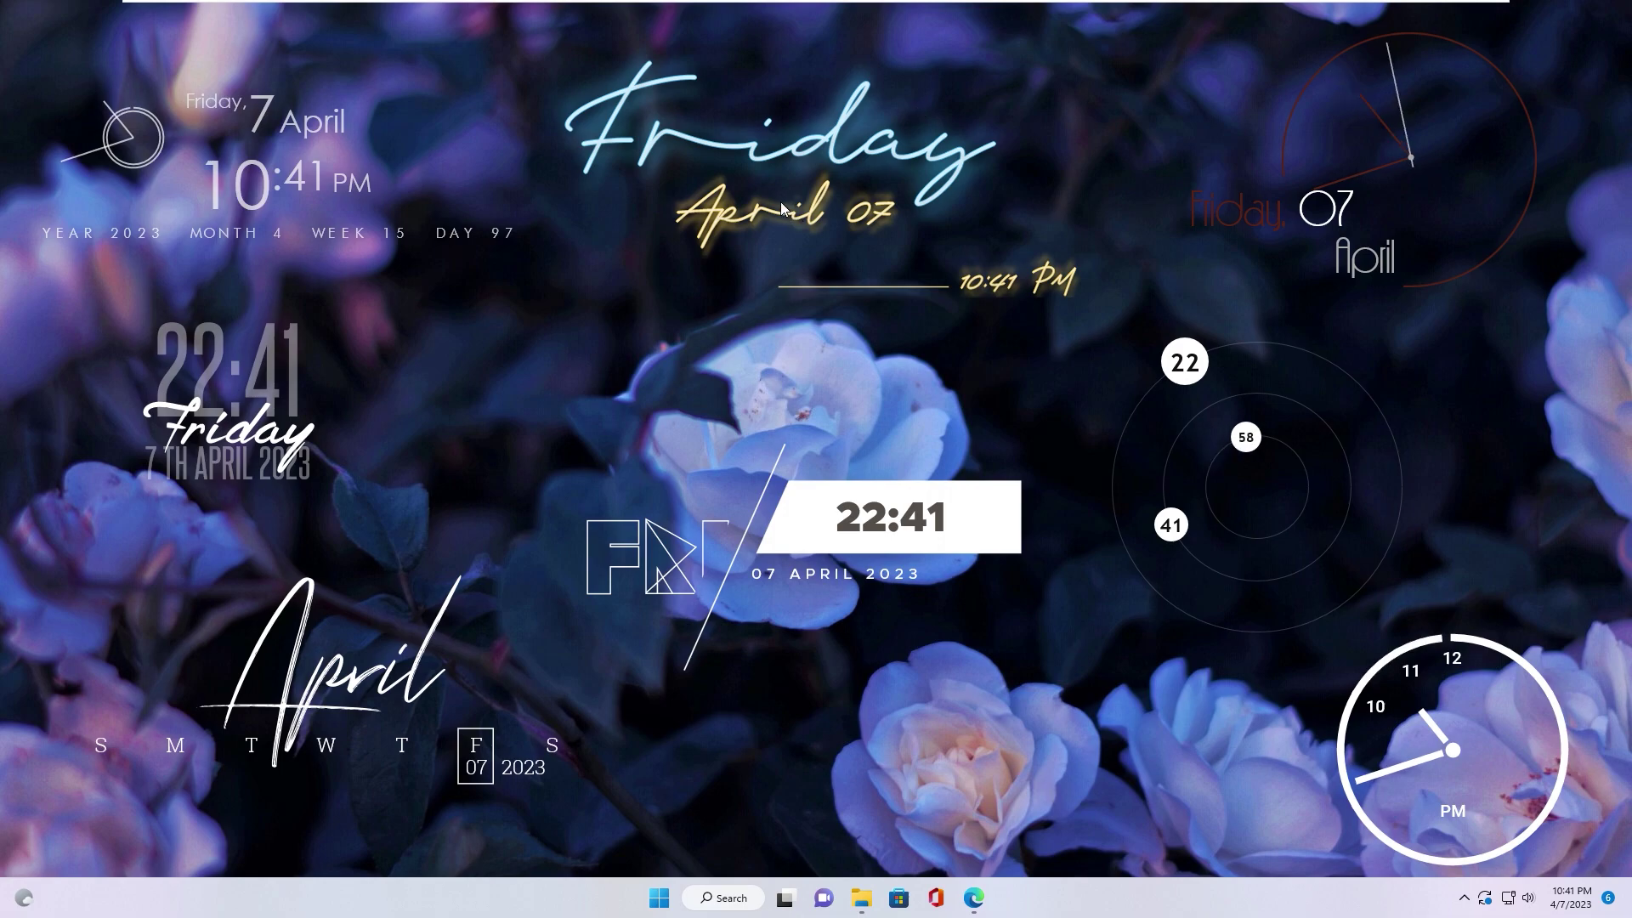
- Unload the neon Date skin and the red Friday 07 April clock from their context menus
right_click(727, 208)
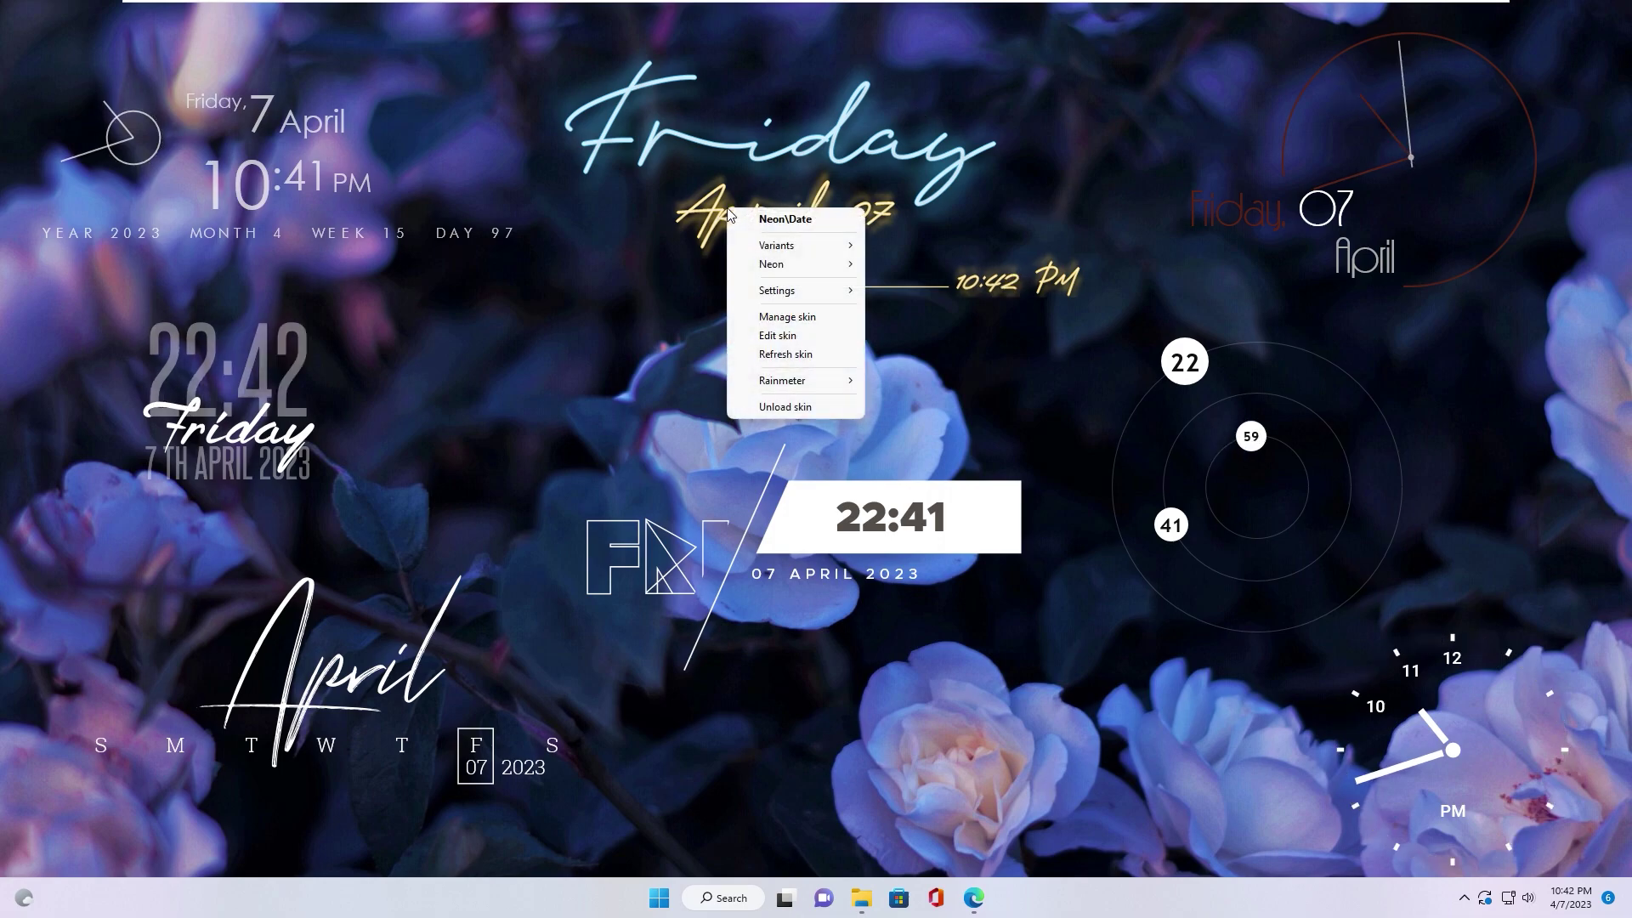
left_click(769, 409)
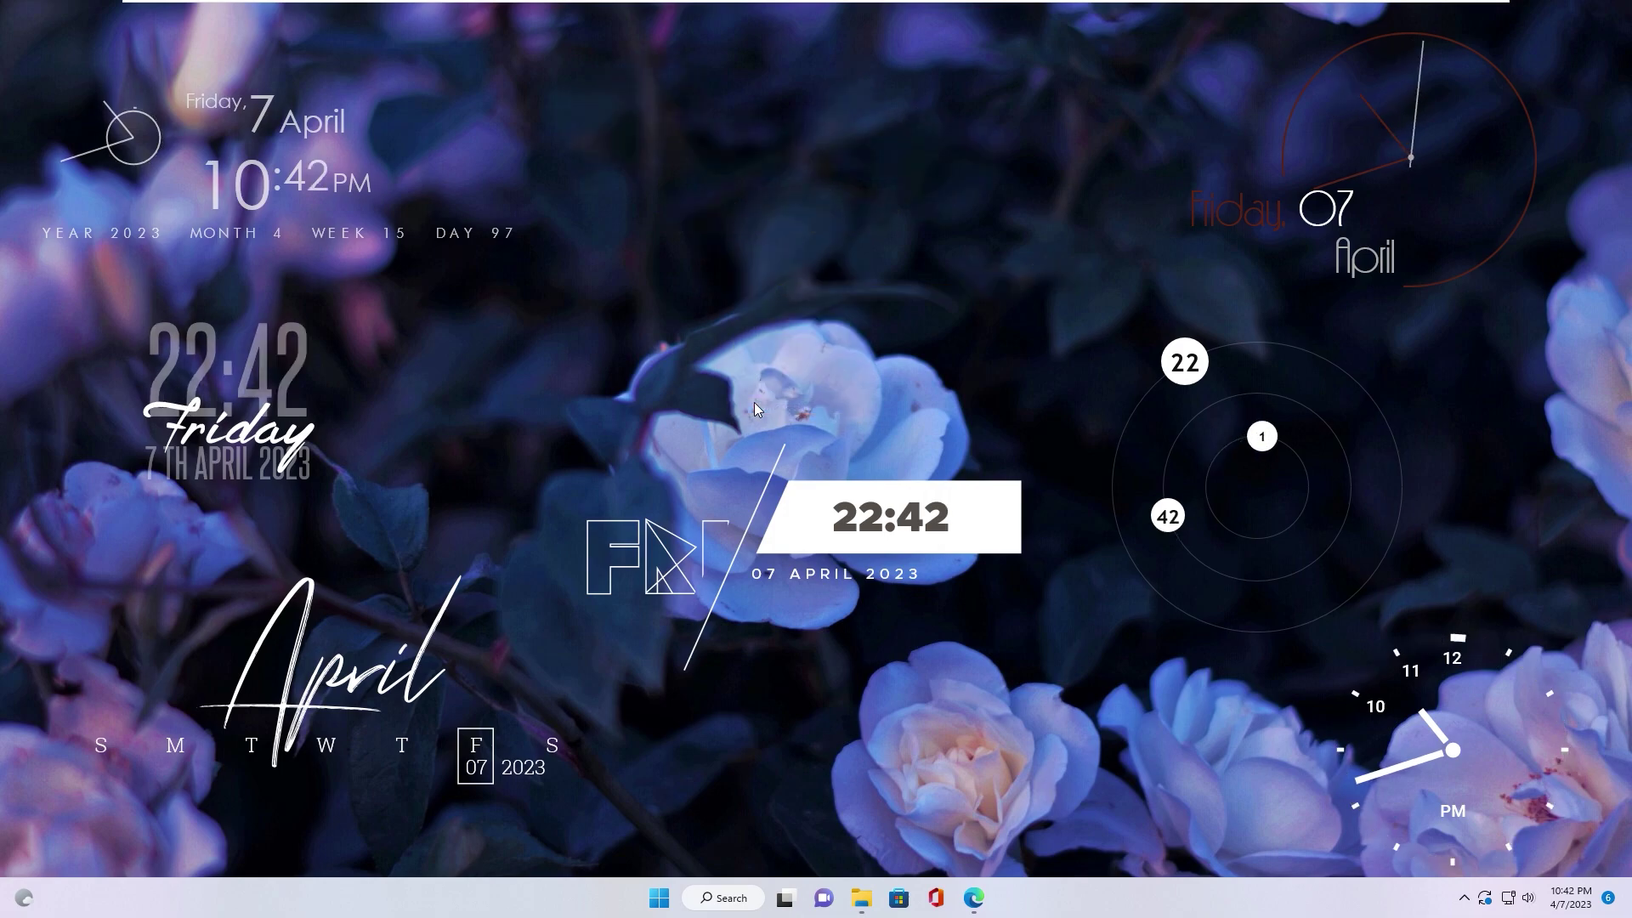
right_click(1236, 230)
left_click(1282, 405)
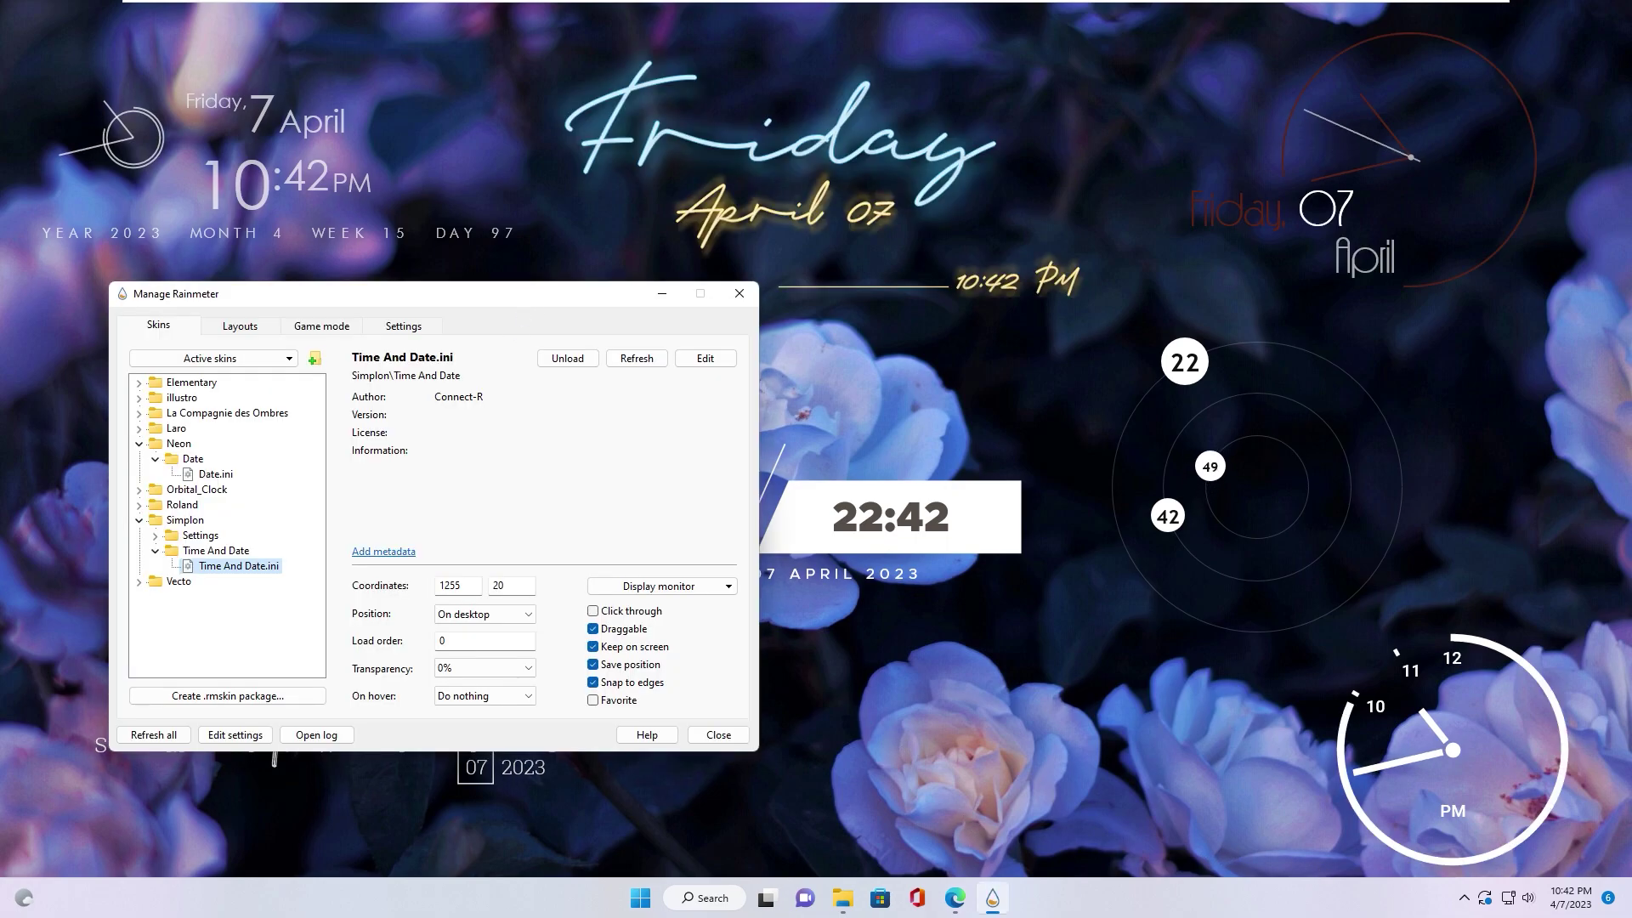
- Toggle Draggable off and on for Time And Date.ini, nudge the red clock, and close the manager with Escape
left_click(593, 630)
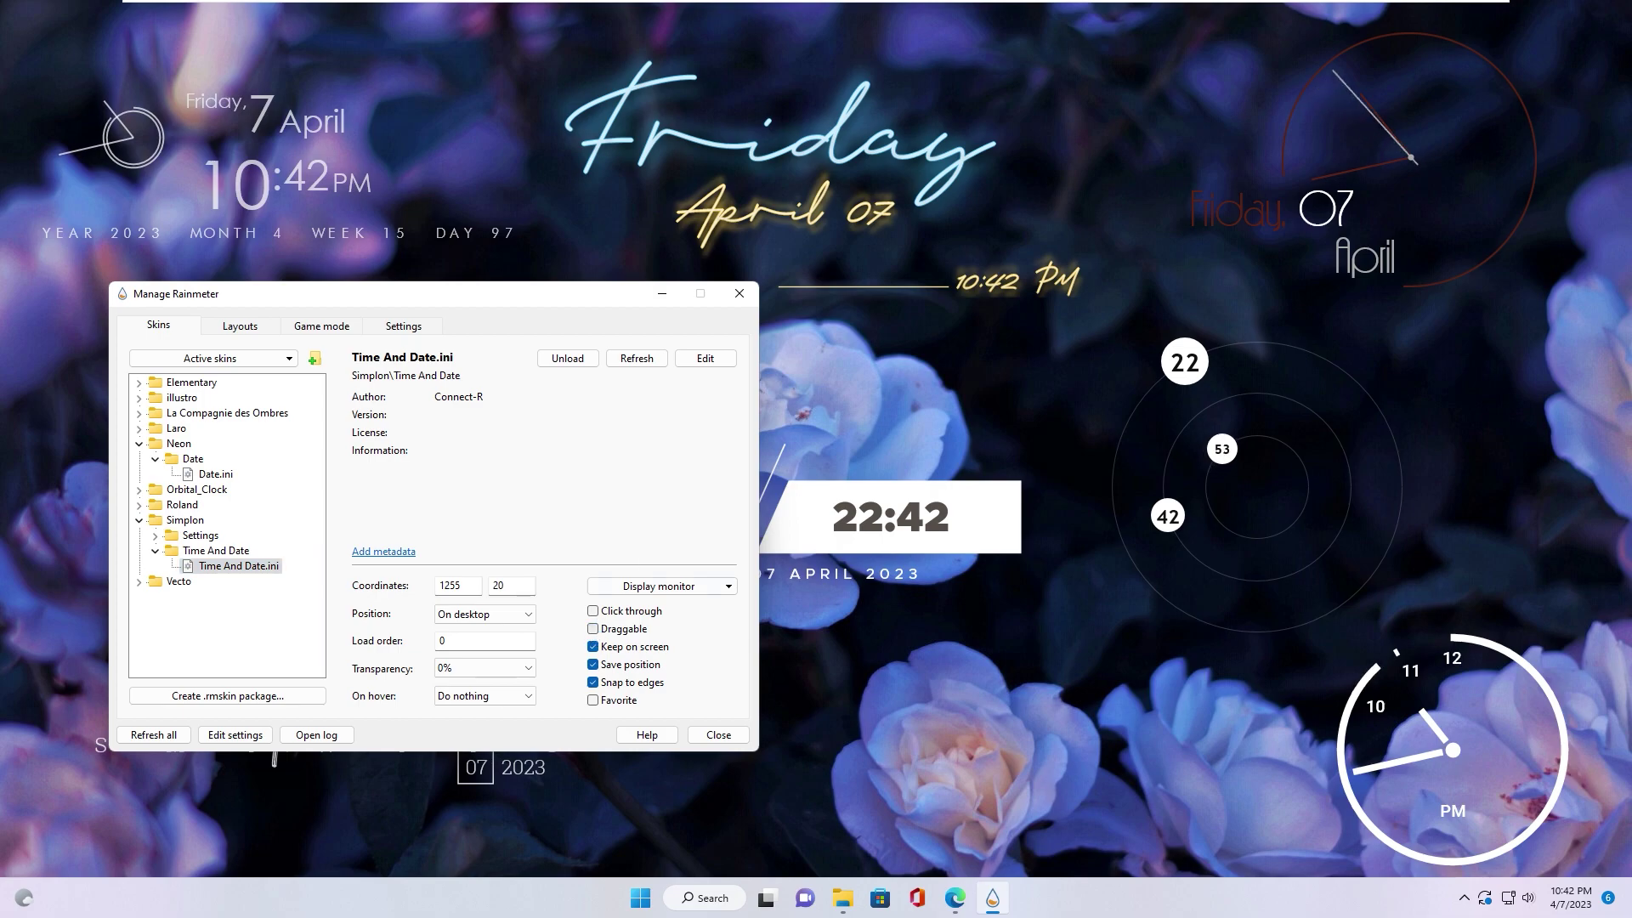
left_click(833, 446)
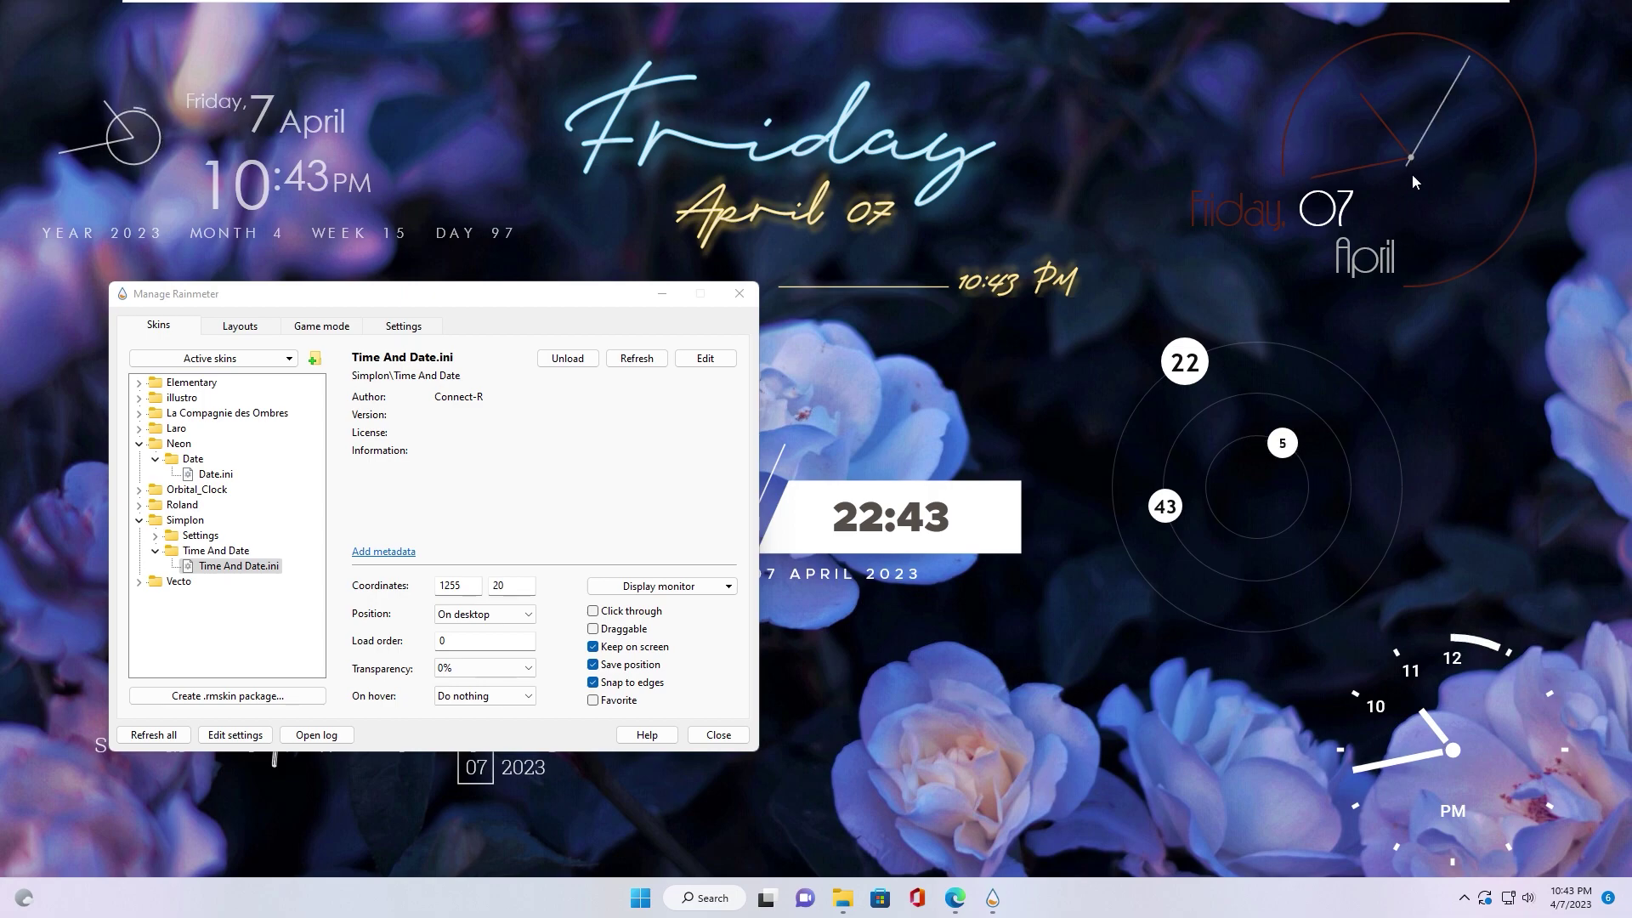
left_click(592, 629)
mouse_move(1318, 217)
left_mouse_down()
mouse_move(1267, 216)
mouse_move(1310, 221)
left_mouse_up()
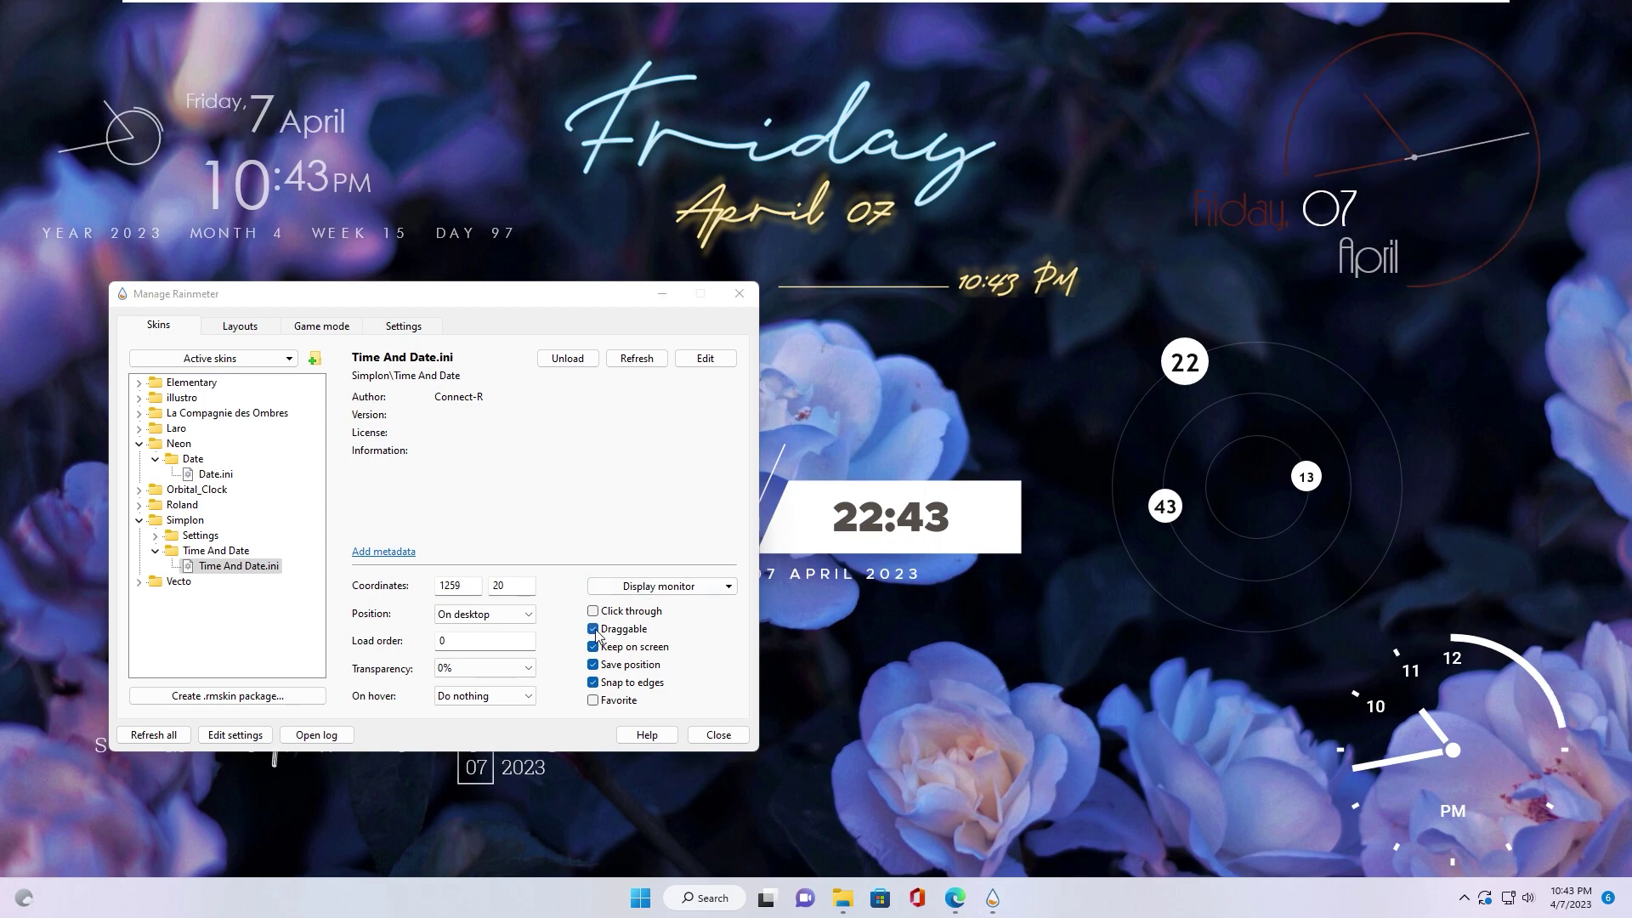
key("Escape")
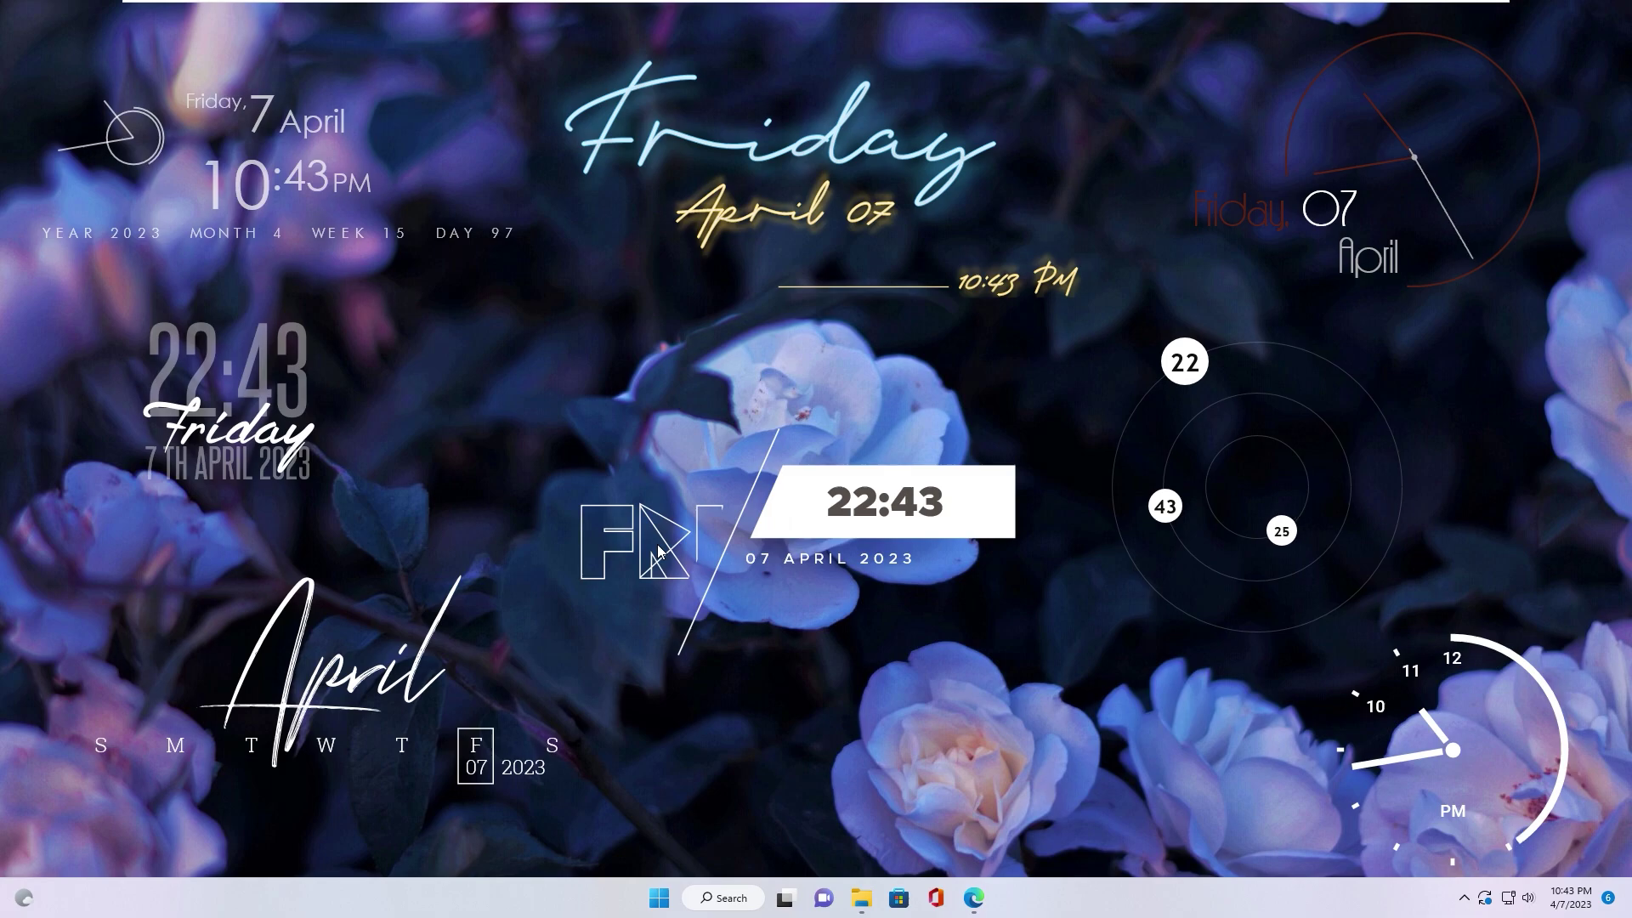